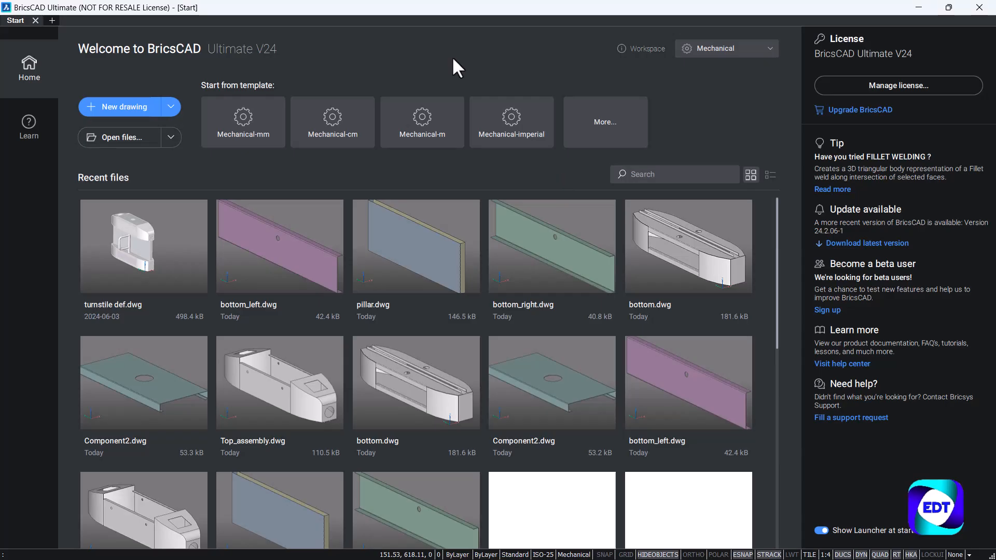
Create a new drawing from the Mechanical-mm template in the Mechanical workspace
click(694, 49)
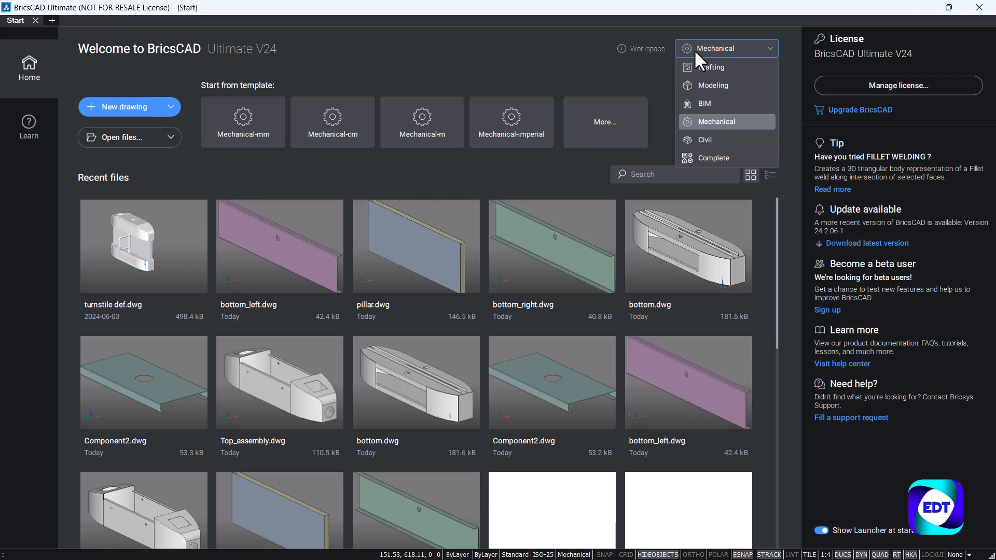
click(695, 49)
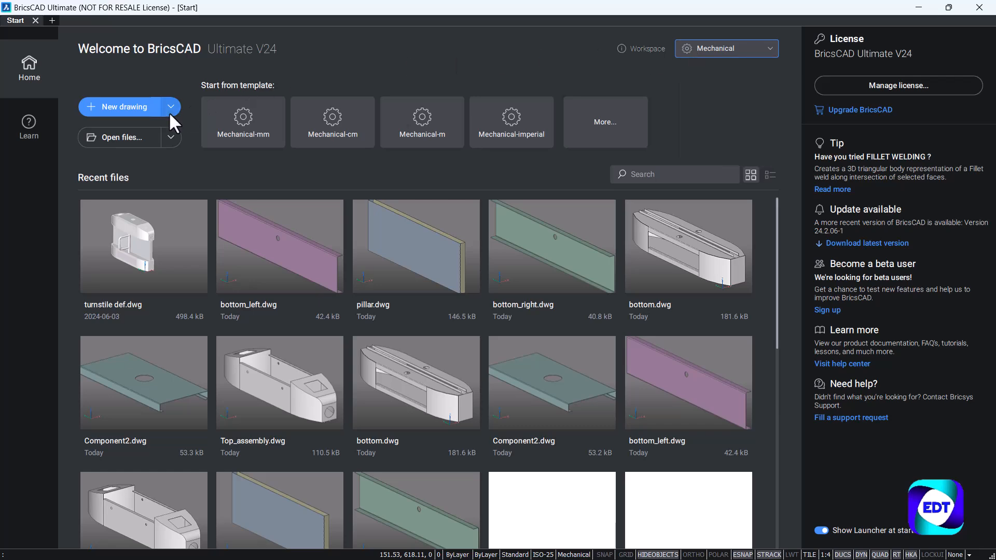
click(232, 120)
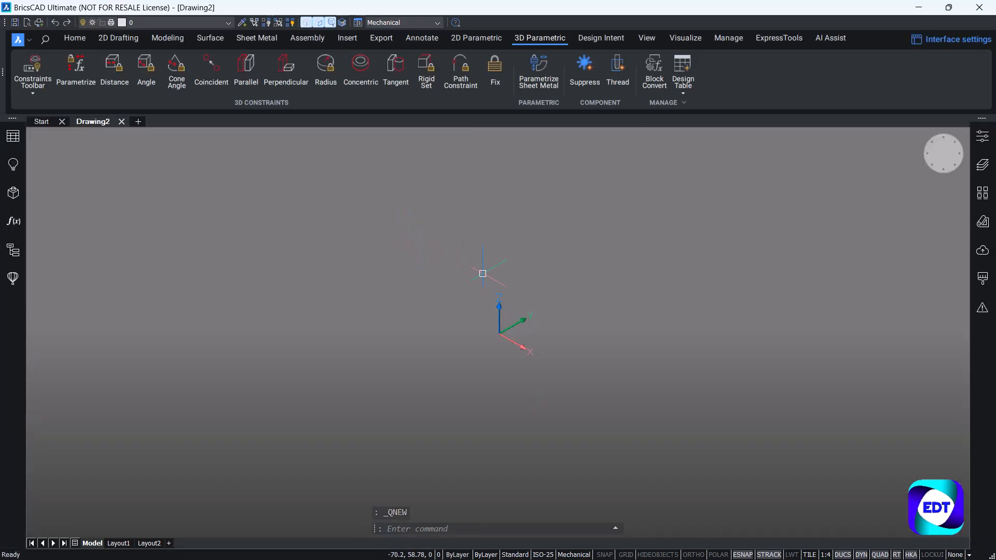
scroll(554, 298, down, 1)
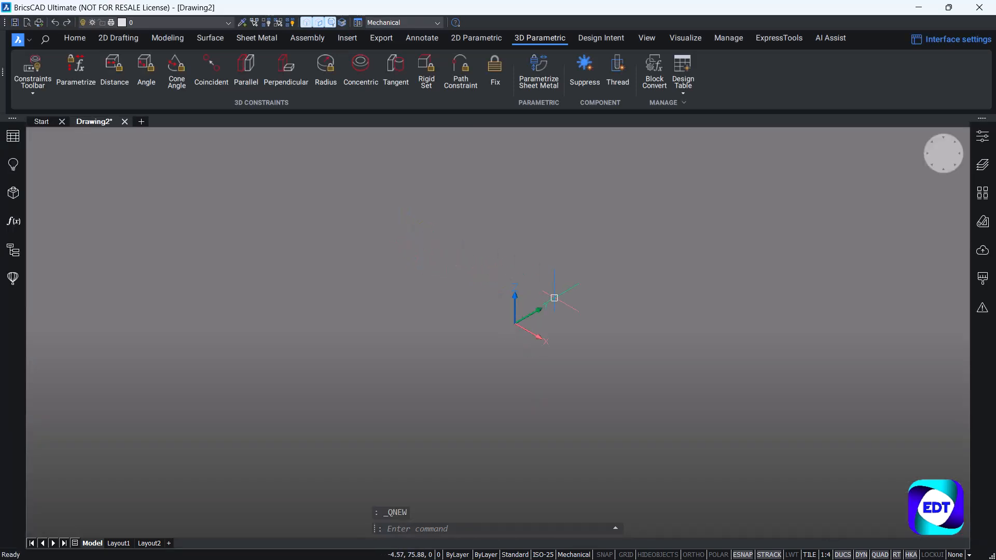
click(84, 36)
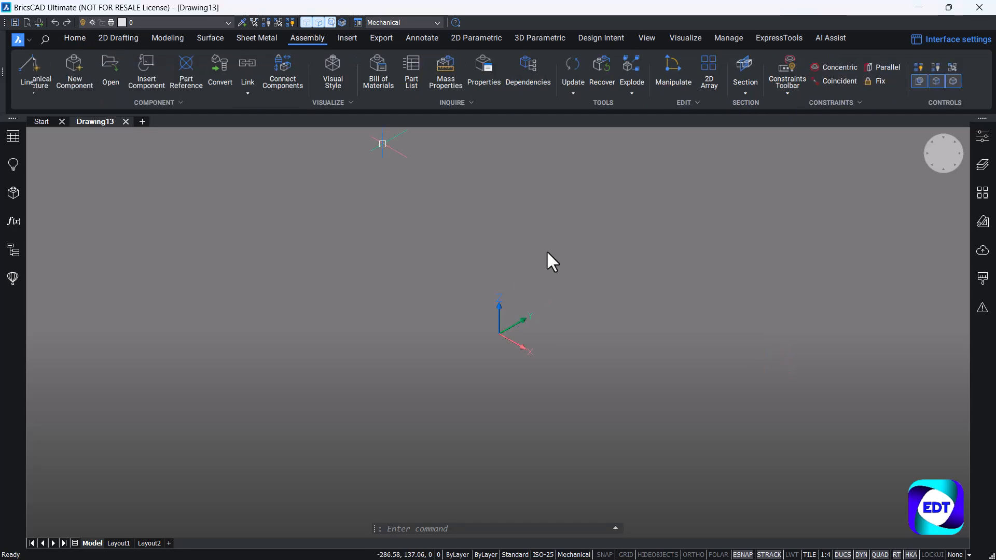
Turn on grid snapping and the grid display by setting the SNAPMODE and GRIDMODE variables to 1
click(475, 524)
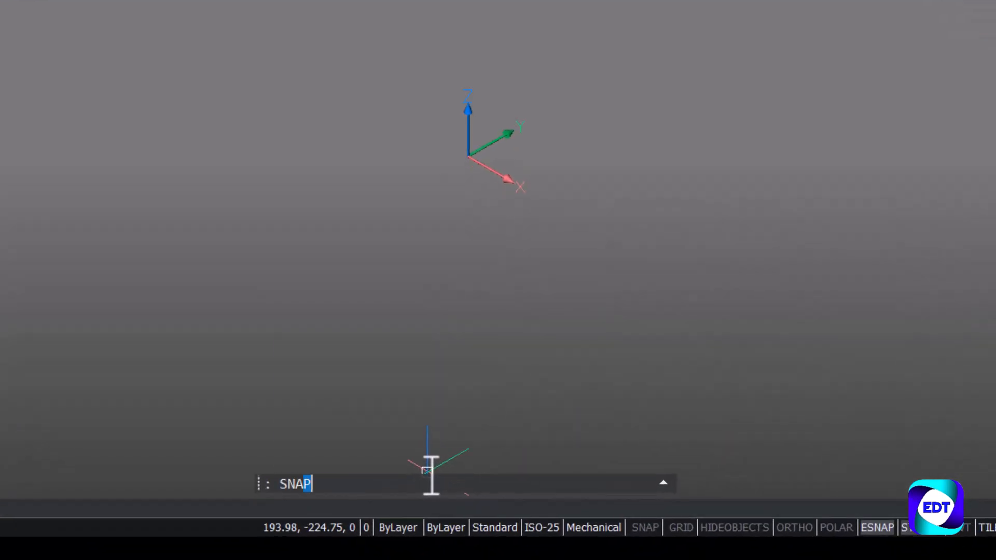
text(SNAPMODE)
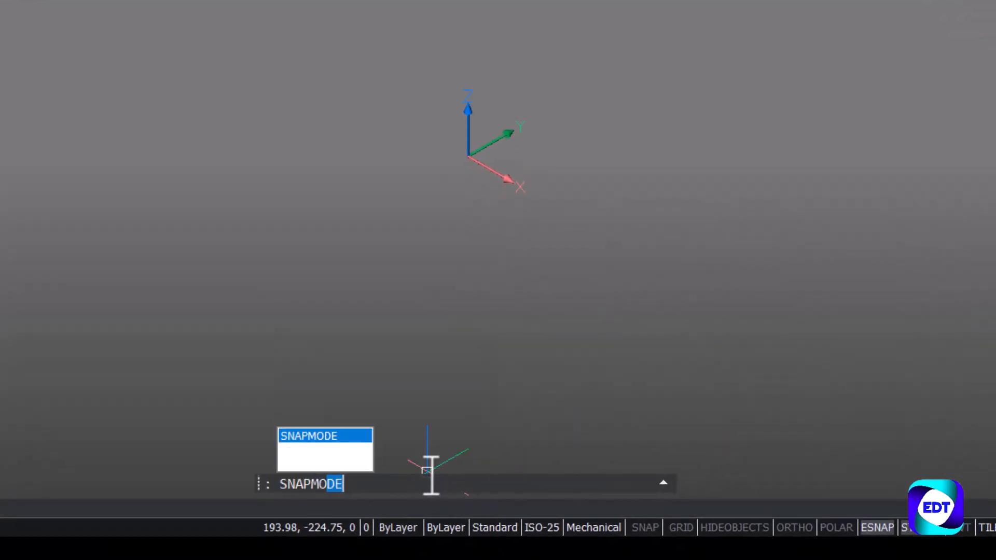
key(Return)
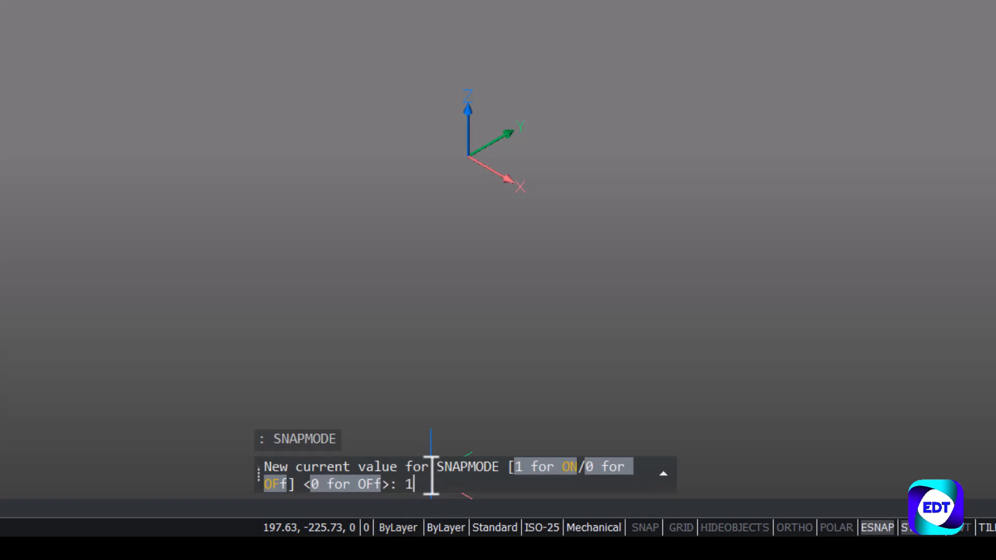
key(Return)
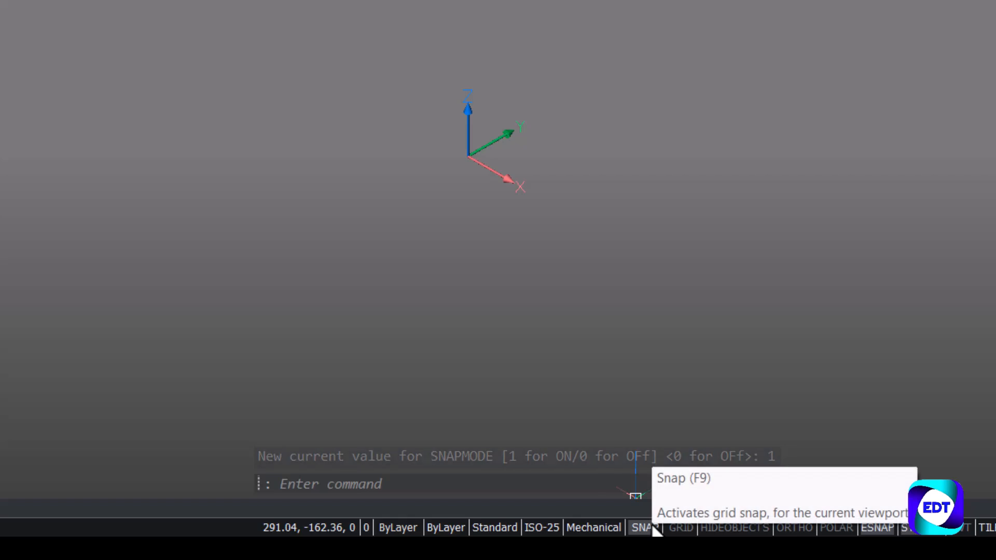
text(GRIDMODE)
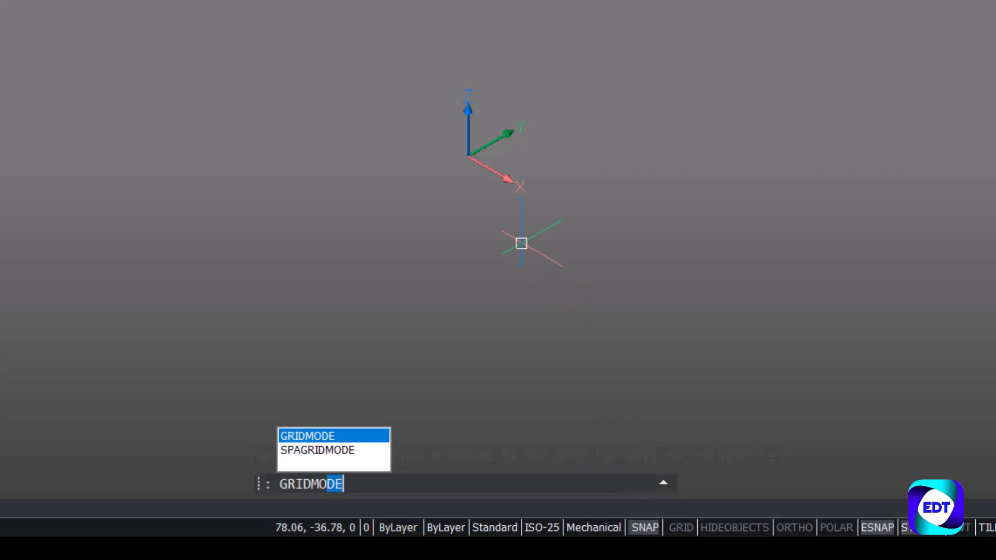
key(Return)
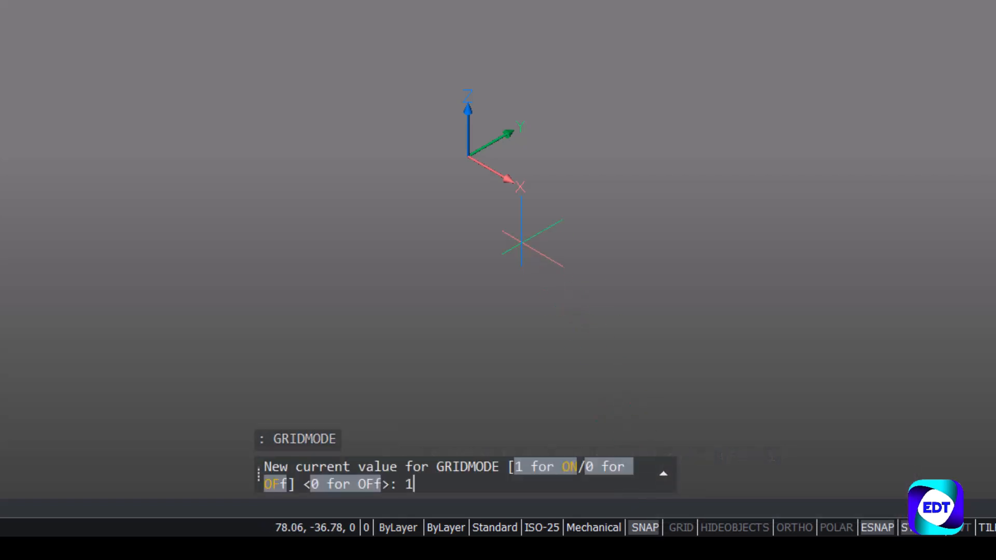
key(Return)
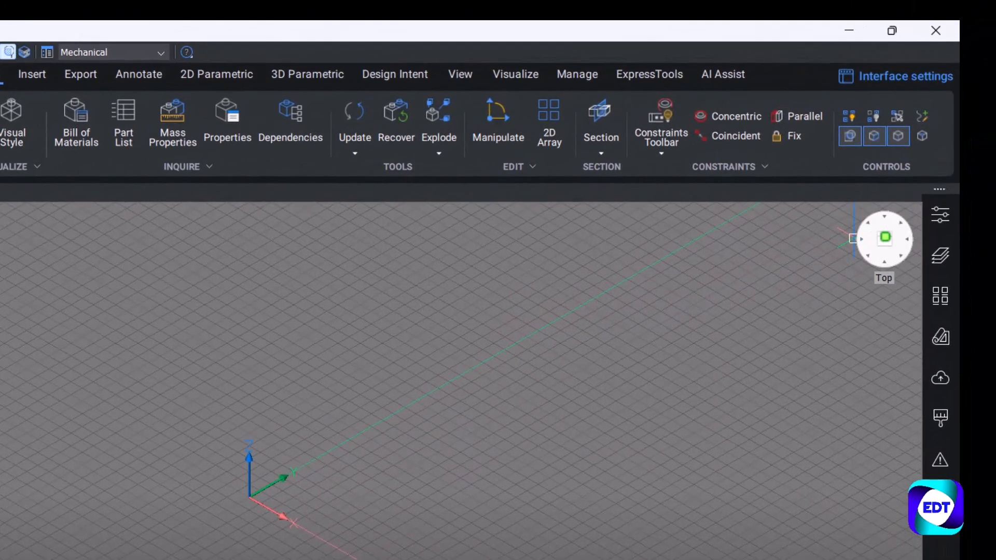
right_click(938, 154)
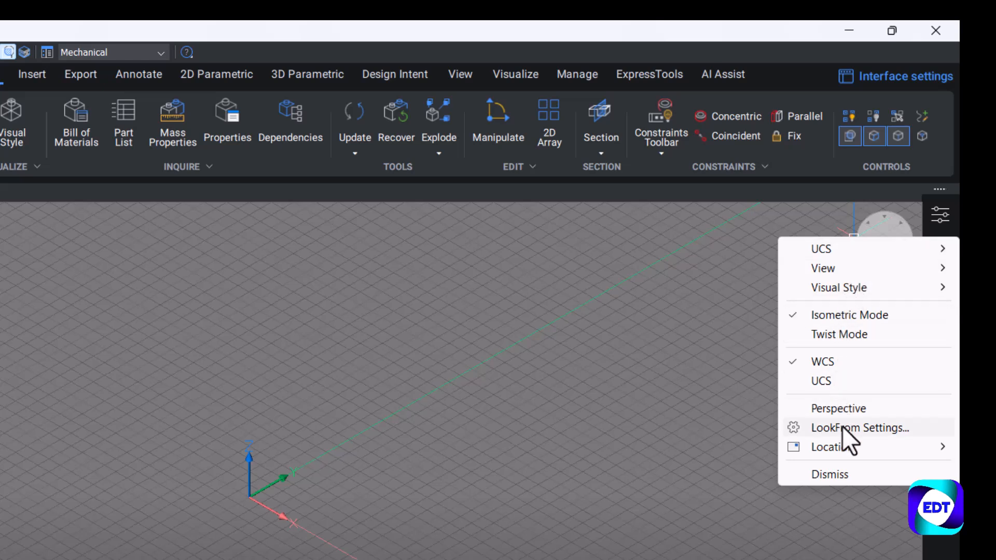
mouse_move(858, 294)
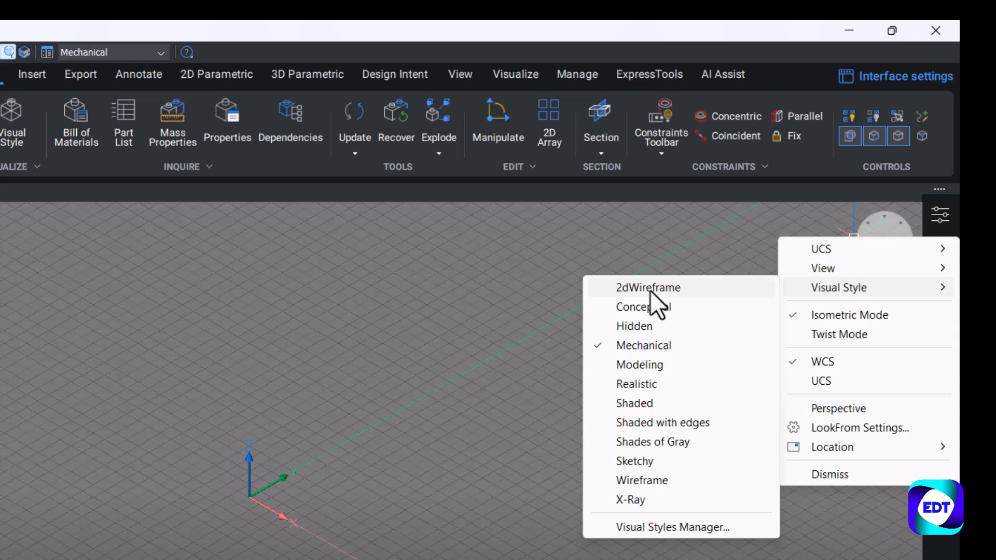
click(758, 242)
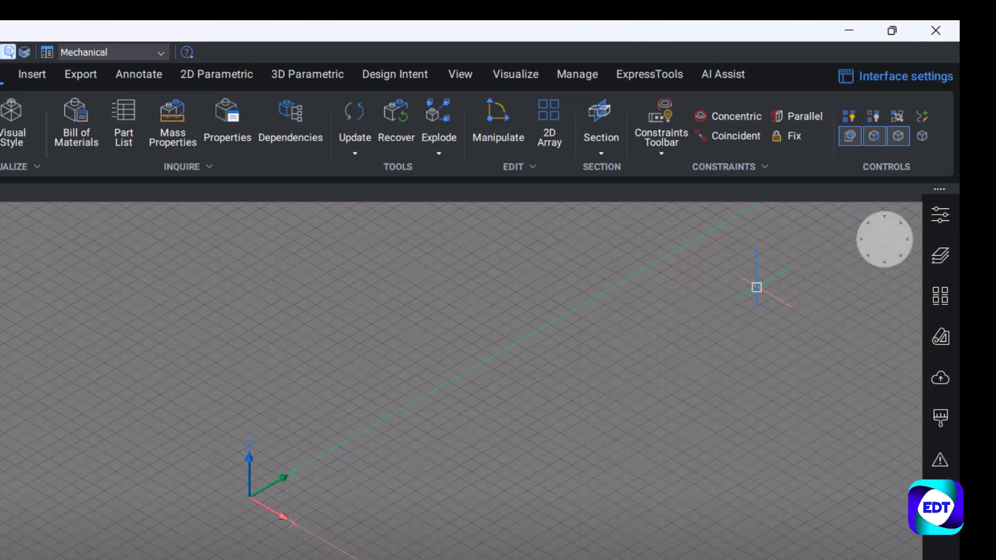
click(937, 225)
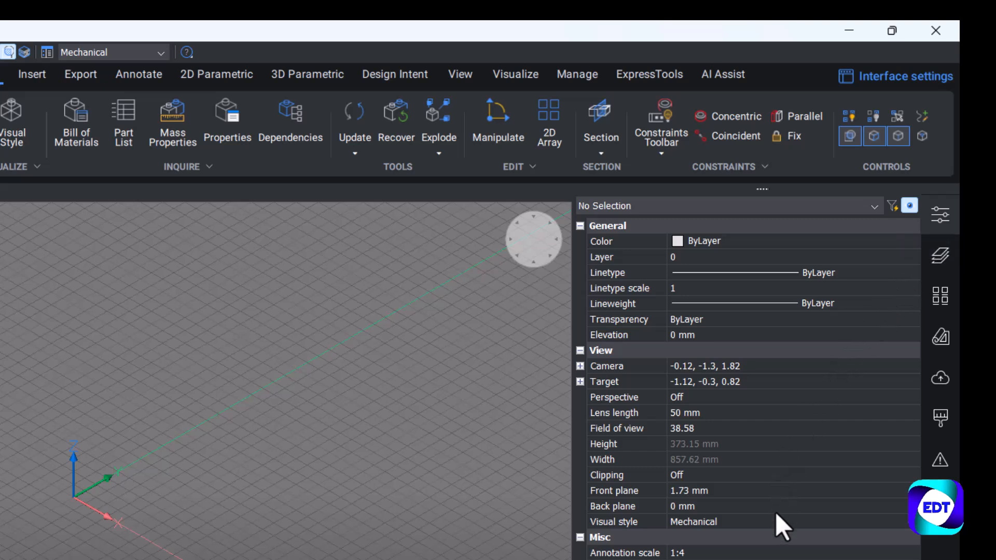
click(776, 519)
click(776, 519)
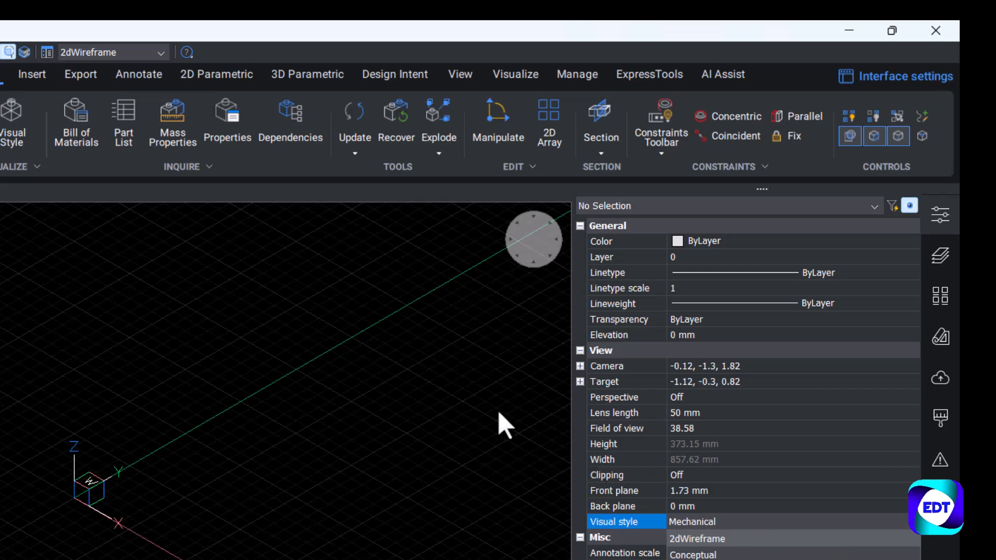
click(395, 384)
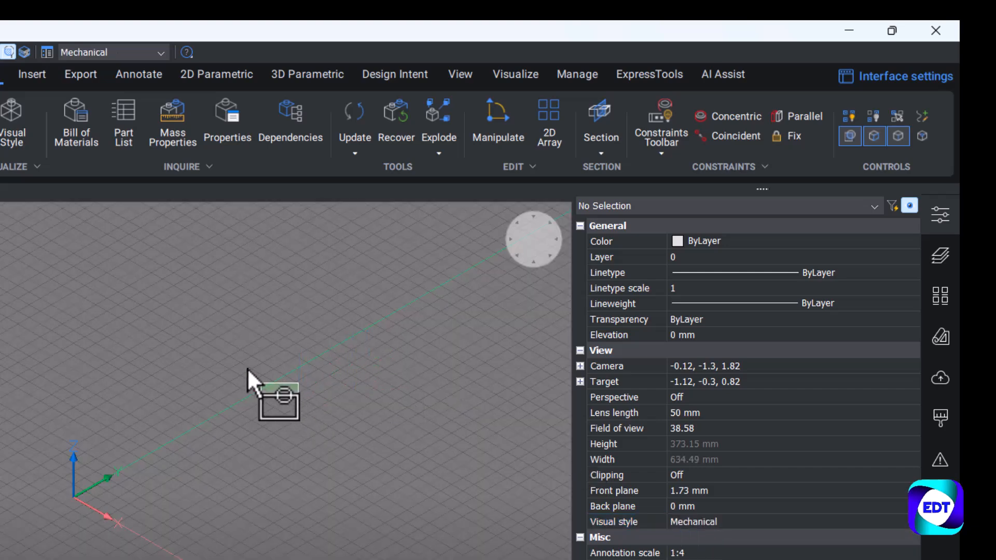
click(940, 214)
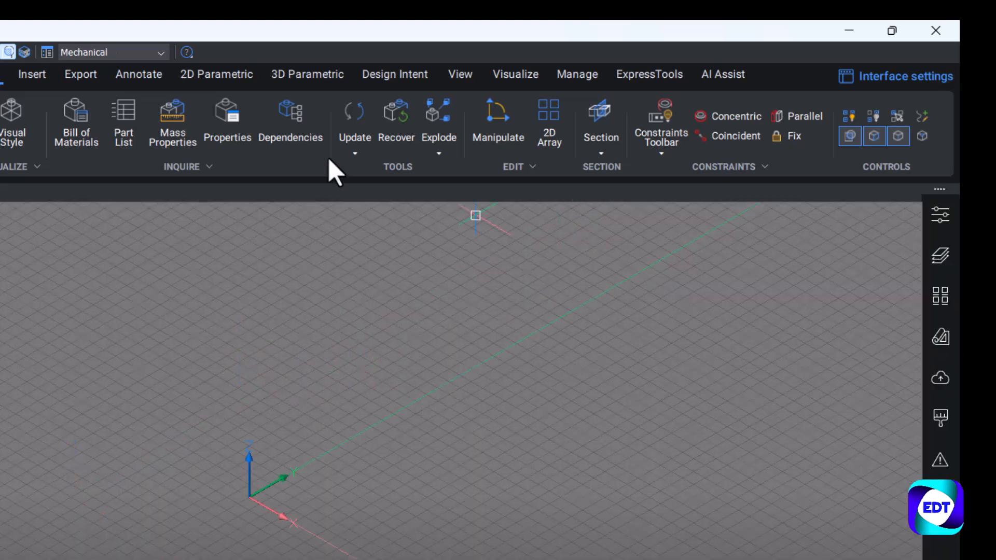
Set the drawing's visual style to 2dWireframe and switch to the Top view
click(131, 56)
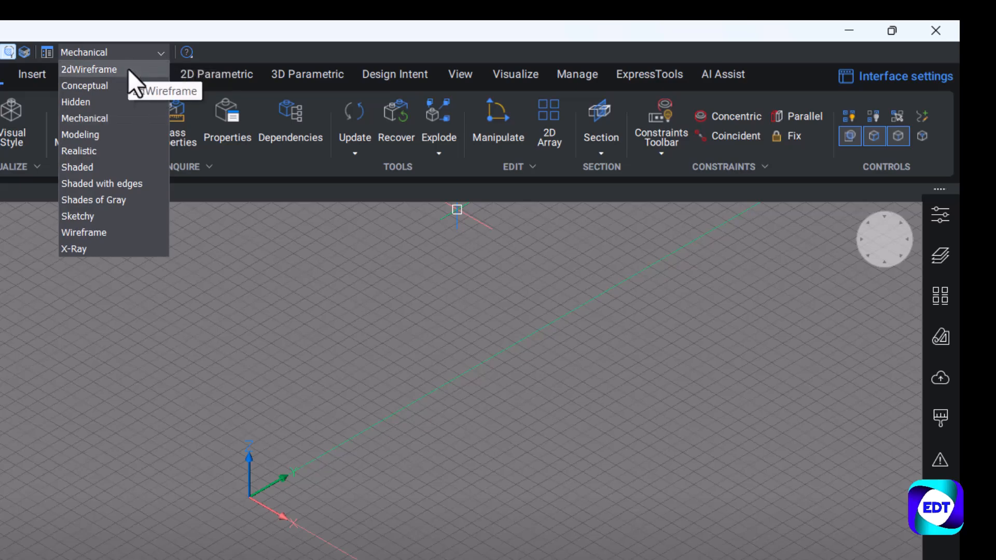
click(129, 70)
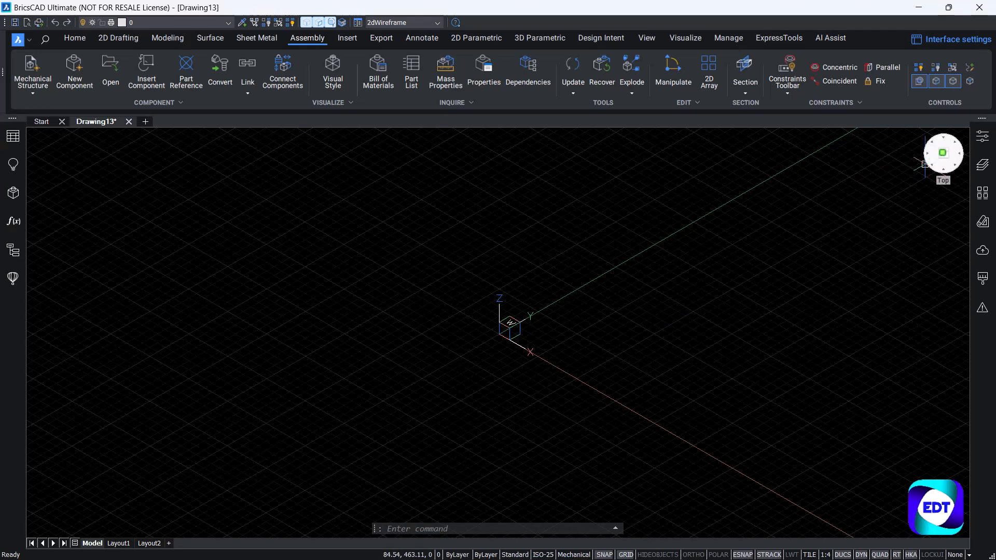
click(943, 152)
scroll(574, 279, down, 3)
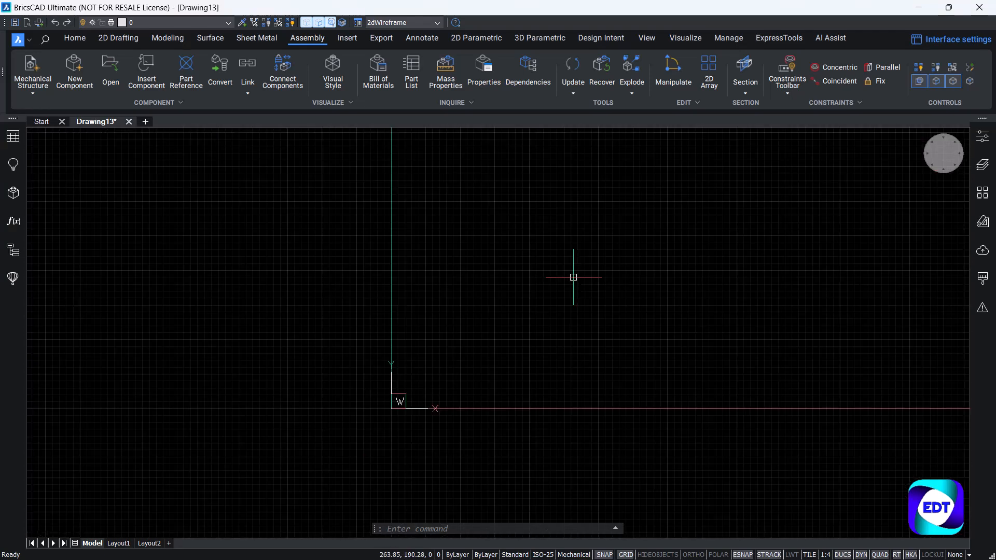
scroll(430, 399, up, 3)
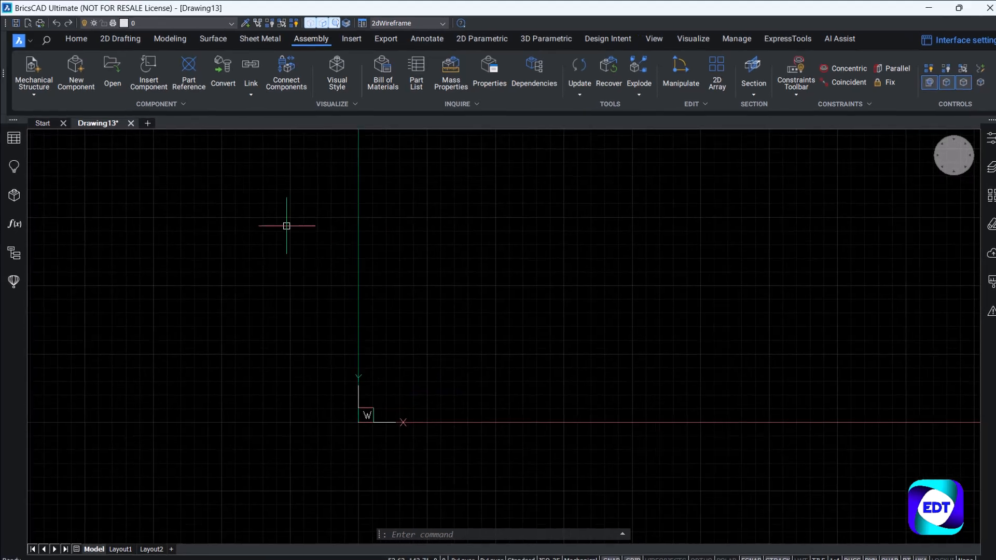
Draw a closed polyline from the origin with a 200 mm base, 100 mm vertical sides, 45-degree upper corners and a 100 mm top edge
click(72, 40)
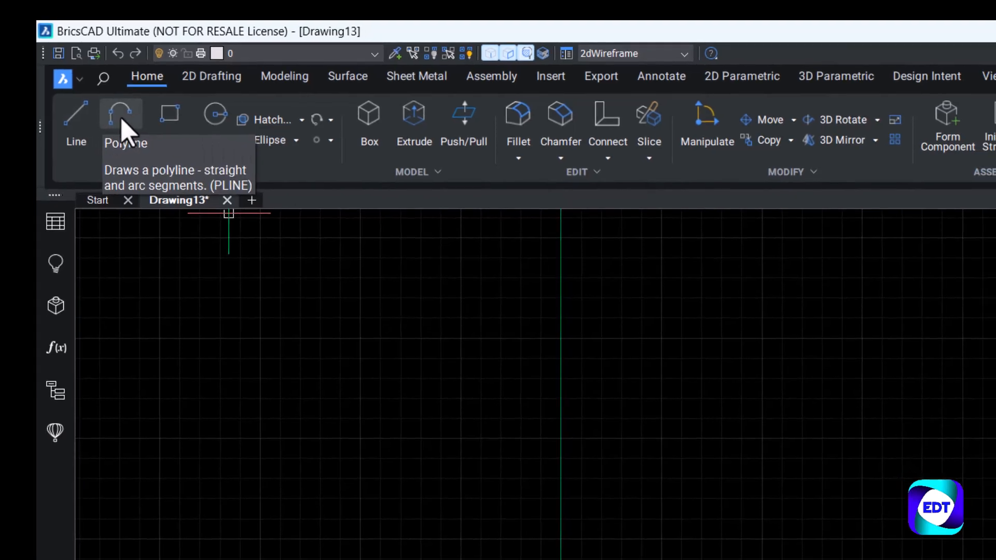
click(125, 124)
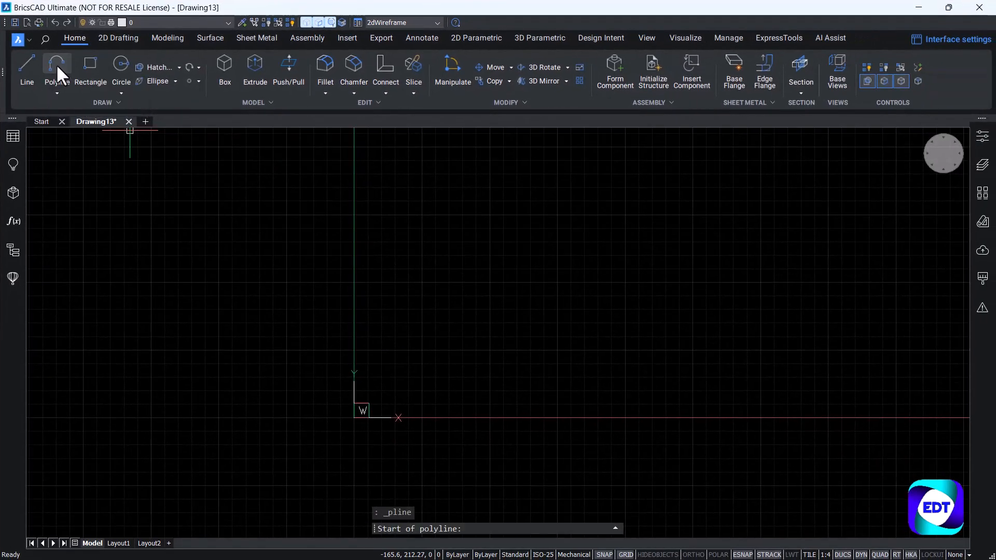
key(Escape)
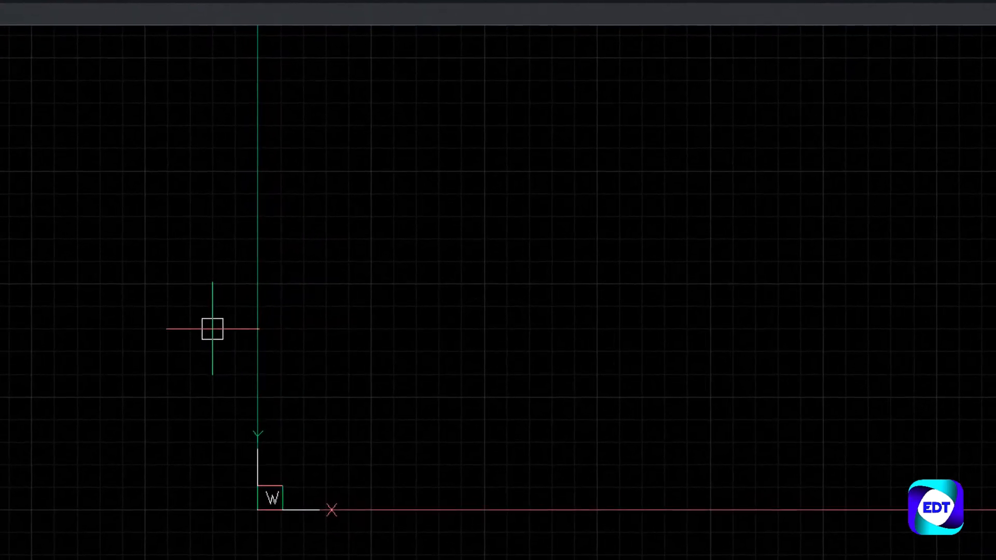
key(Return)
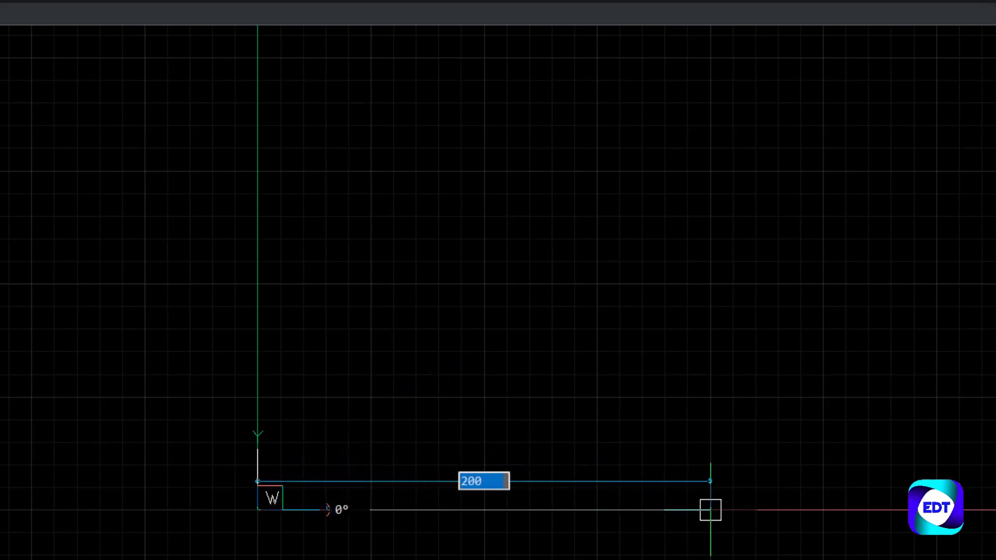
click(710, 510)
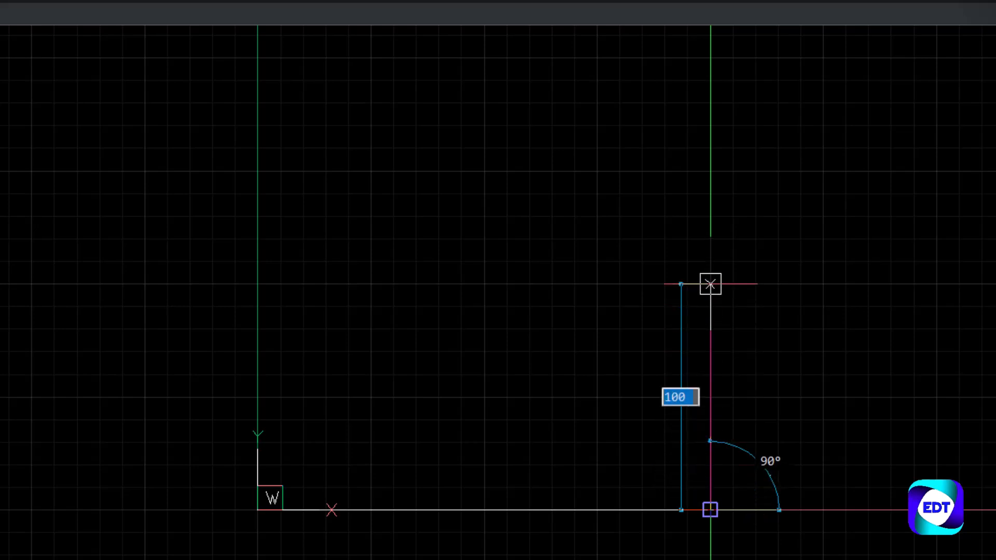
click(710, 285)
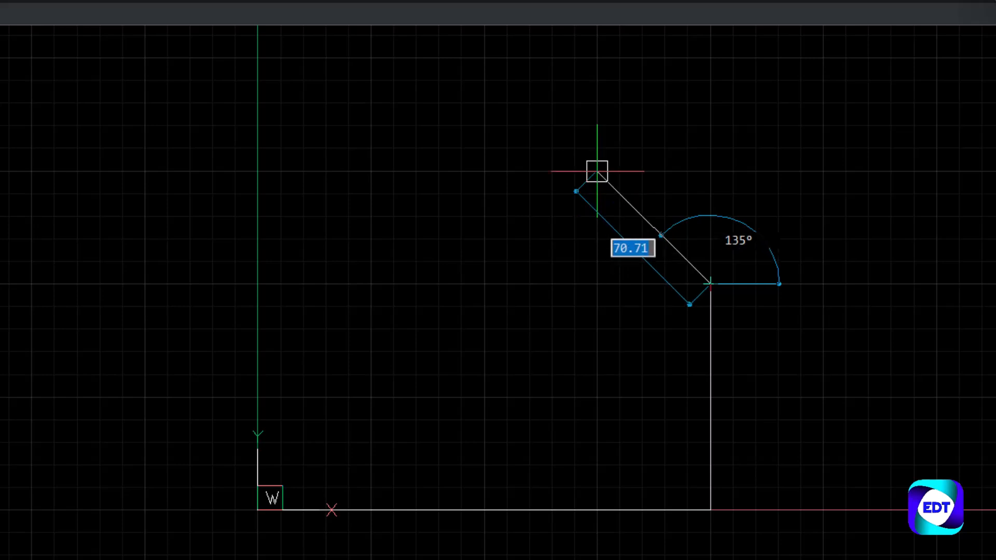
click(597, 171)
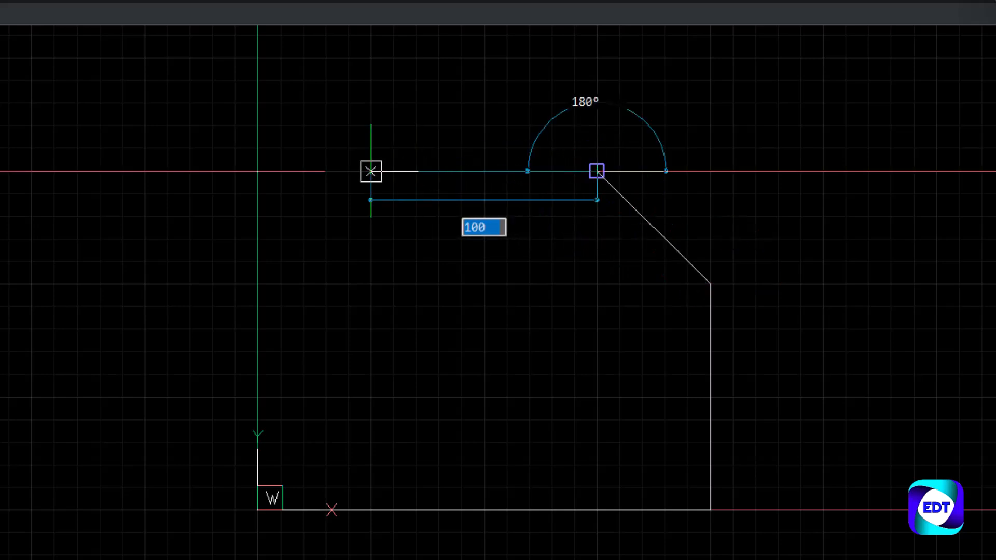
click(371, 172)
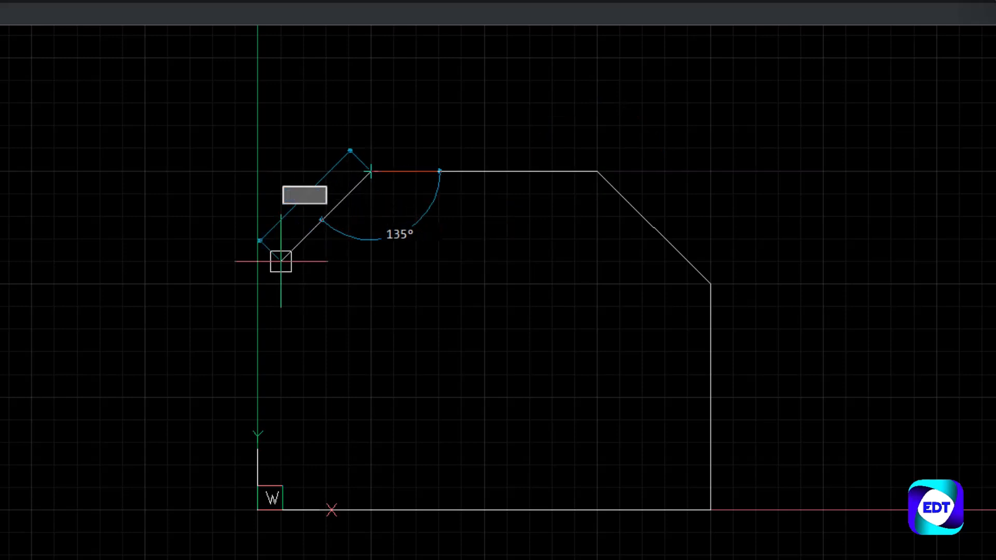
click(257, 284)
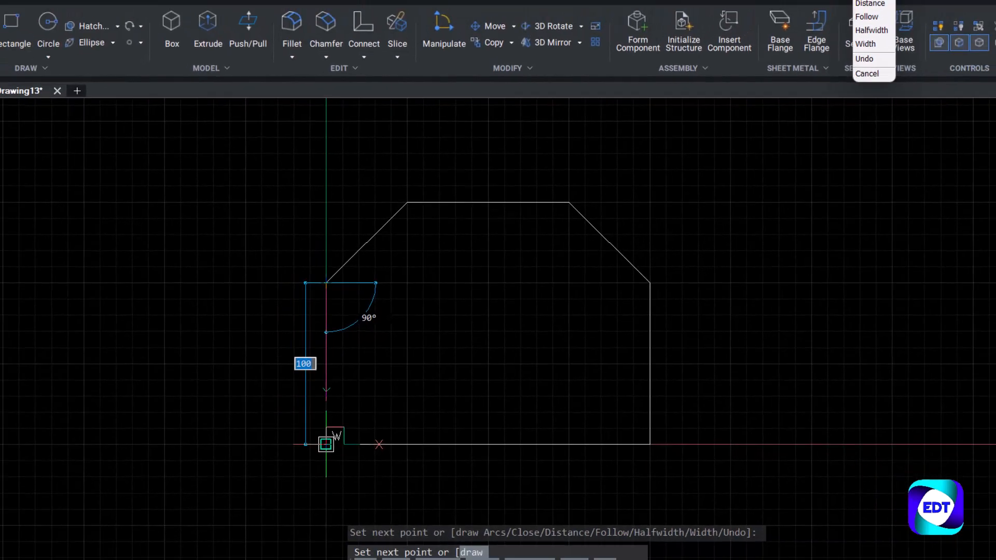
click(289, 479)
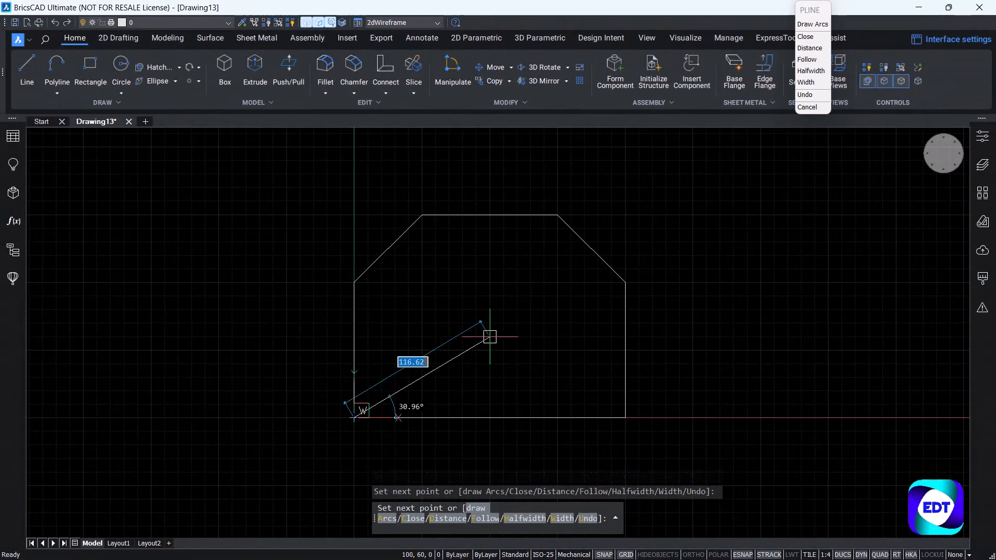
key(Escape)
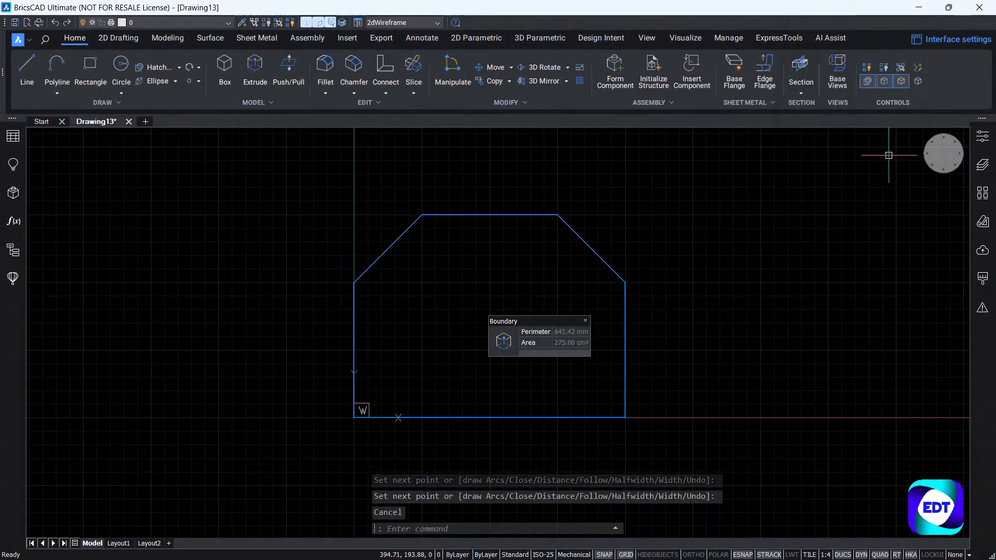
click(930, 140)
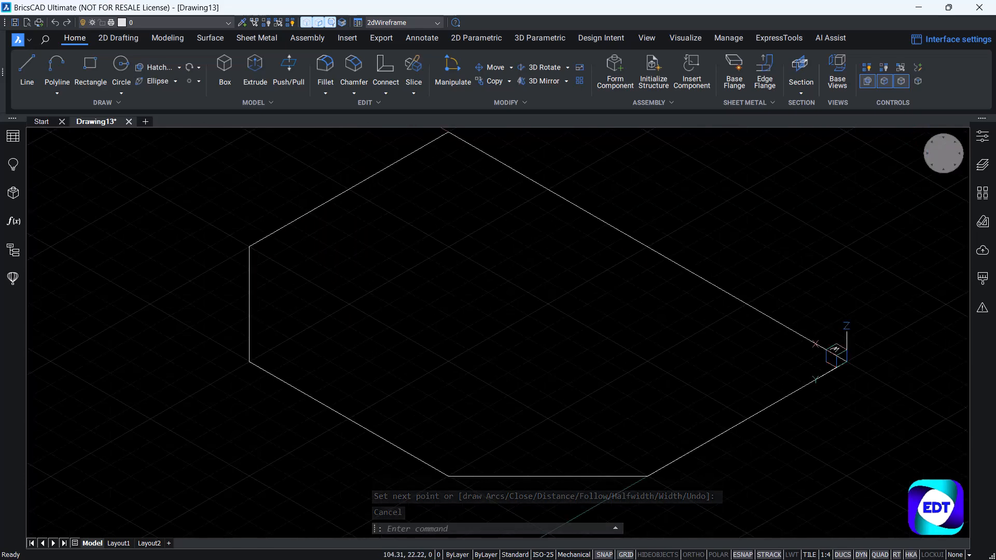
Extrude the area enclosed by the polyline 20 mm downward as a solid base plate
scroll(557, 274, down, 2)
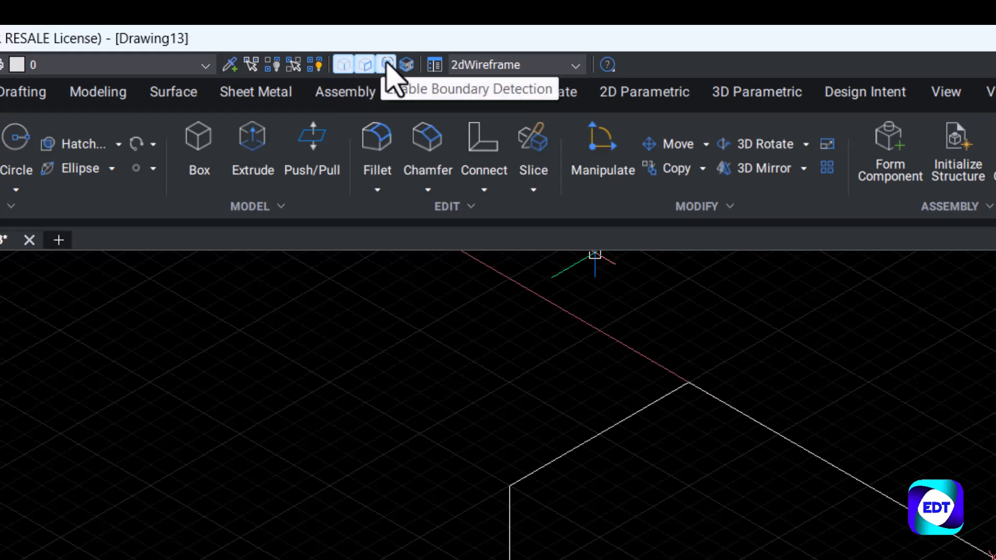
mouse_move(676, 500)
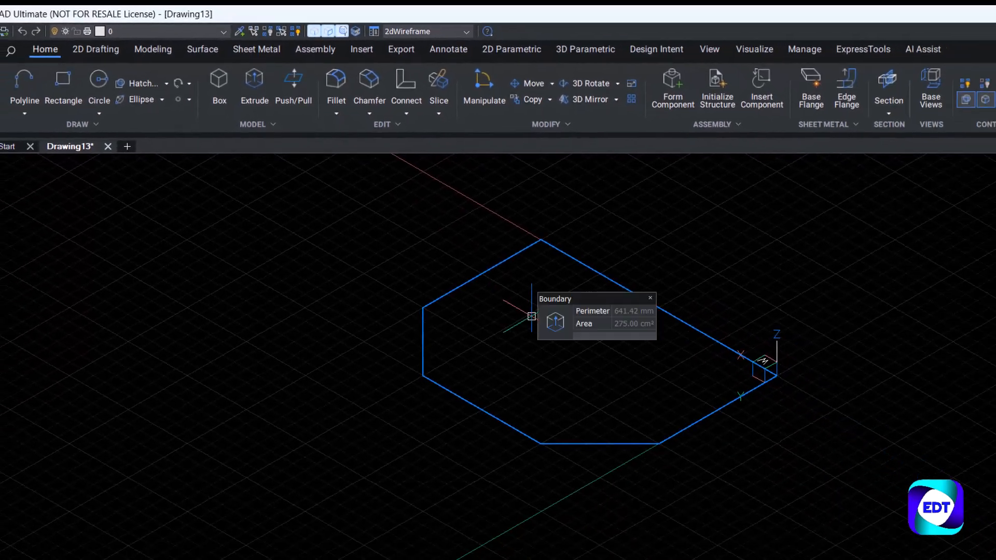
mouse_move(545, 315)
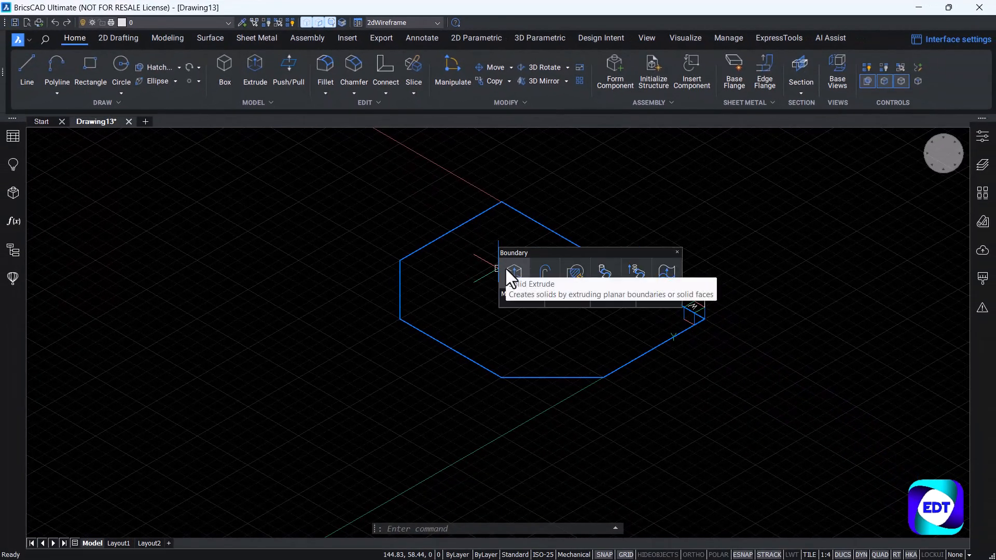
click(506, 268)
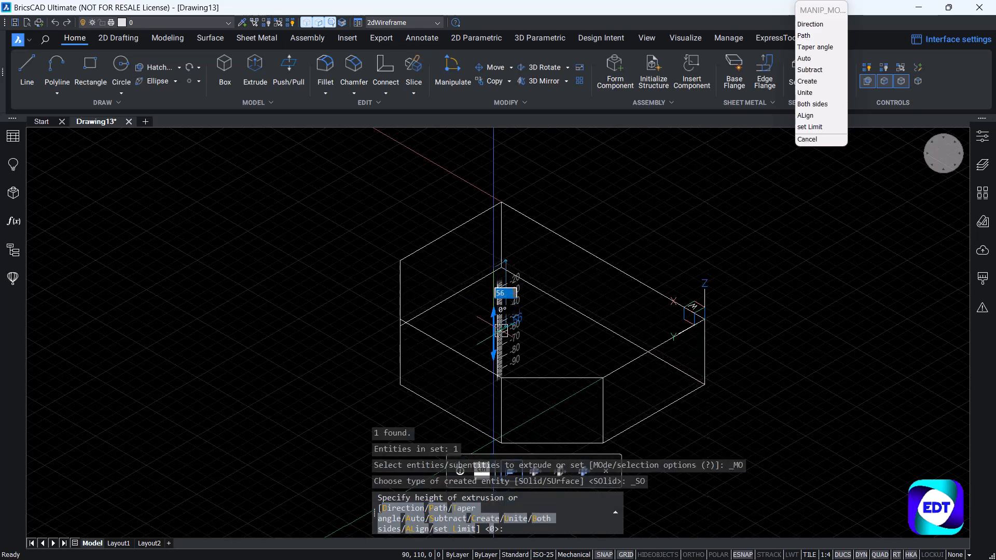
click(500, 332)
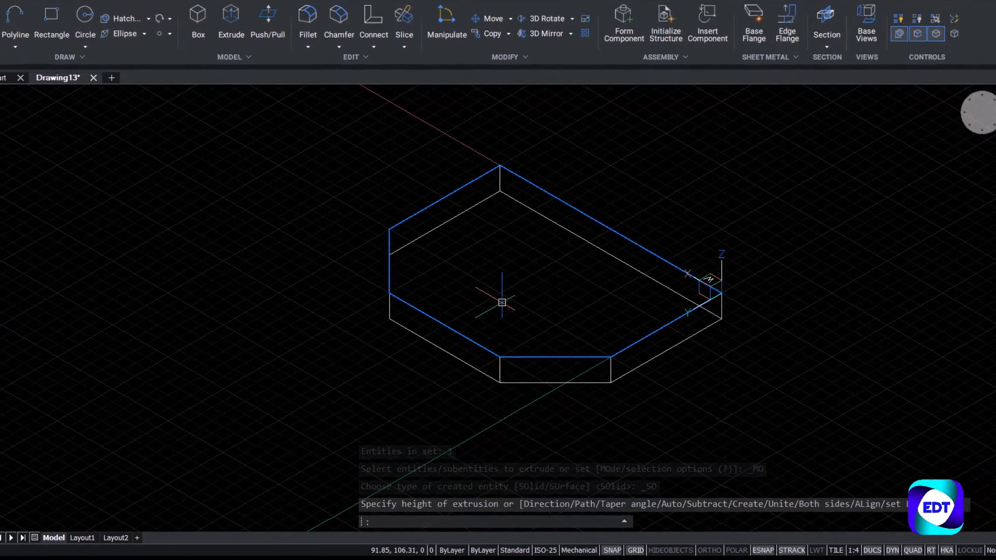
Turn off grid snapping and the grid display by setting the SNAPMODE and GRIDMODE variables to 0
text(snapmo)
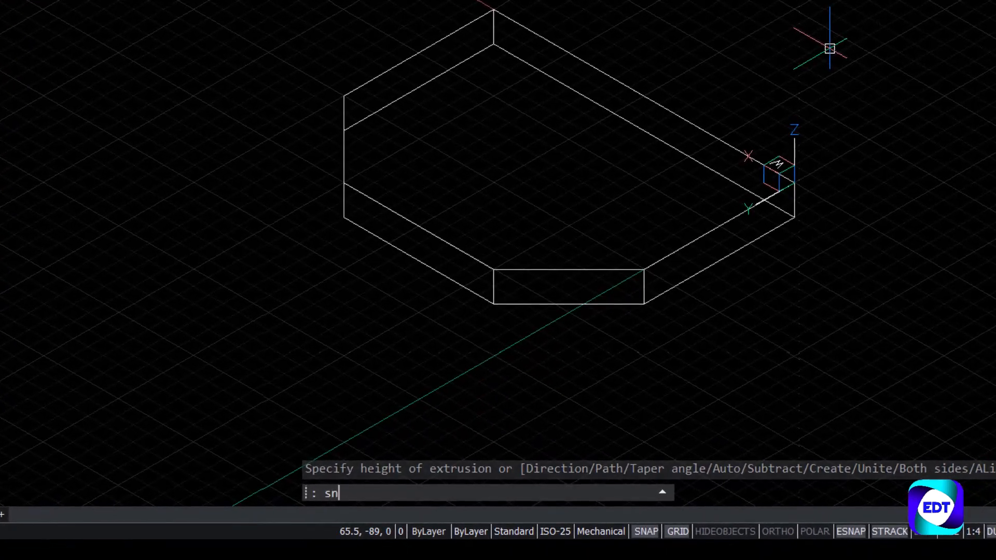
key(Return)
text(0)
key(Return)
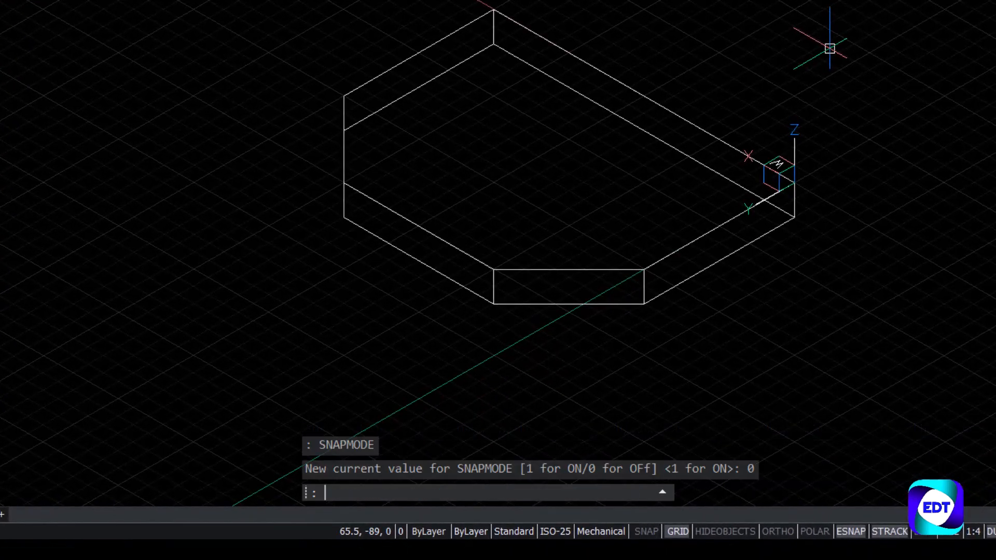
text(gridmode)
key(Return)
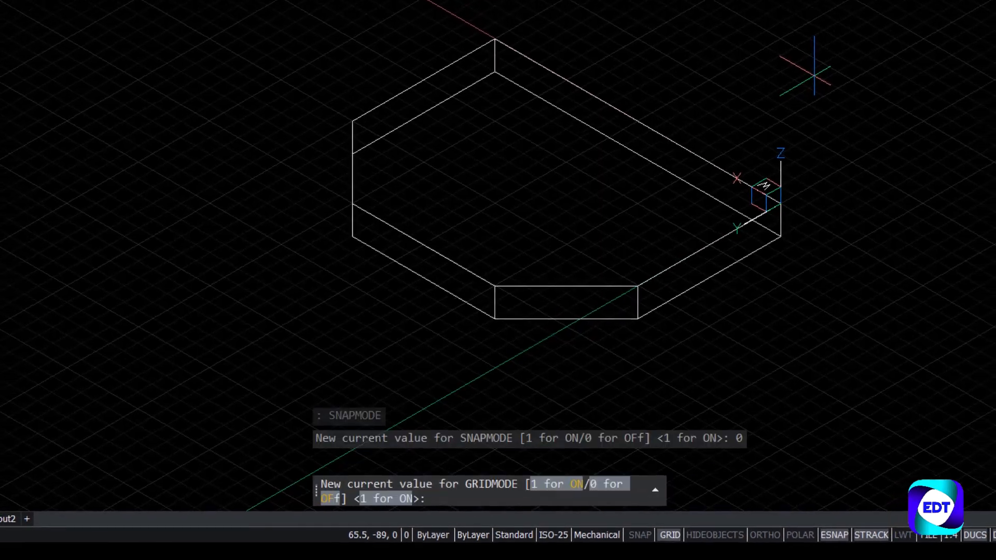
text(0)
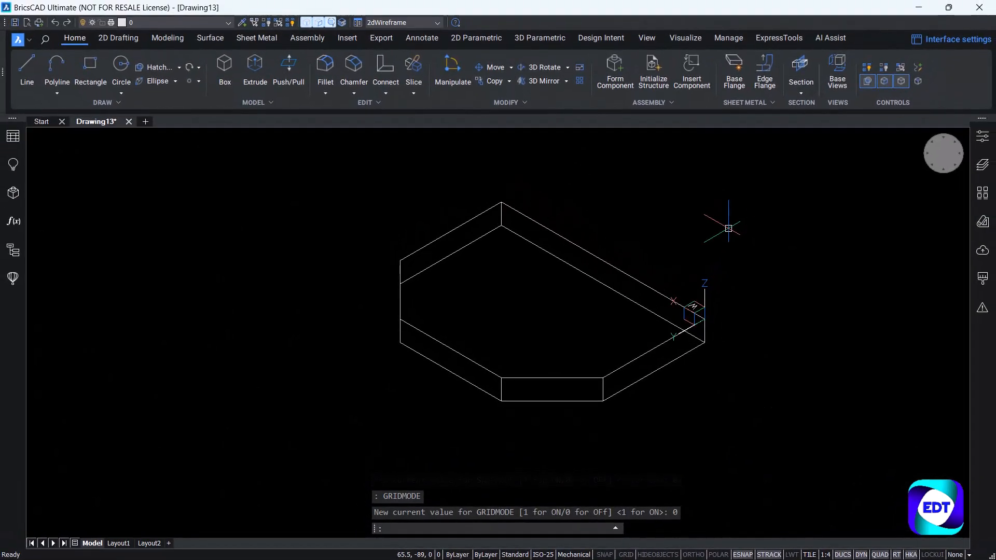
key(Return)
Set the drawing's visual style to Mechanical and check the dynamic UCS options
right_click(938, 154)
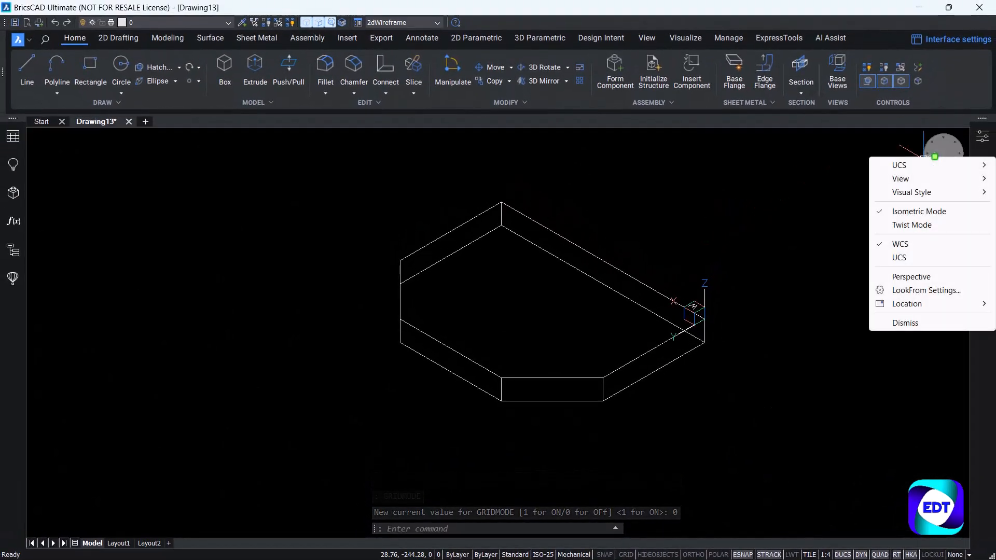
mouse_move(926, 192)
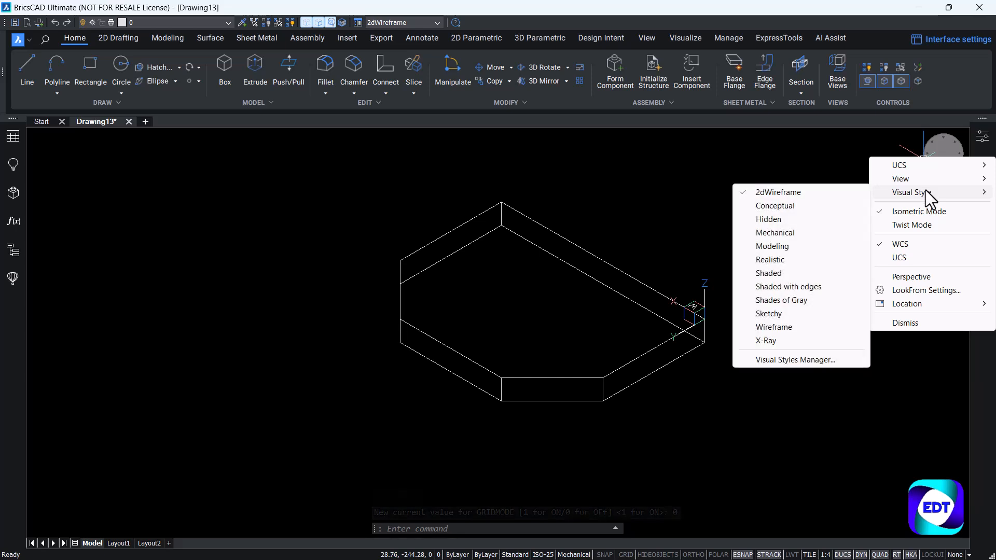
click(799, 228)
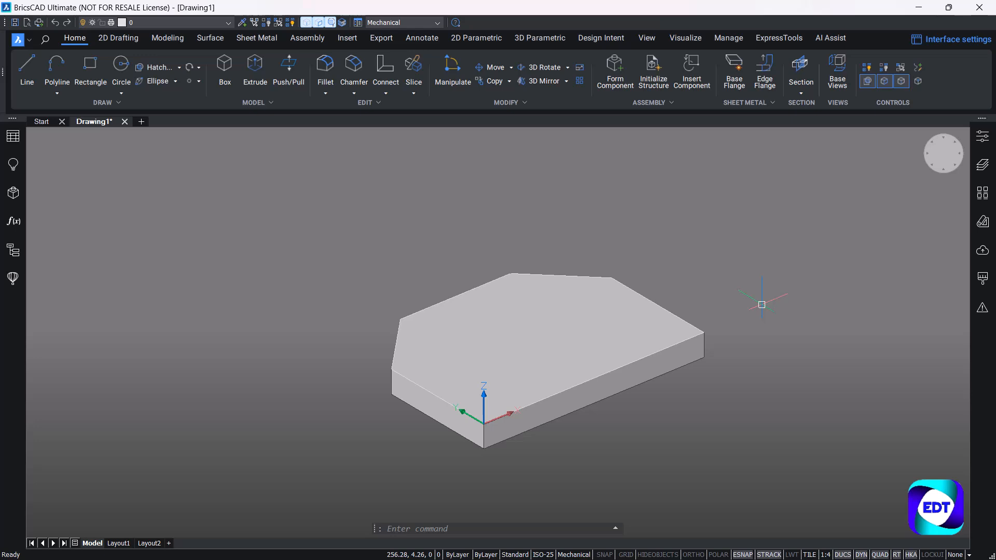
right_click(843, 555)
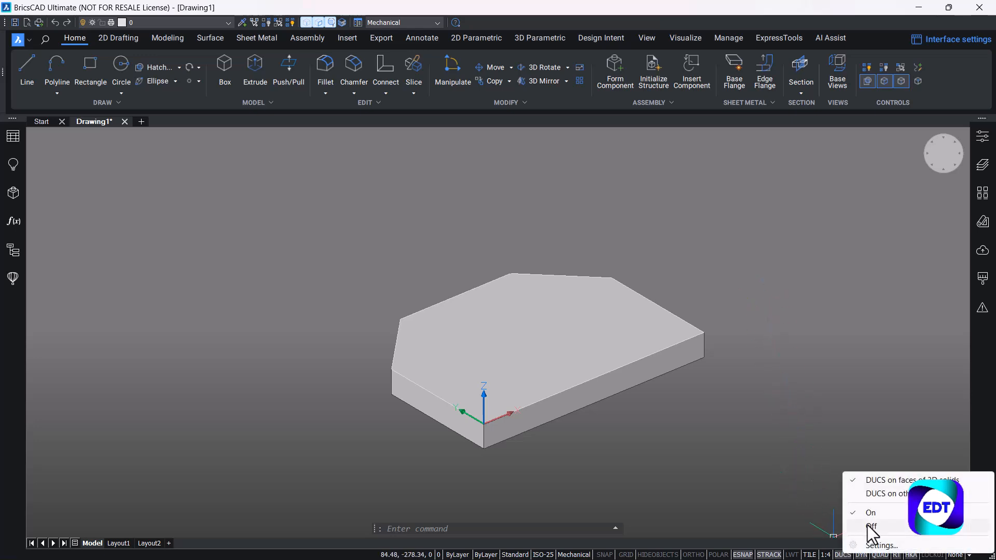
click(805, 472)
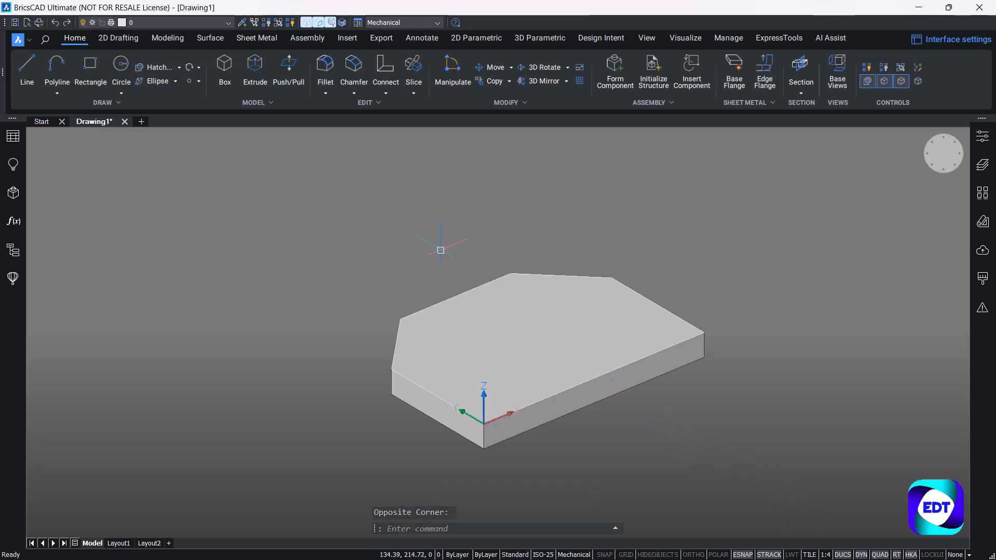
Draw a rectangle 60 mm long and 20 mm wide on the base plate's top face
click(82, 66)
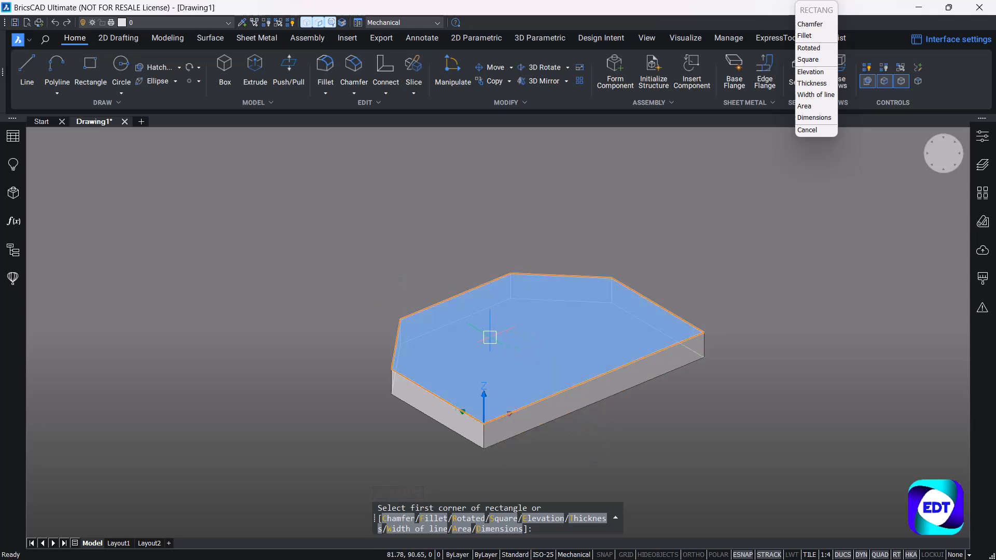
click(476, 331)
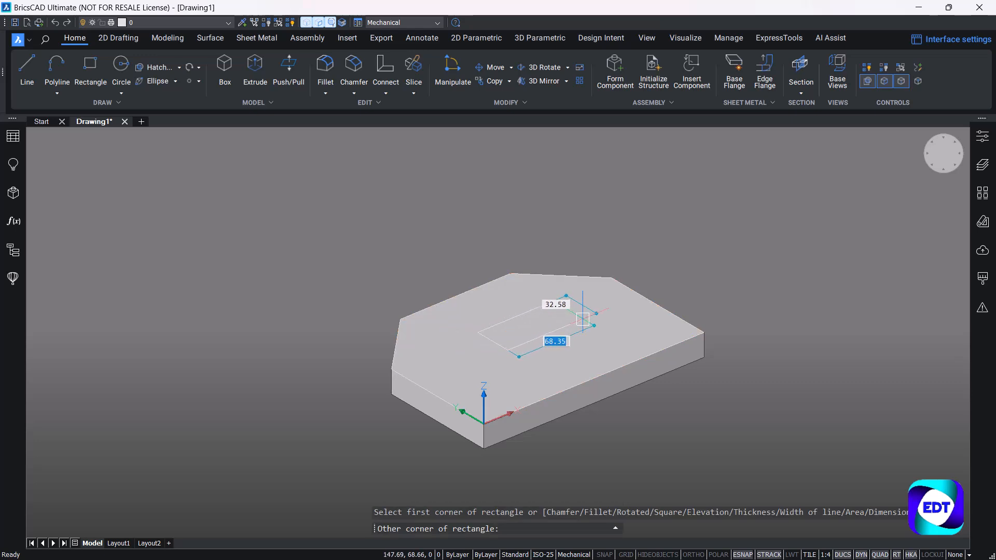
key(Tab)
text(20)
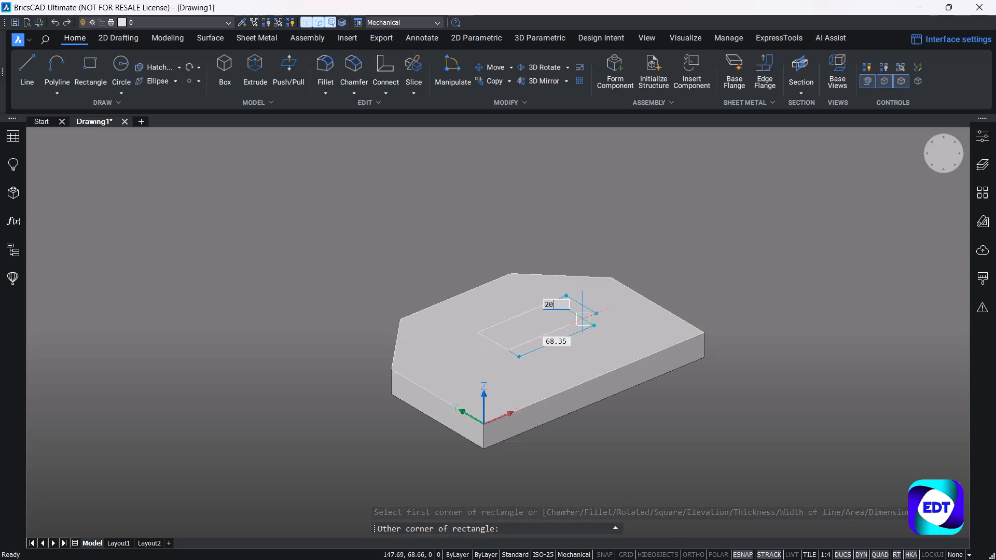
key(Tab)
text(6)
key(Return)
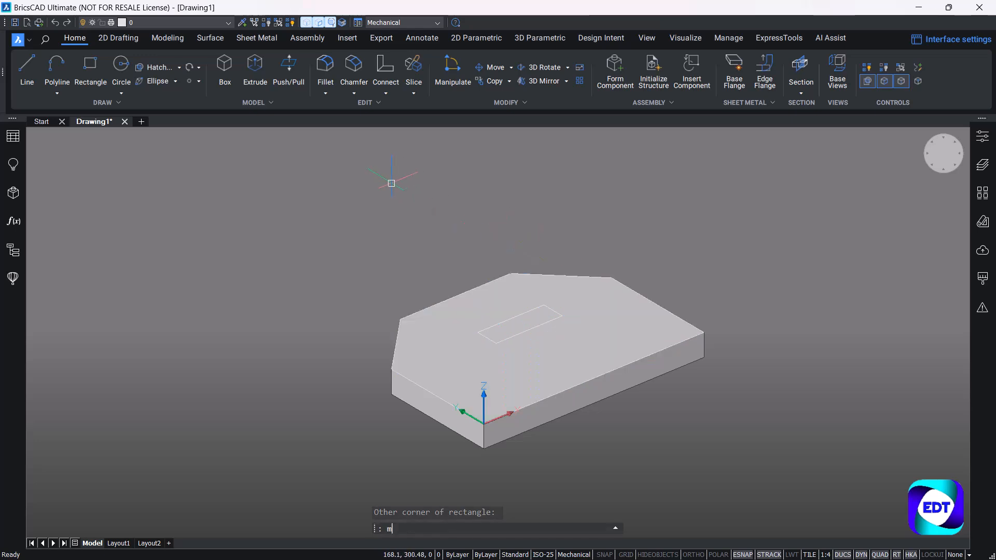
Move the rectangle from the midpoint of its rear long edge to the midpoint of the plate's 100 mm rear edge
text(m)
key(Return)
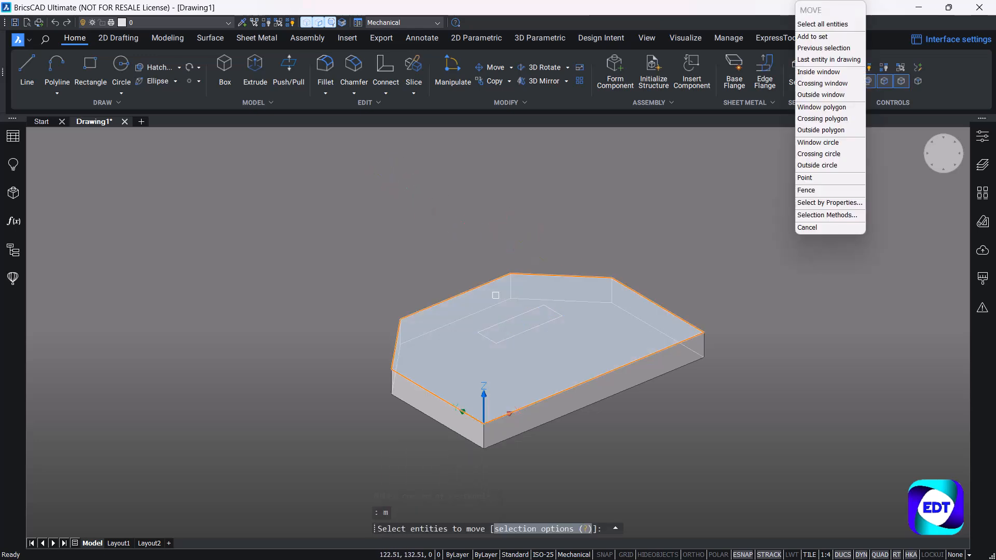
click(511, 318)
key(Return)
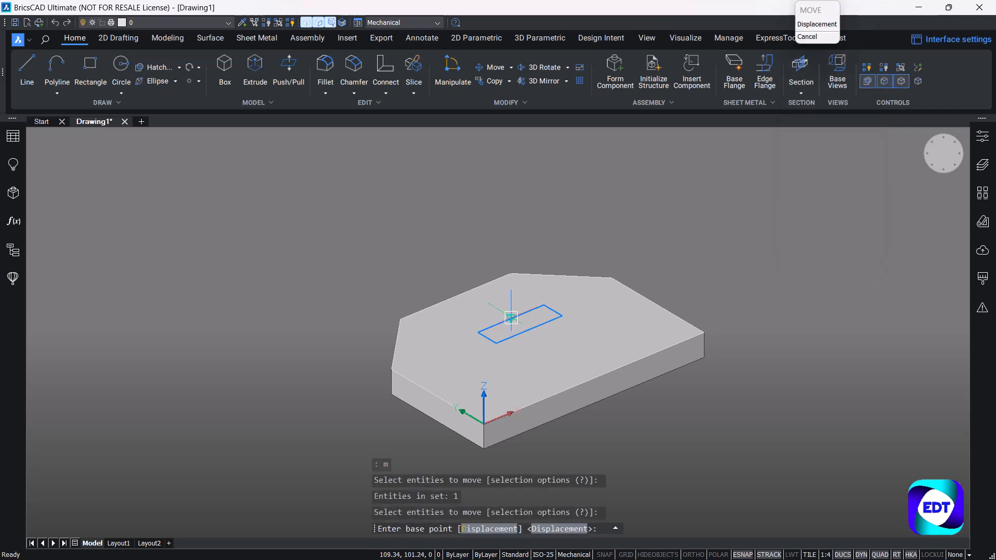
click(512, 317)
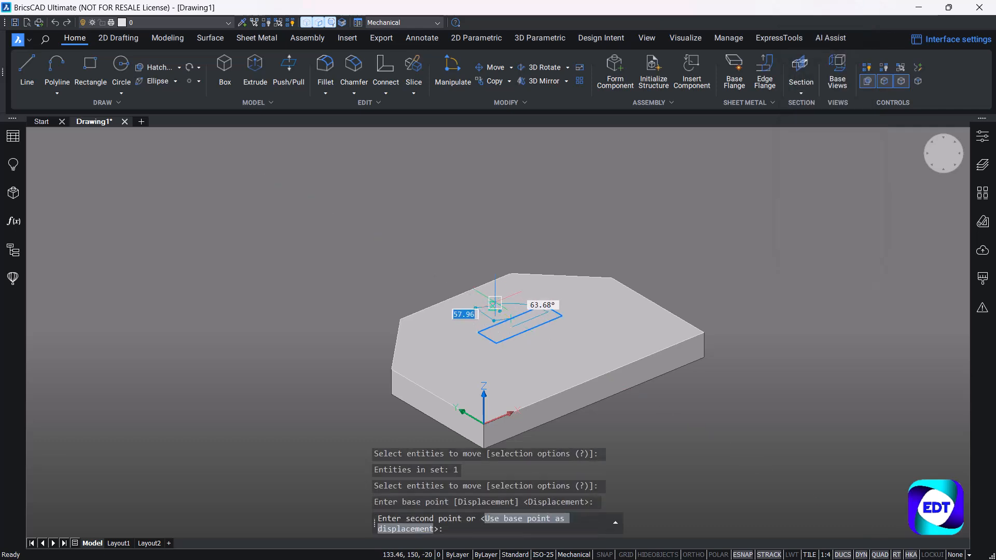
click(458, 295)
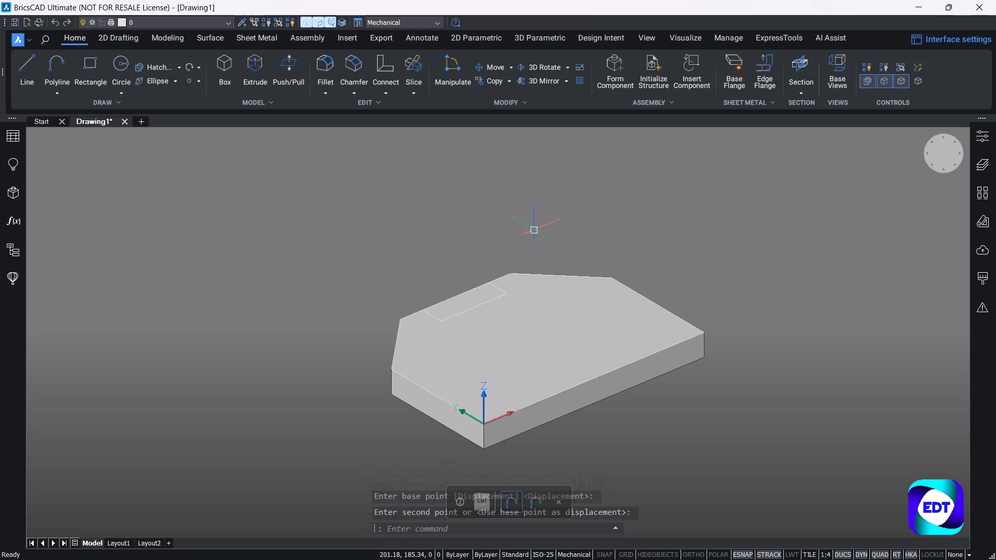
Change the color of the base plate solid to Green and clear the selection
click(537, 281)
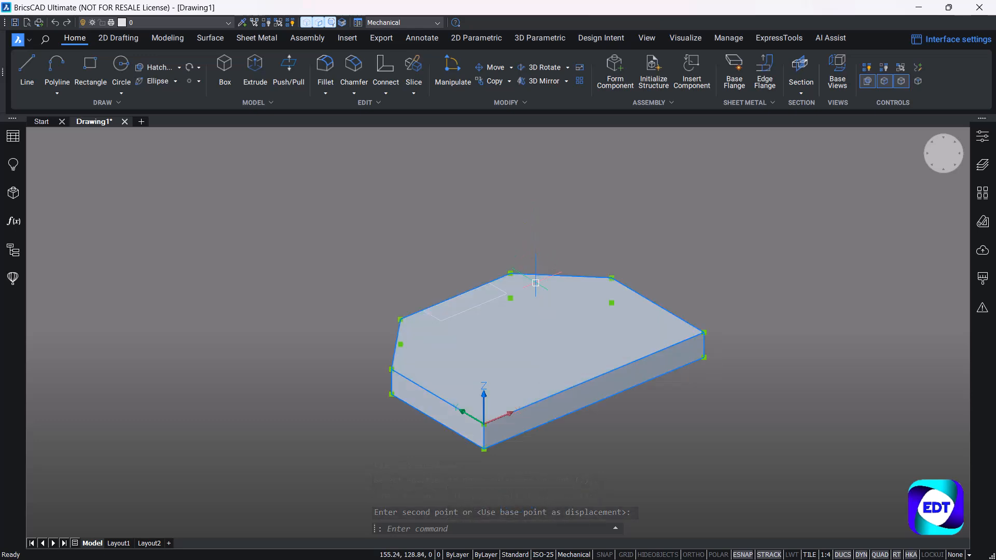
click(982, 137)
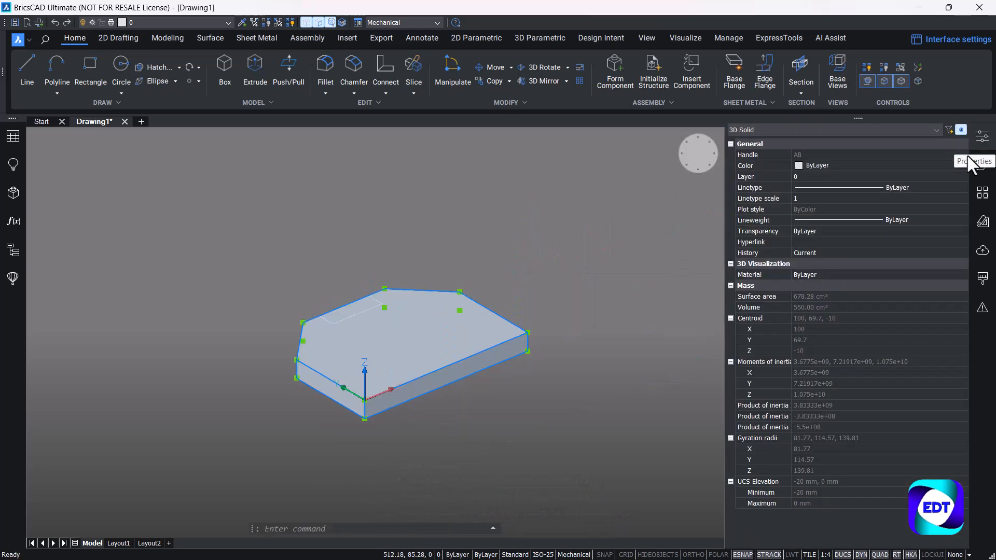
click(930, 162)
click(929, 163)
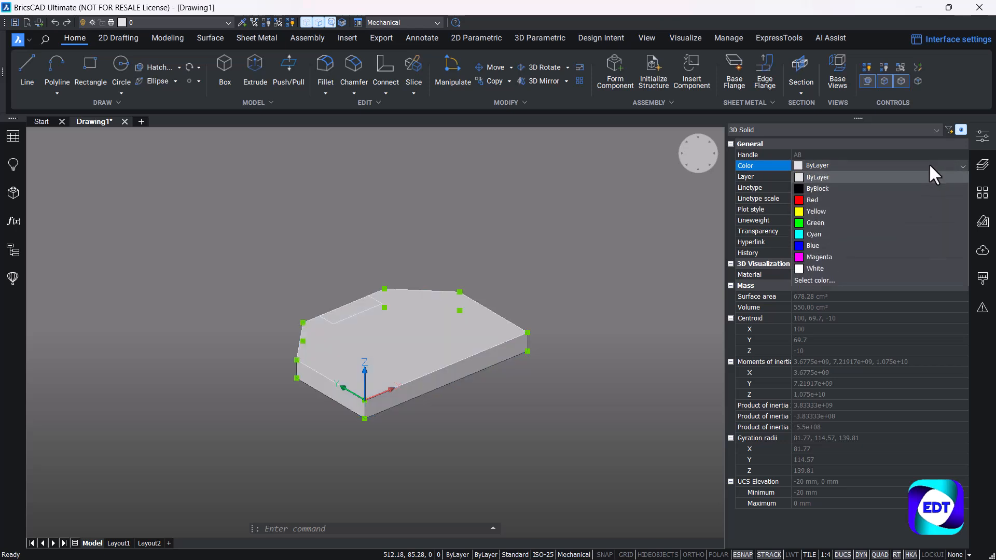
click(893, 225)
click(980, 140)
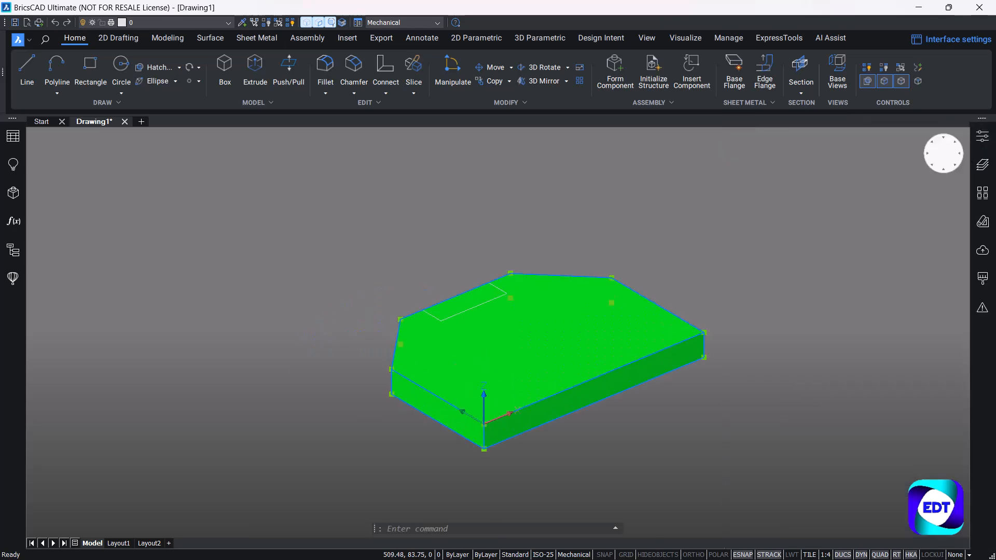
key(Escape)
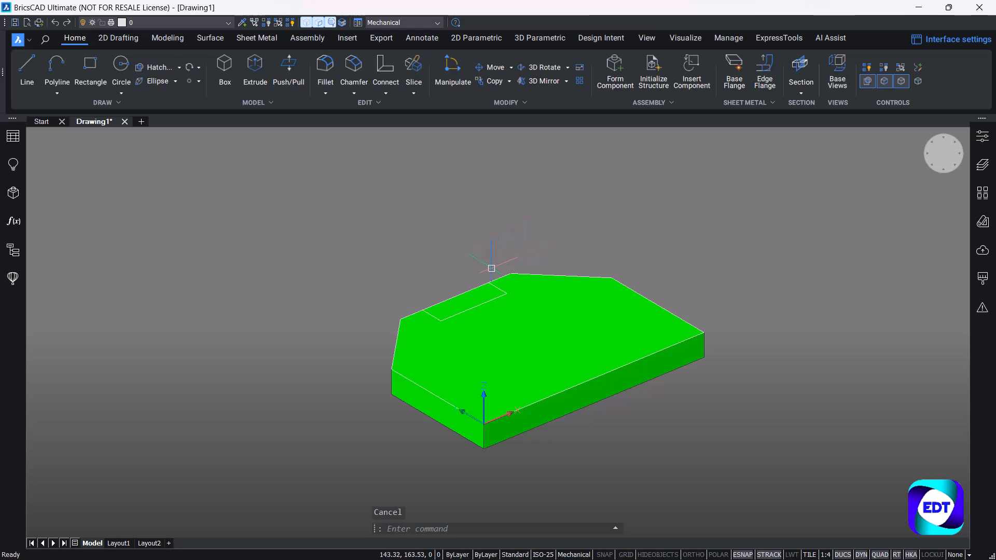
Extrude the rectangular area at the plate's rear edge 150 mm upward as a solid upright
click(486, 289)
scroll(470, 306, up, 3)
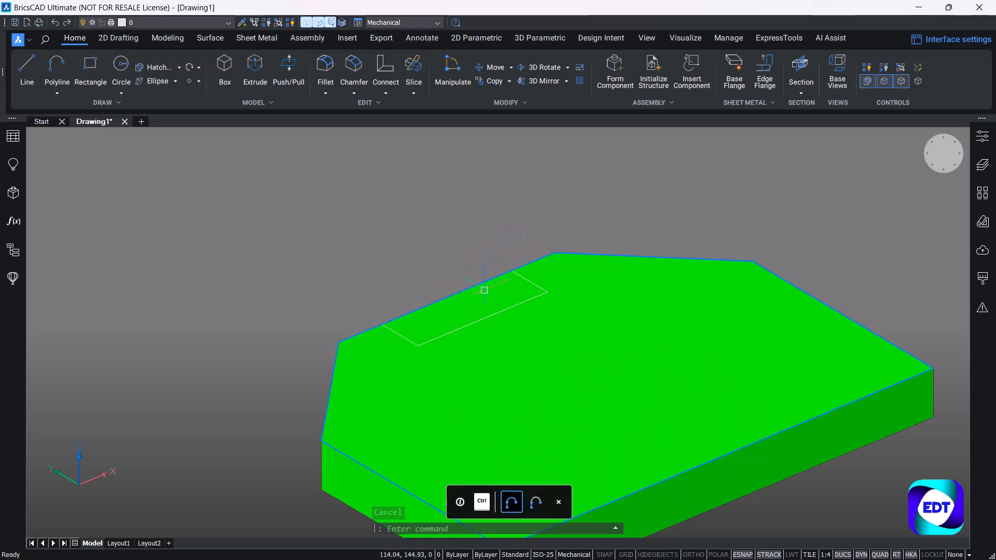
mouse_move(509, 297)
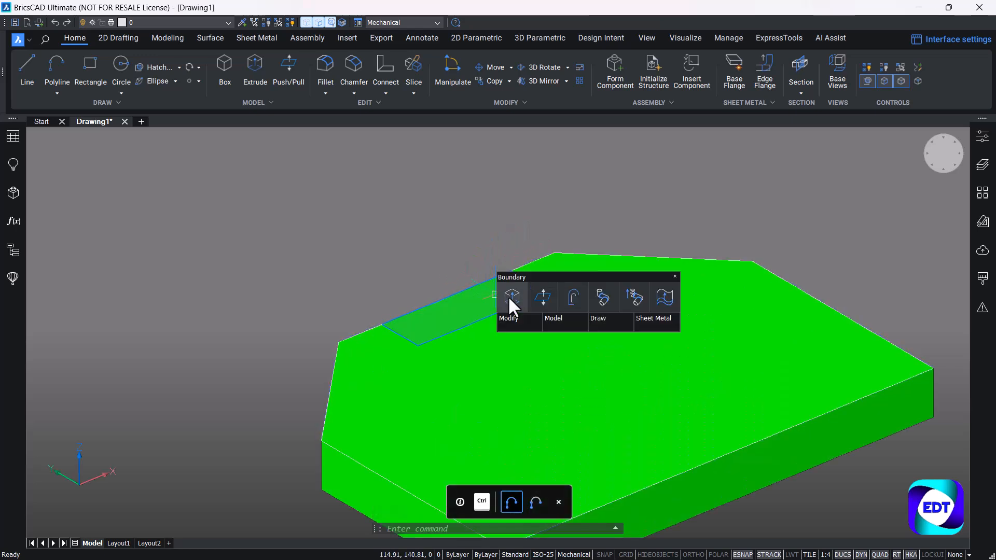
click(511, 296)
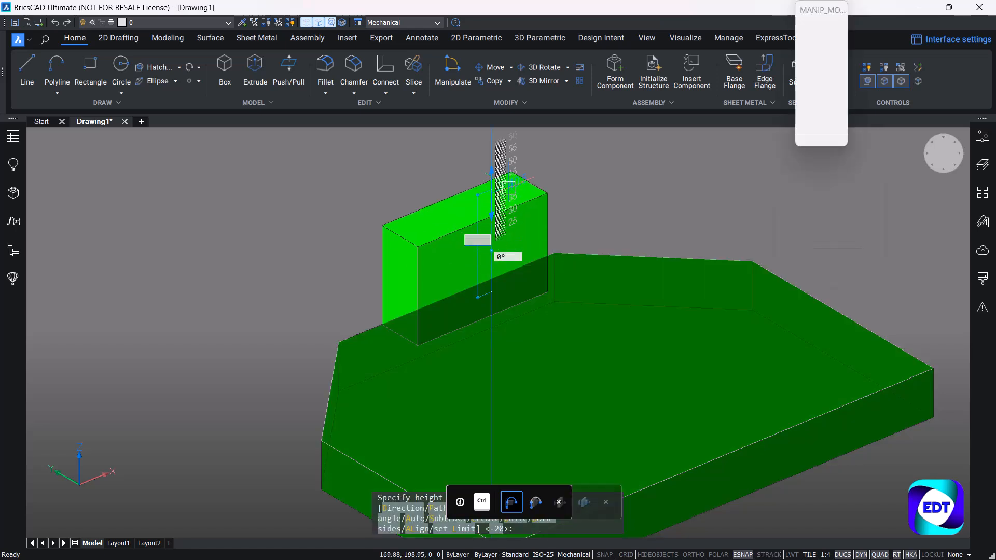
text(150)
key(Return)
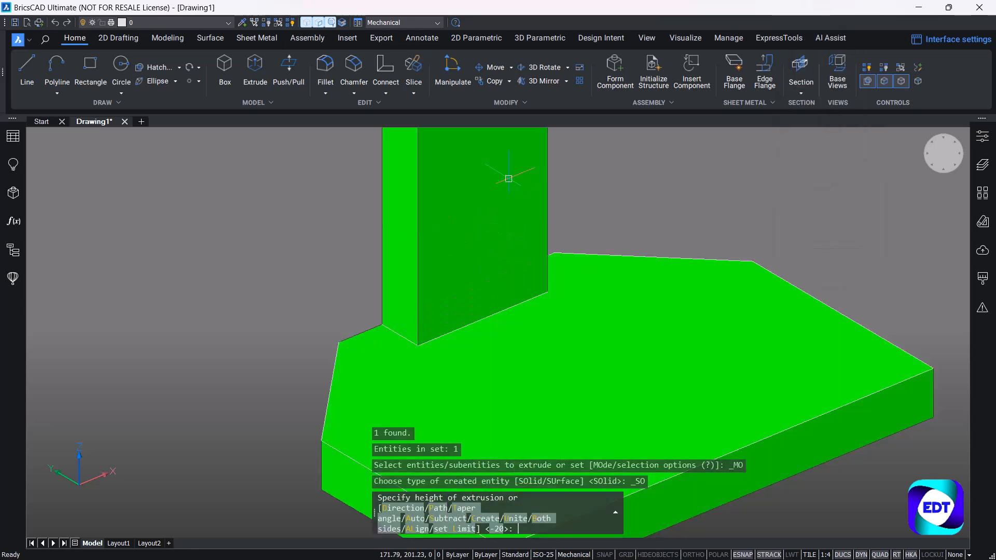
scroll(544, 221, down, 5)
middle_drag(544, 220, 523, 316)
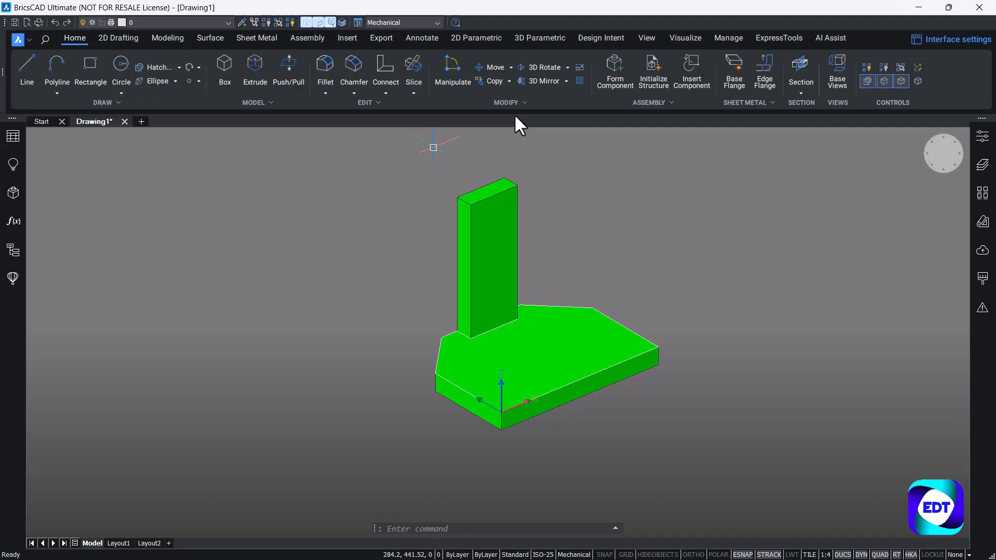
middle_drag(431, 194, 422, 207)
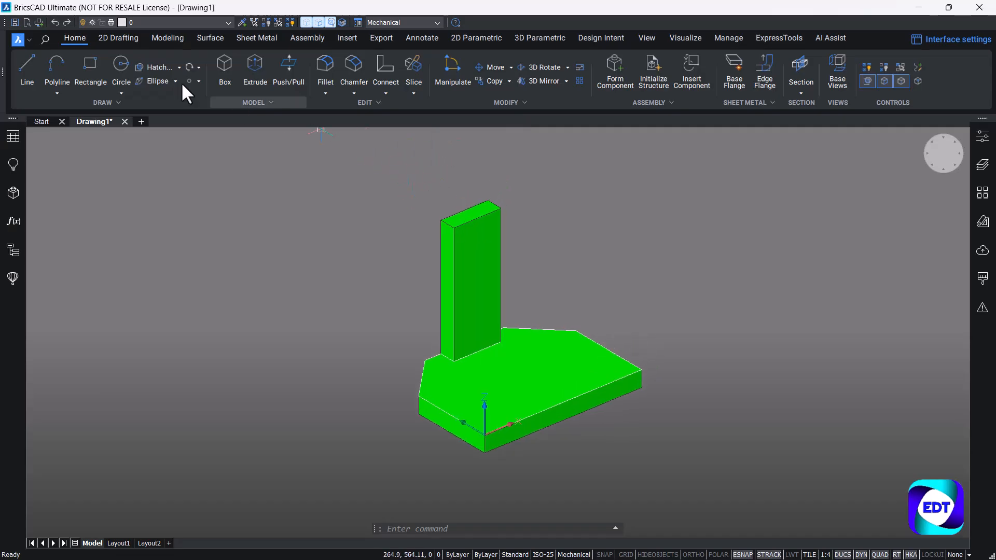
Draw a 30 mm radius circle on the upright's front face, centered on the midpoint of its top edge
click(119, 91)
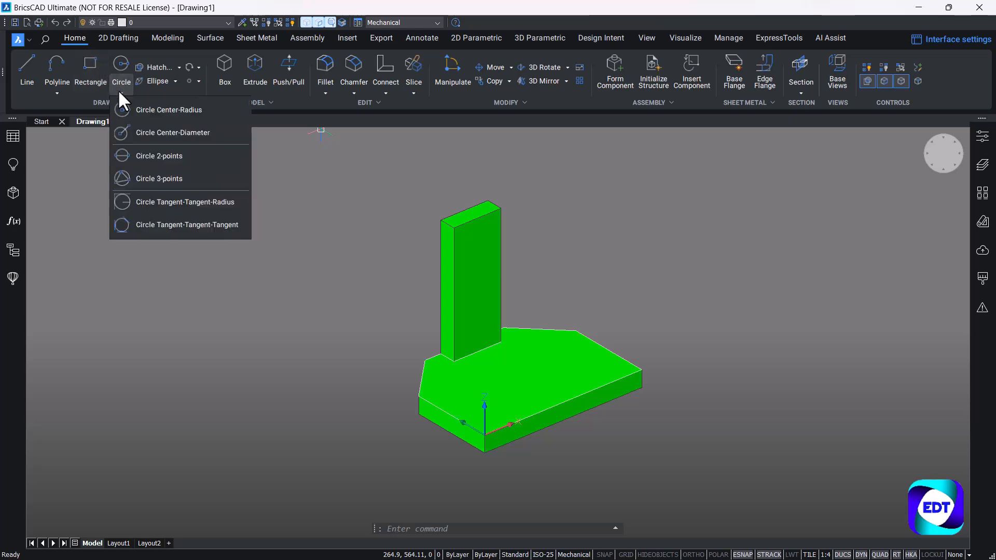
click(126, 109)
scroll(544, 242, up, 3)
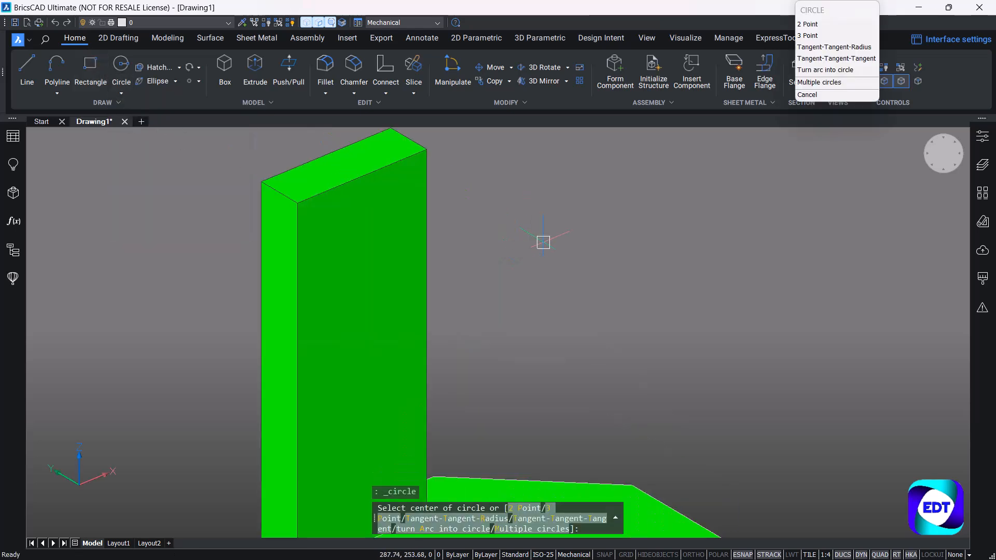
middle_drag(500, 222, 617, 285)
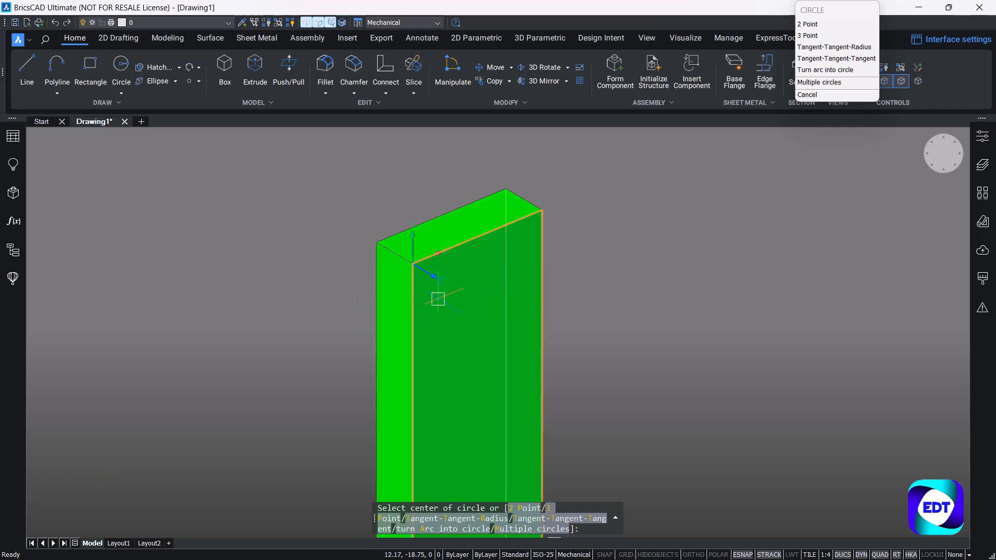
click(476, 238)
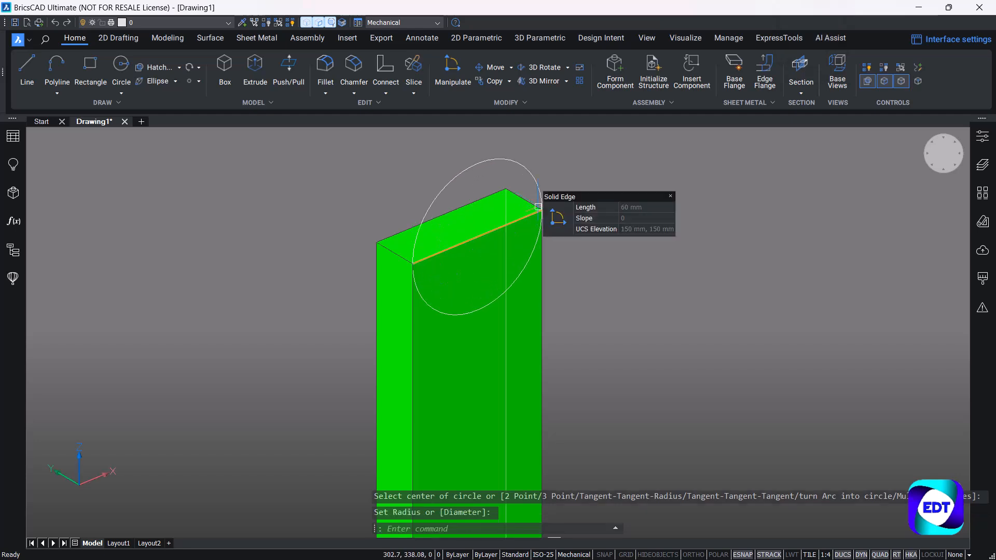
click(538, 211)
scroll(538, 211, down, 3)
middle_drag(586, 178, 559, 175)
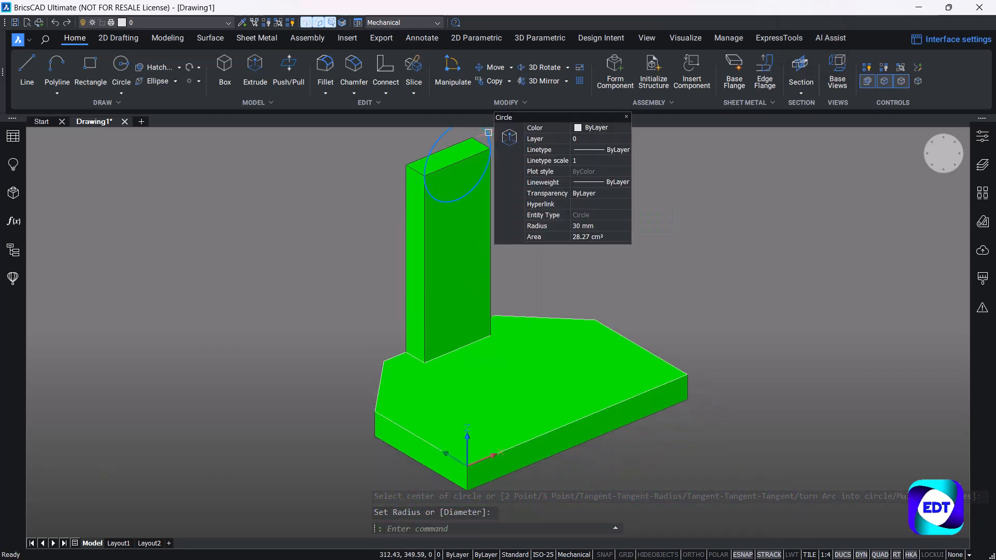
Extrude the circle 130 mm forward from the upright's front face as a solid cylinder
click(508, 137)
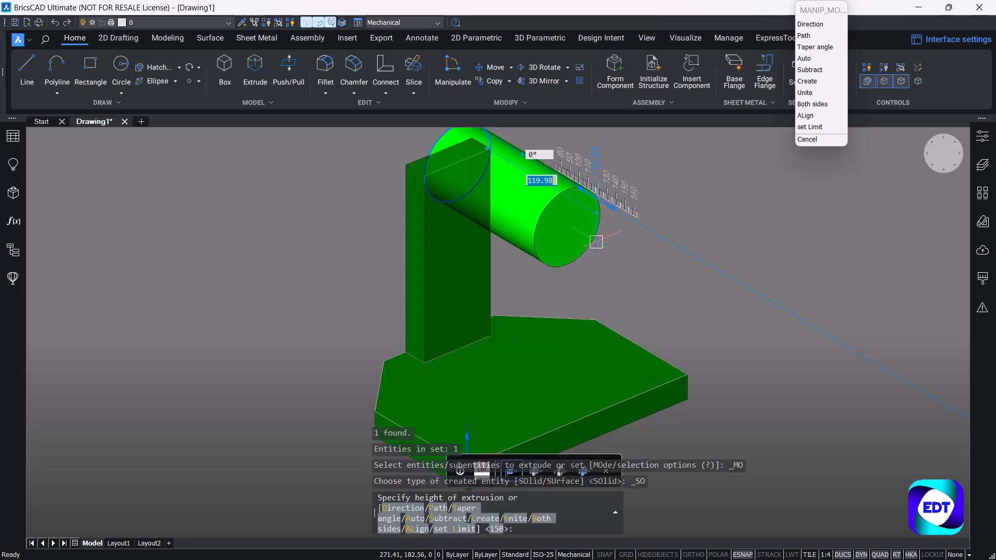
text(130)
key(Return)
scroll(598, 242, down, 2)
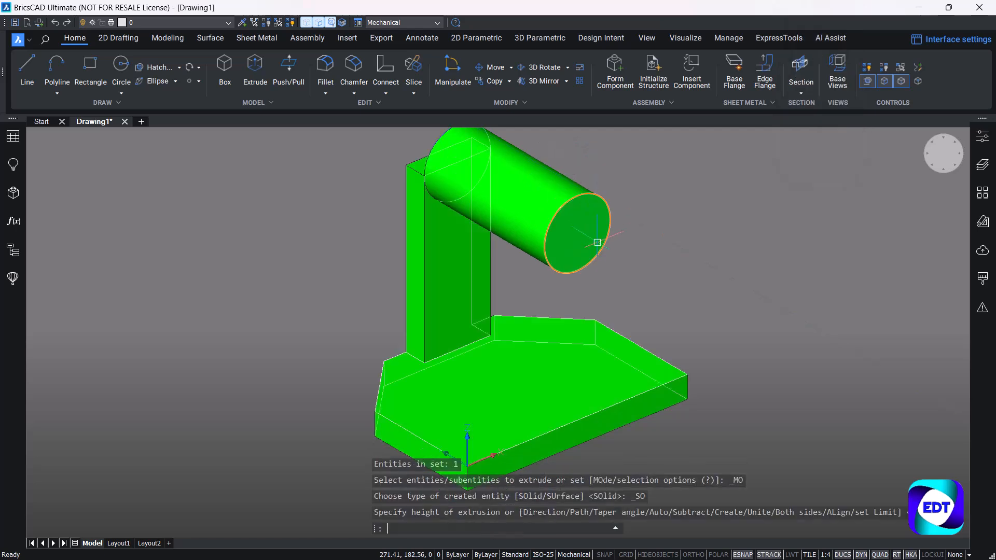
Extrude the cylinder's exposed half-round rear face 20 mm backward, flush with the upright's back face
shift+middle_drag(497, 259, 723, 241)
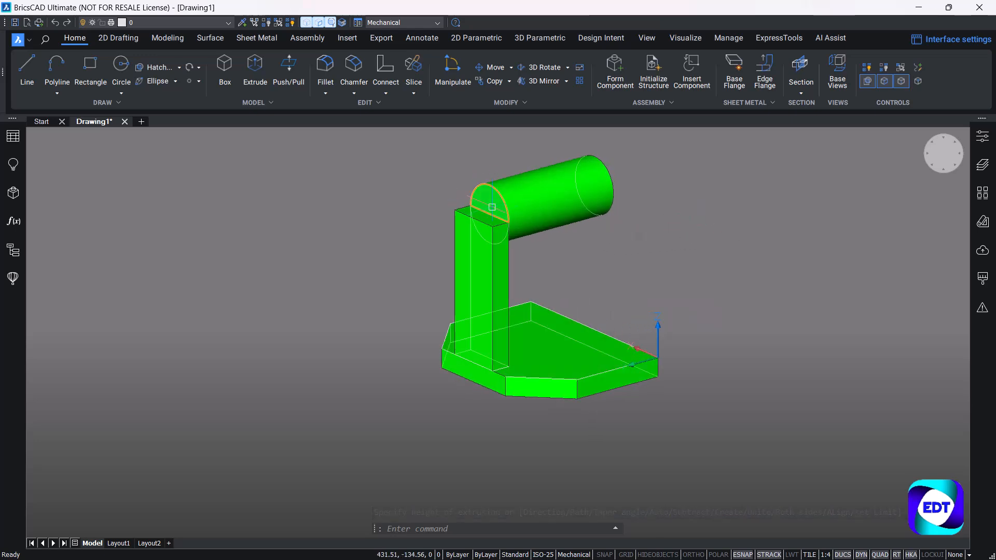
scroll(493, 197, up, 4)
mouse_move(515, 203)
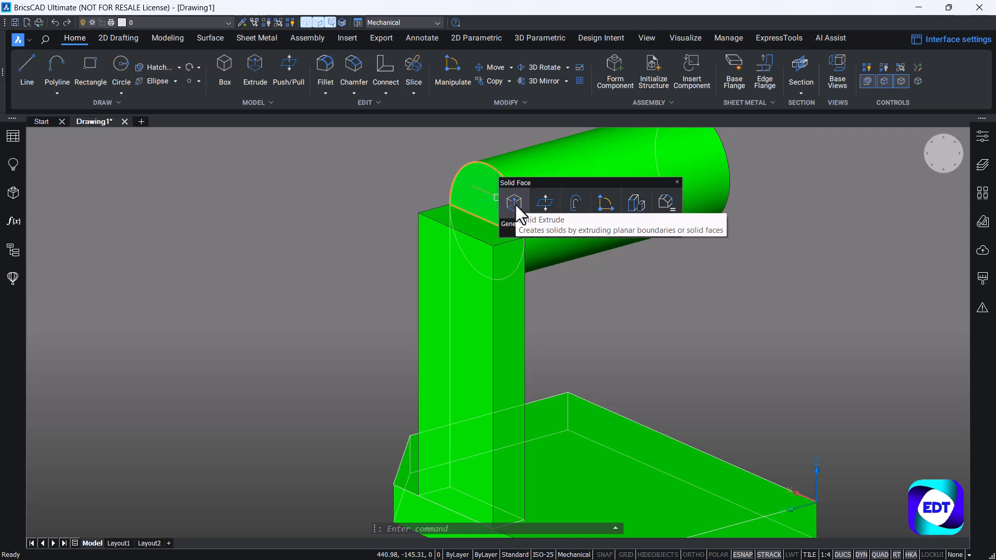
click(516, 205)
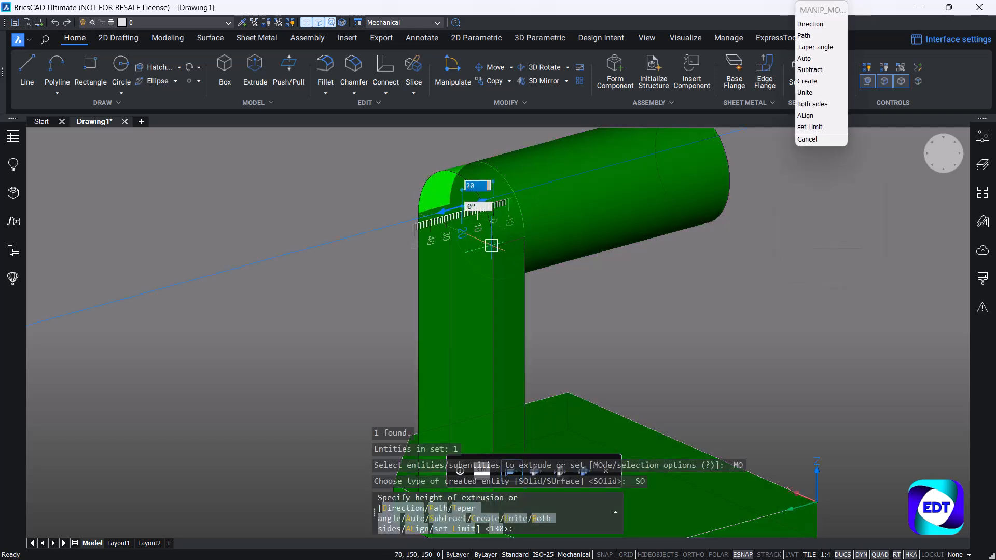
scroll(491, 247, up, 5)
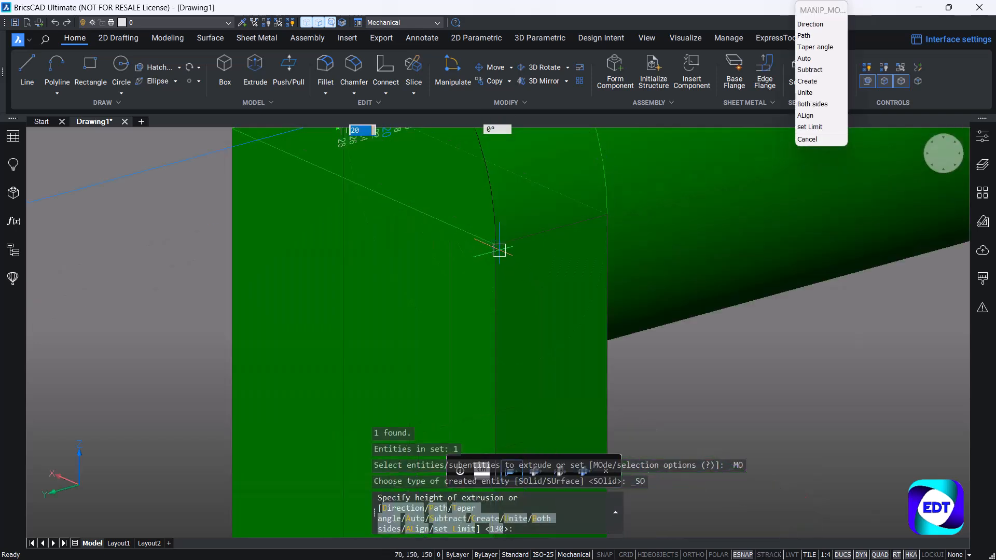
click(497, 246)
scroll(498, 246, down, 8)
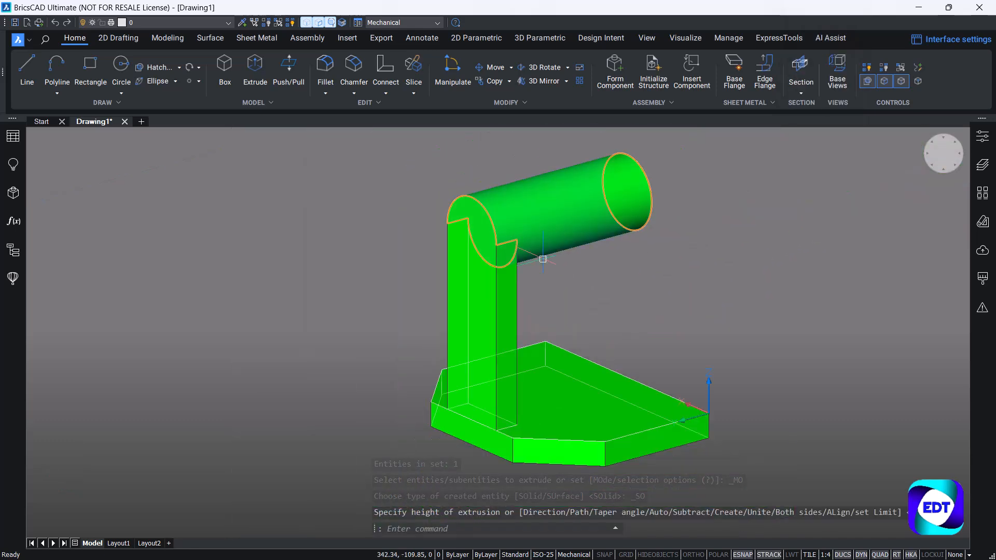
shift+middle_drag(655, 300, 408, 295)
middle_drag(636, 266, 595, 274)
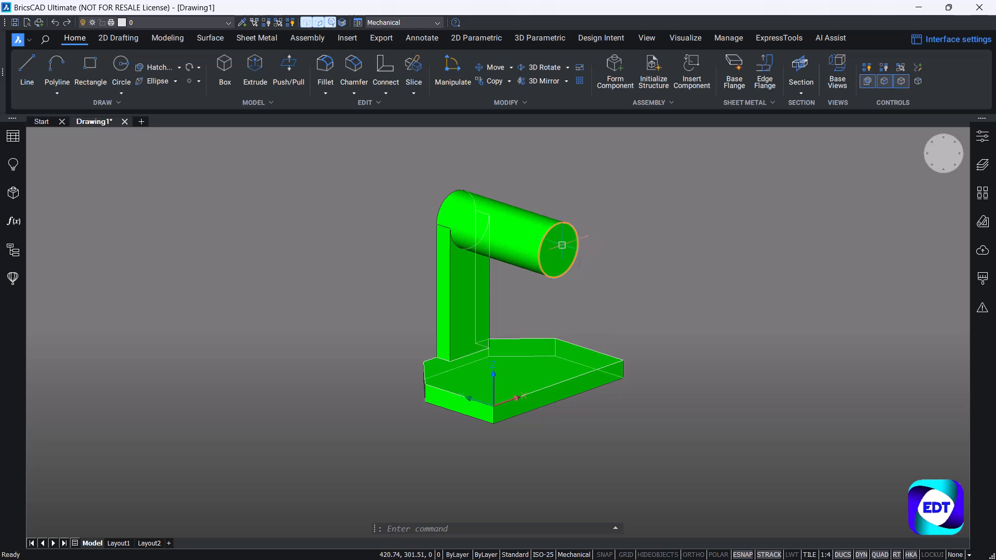
mouse_move(561, 244)
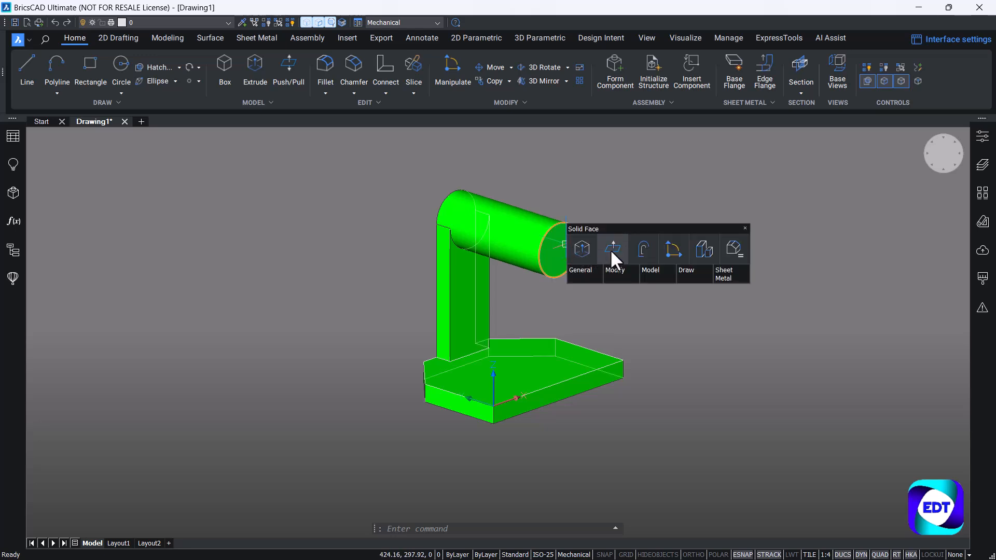
click(610, 249)
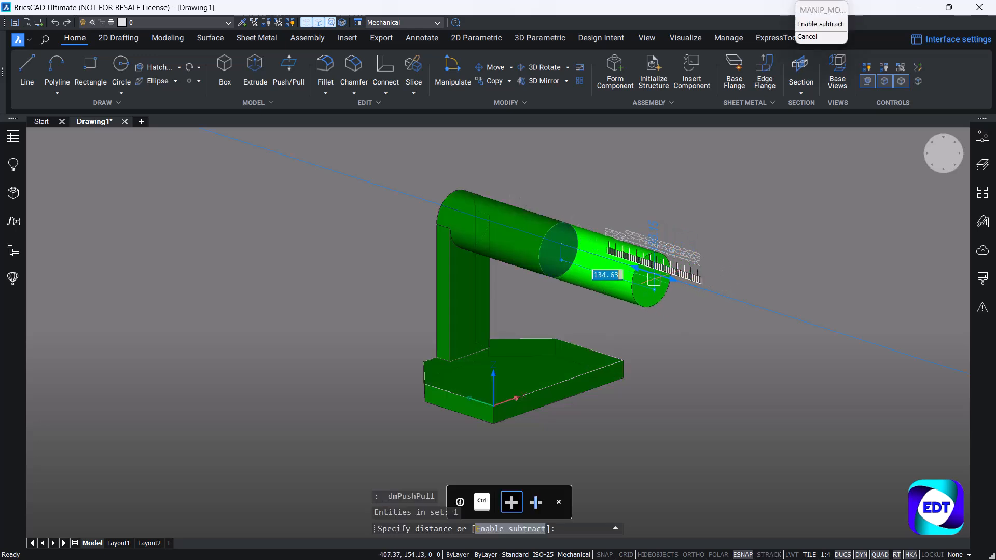
key(Escape)
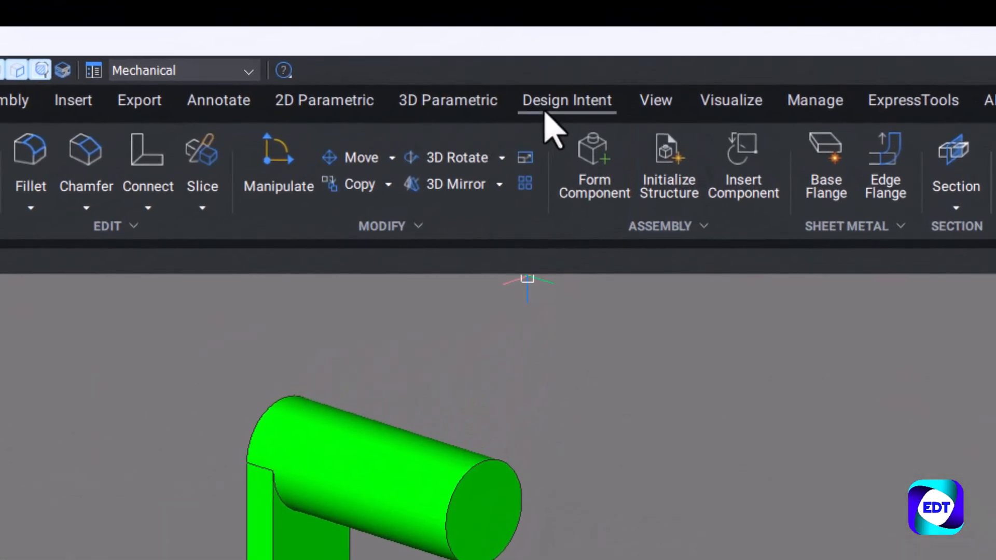
Turn on the Coincident planes design intent and try Push/Pull on the cylinder's front end face
click(577, 73)
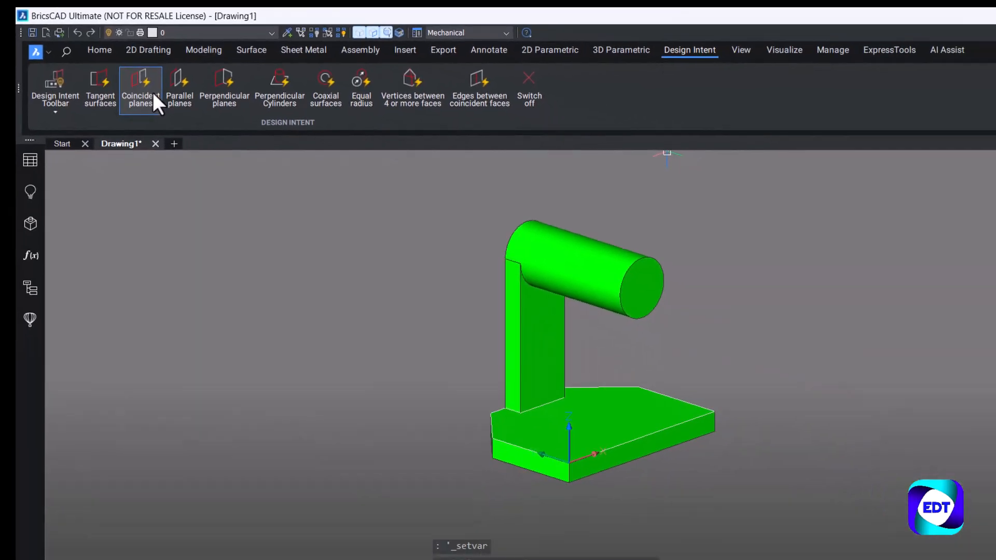
click(315, 189)
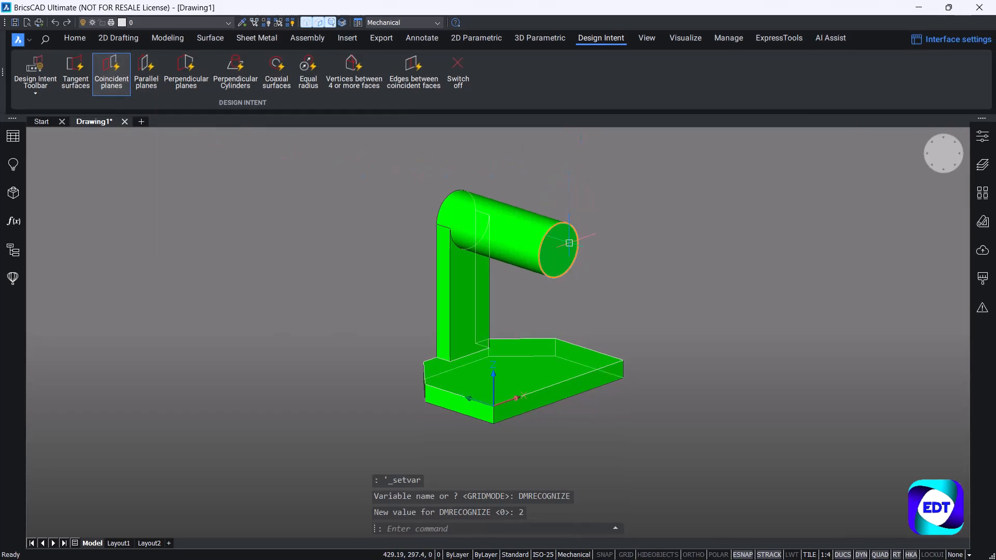
drag(587, 249, 598, 256)
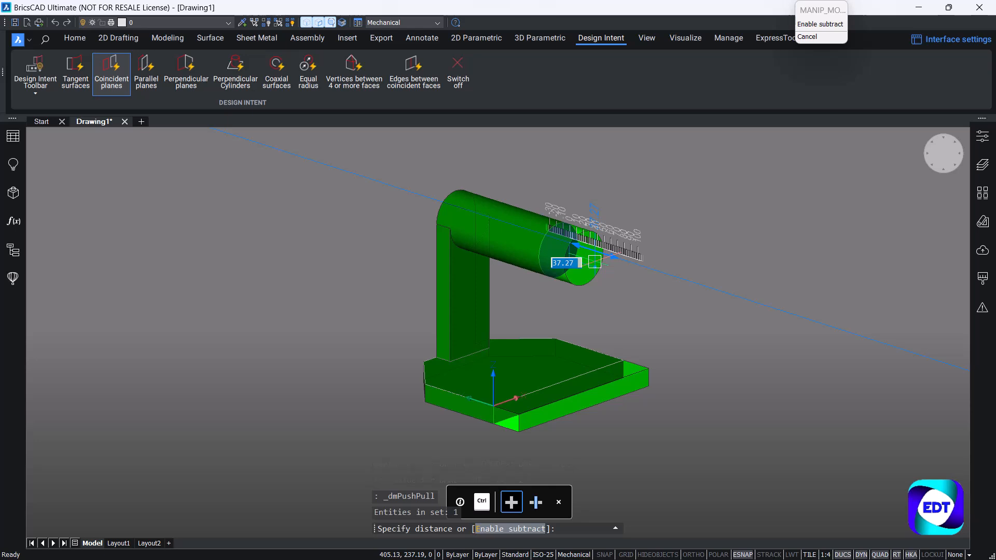
key(Escape)
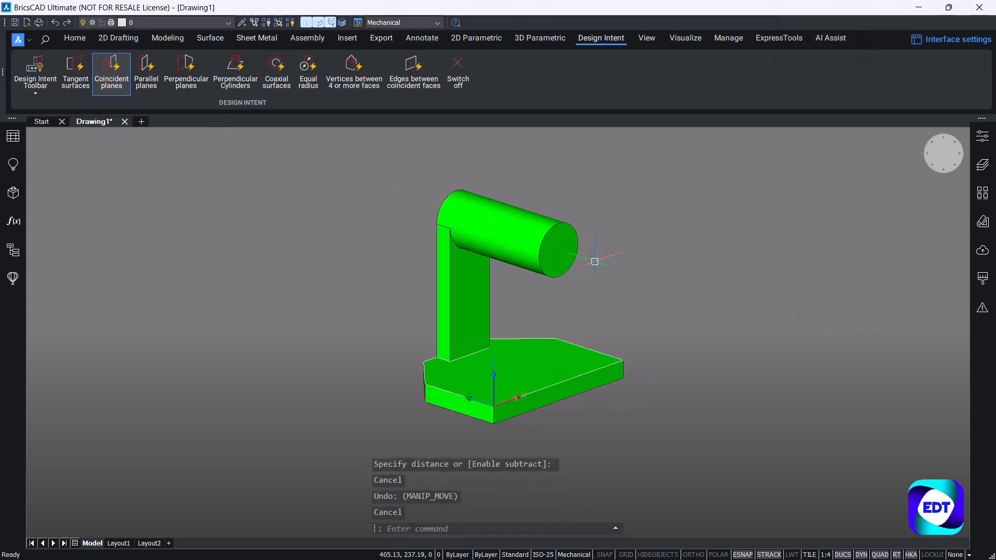
click(70, 35)
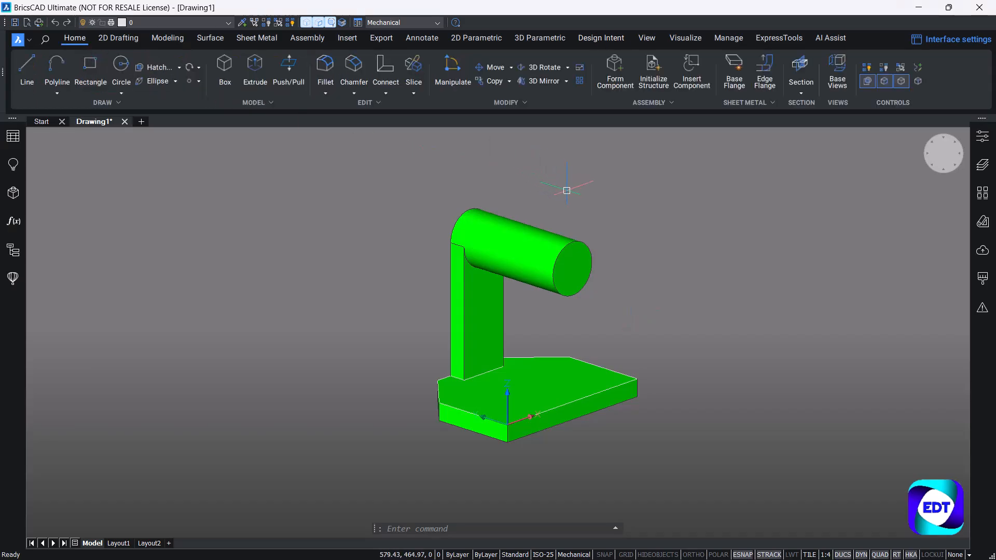
Offset the edge of the cylinder's front end face 10 mm inward to create a concentric circle
scroll(609, 275, up, 2)
mouse_move(567, 264)
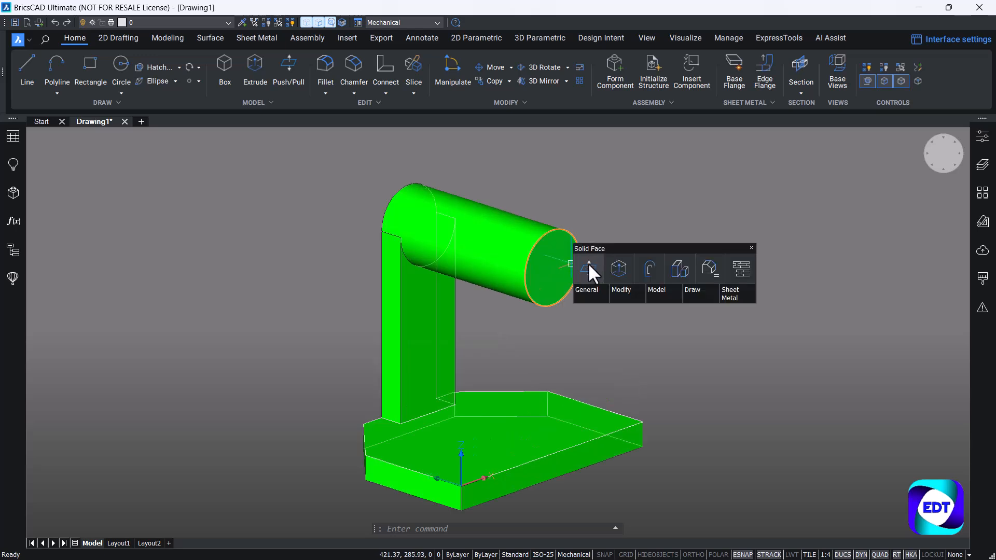
mouse_move(589, 291)
mouse_move(620, 290)
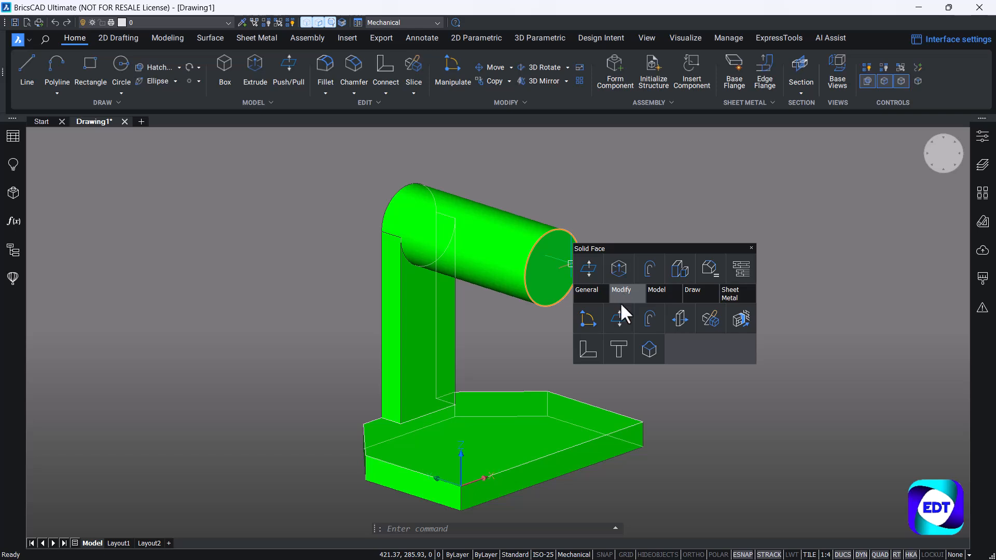
click(650, 319)
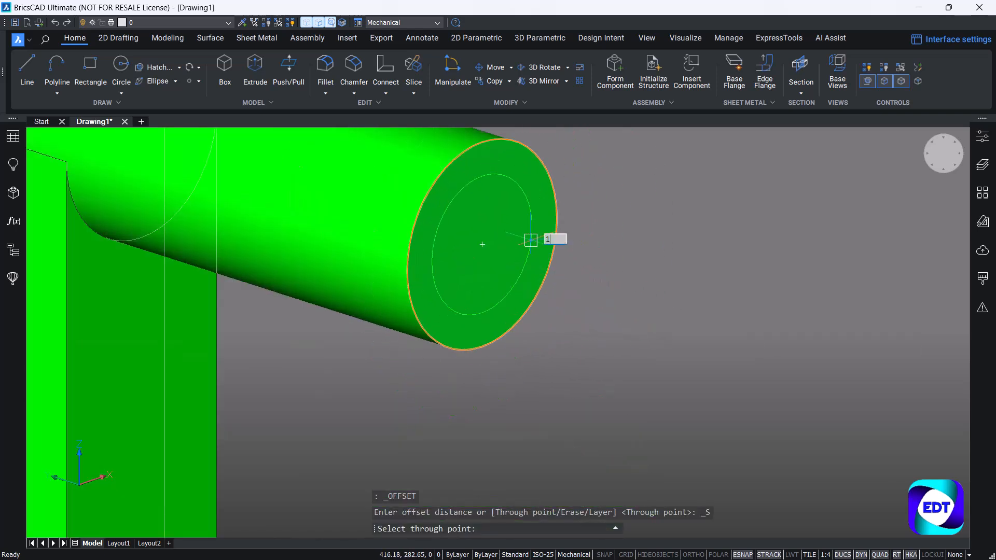
text(1)
key(Return)
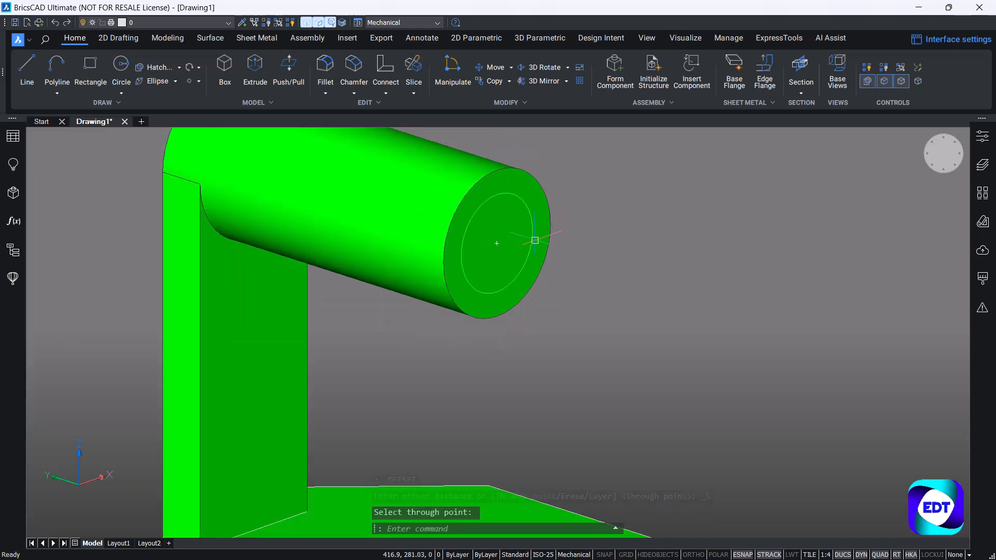
Extrude the inner circular area backward past the upright's back face to cut a through hole along the cylinder
mouse_move(541, 246)
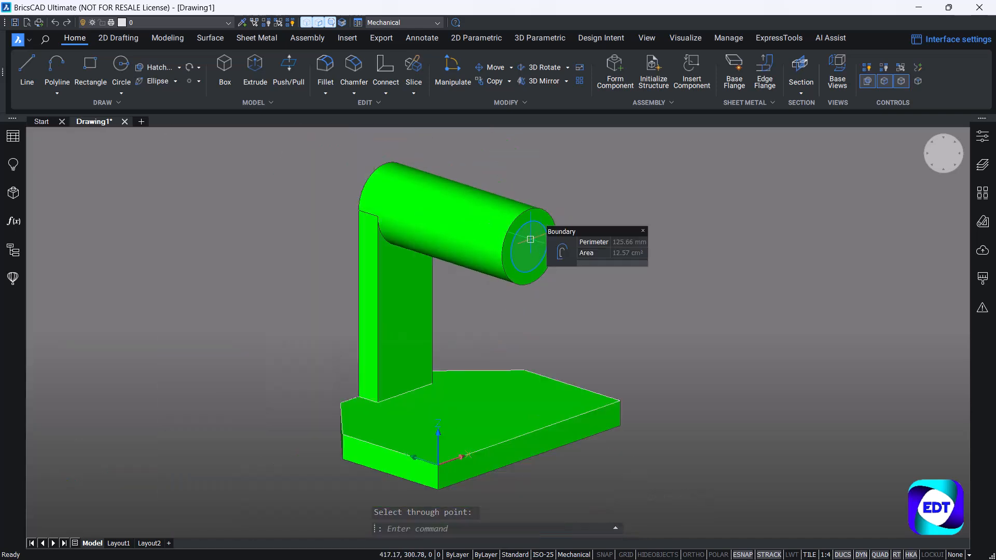
scroll(530, 239, up, 4)
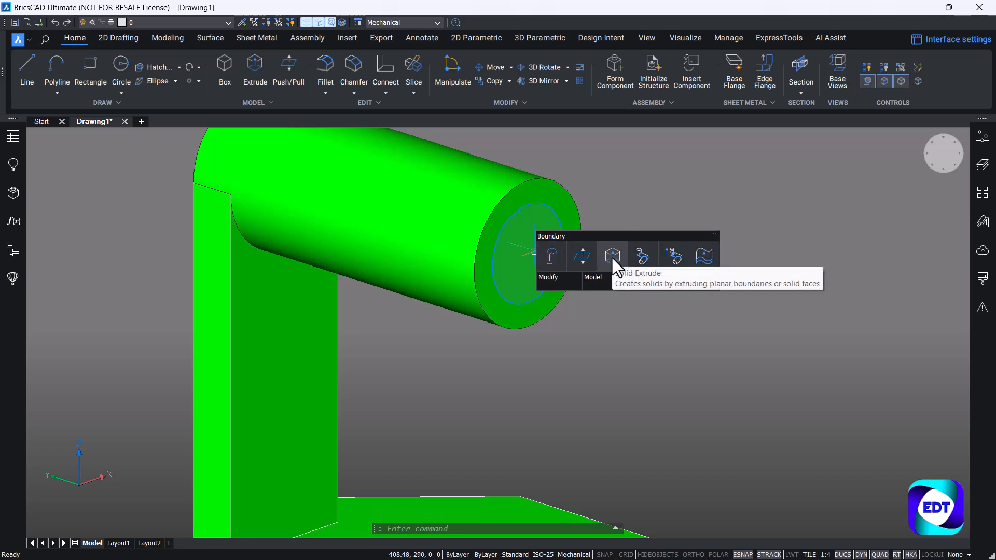
click(612, 256)
scroll(587, 259, down, 3)
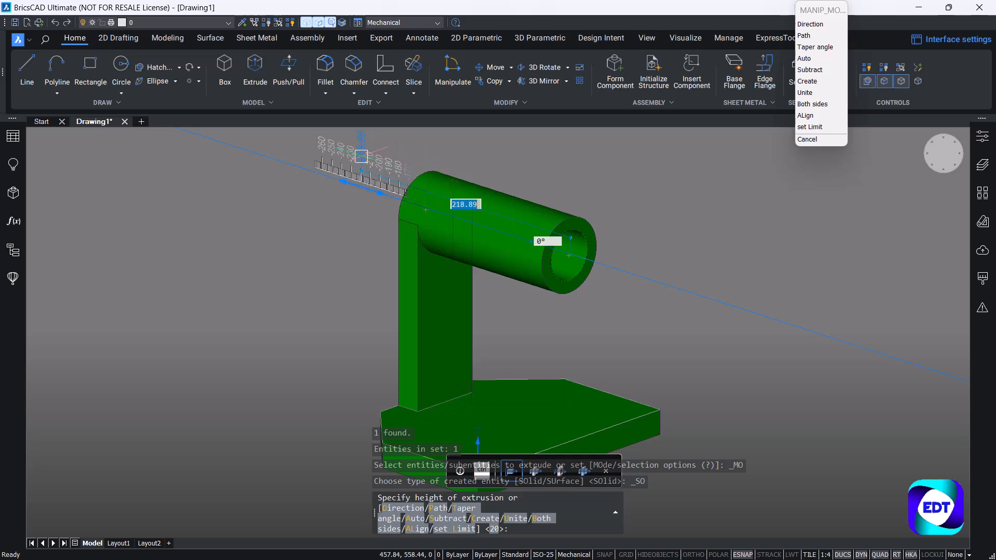
key(Escape)
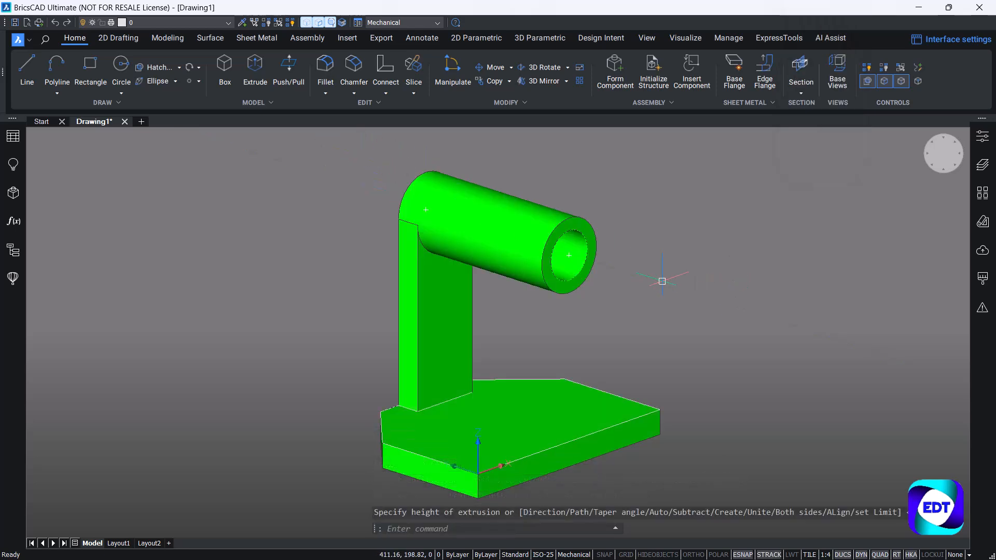
Fillet the vertical edges at both ends of the base plate's 200 mm front side
middle_drag(662, 281, 680, 255)
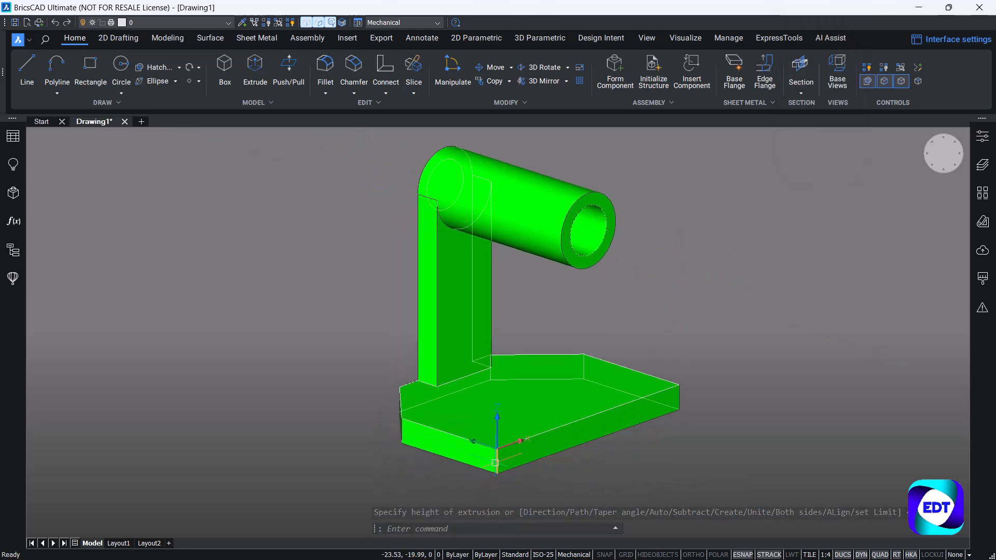
scroll(483, 488, up, 4)
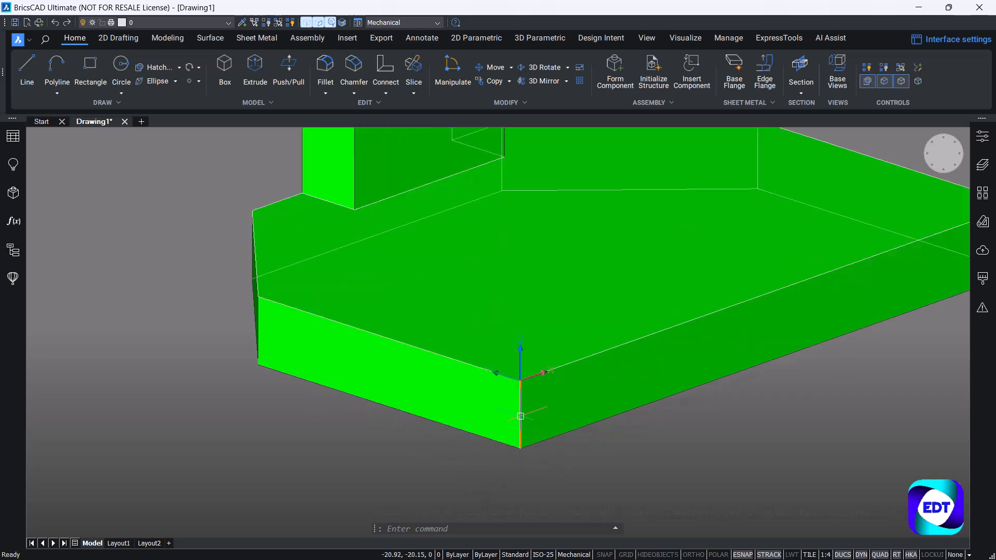
scroll(690, 278, down, 4)
scroll(708, 349, up, 3)
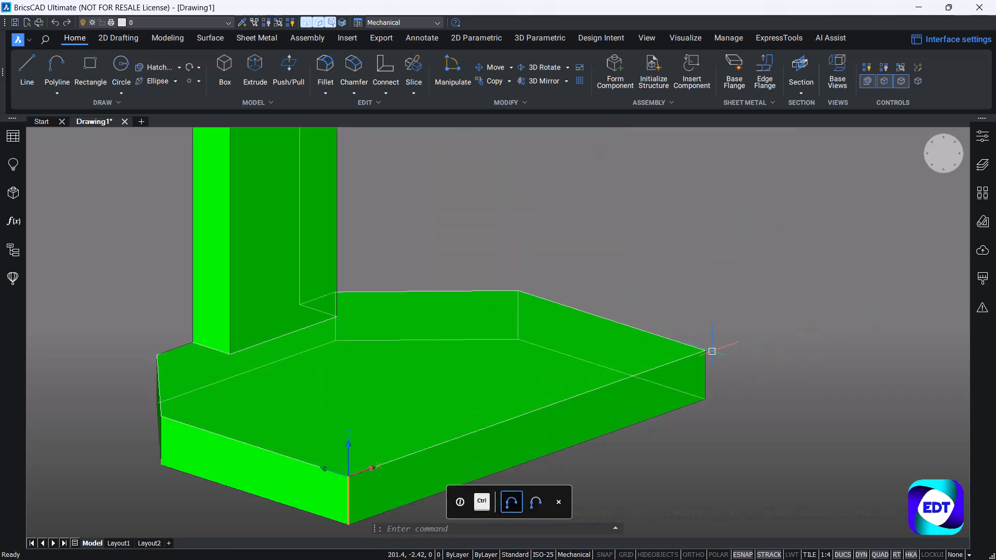
mouse_move(709, 366)
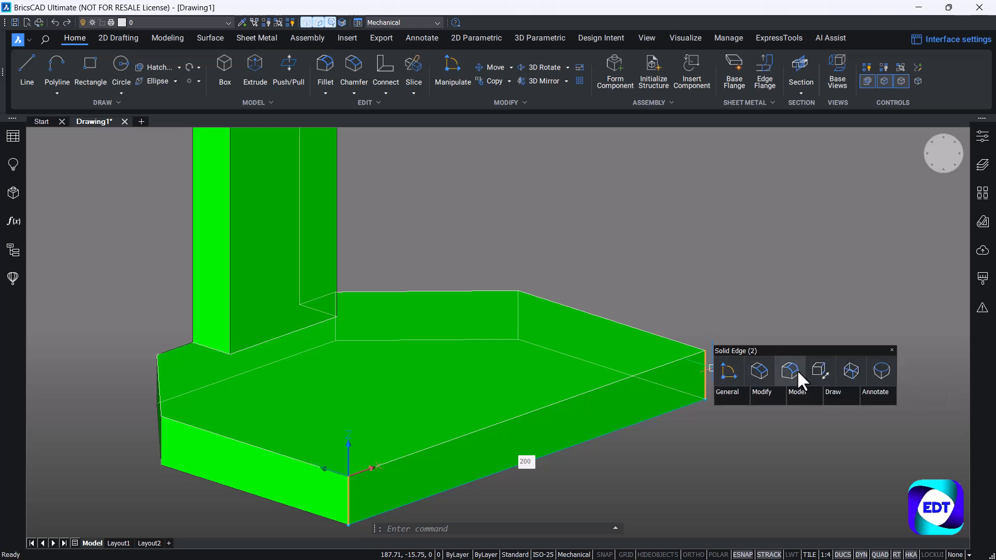
click(797, 370)
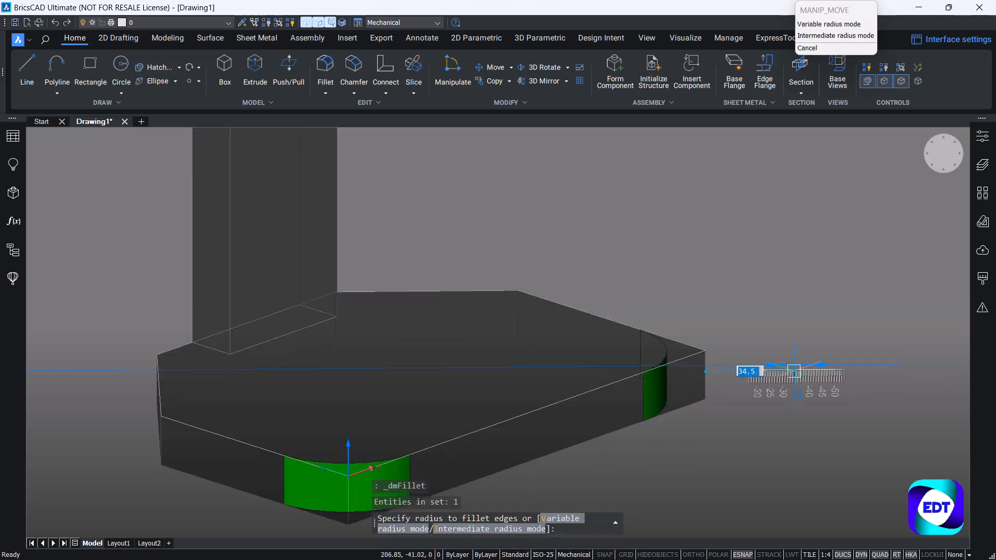
click(792, 369)
scroll(739, 338, down, 4)
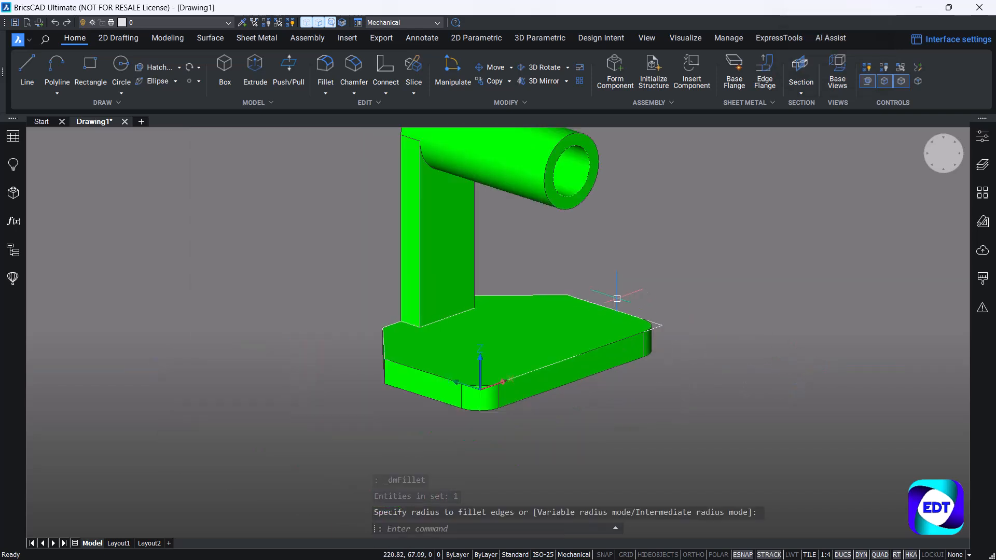
Delete the leftover outline polyline around the top face of the base plate
click(666, 324)
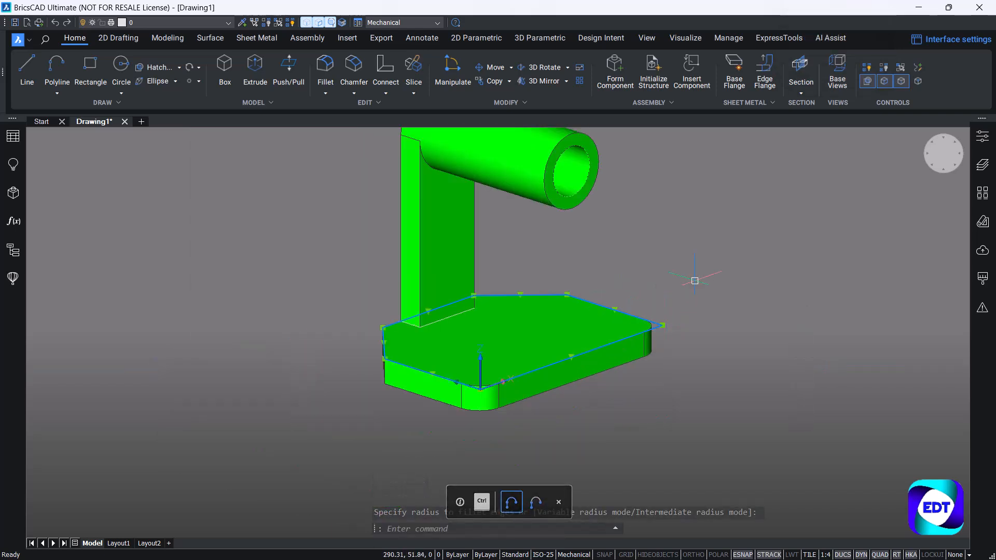
key(Delete)
scroll(652, 347, down, 2)
shift+middle_drag(613, 341, 568, 337)
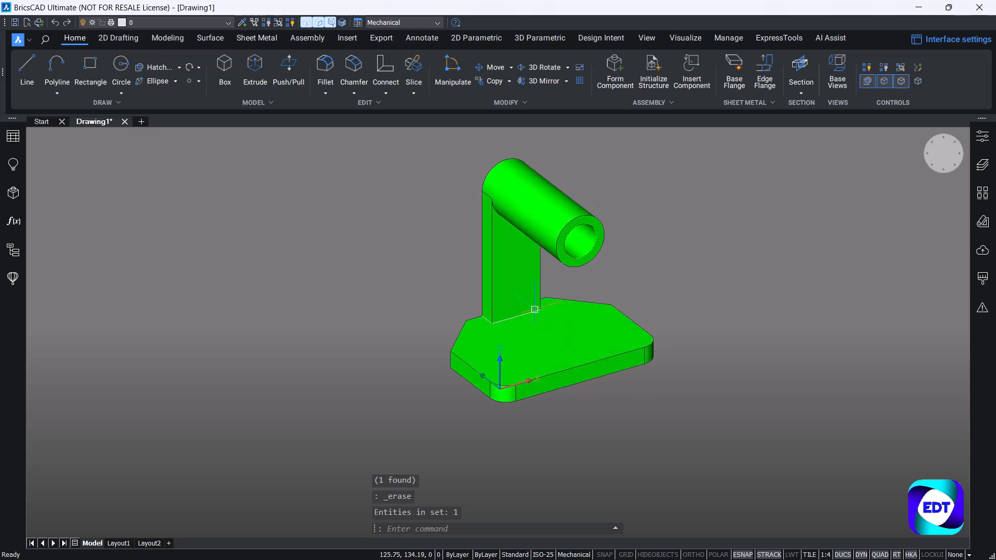
middle_drag(534, 309, 574, 360)
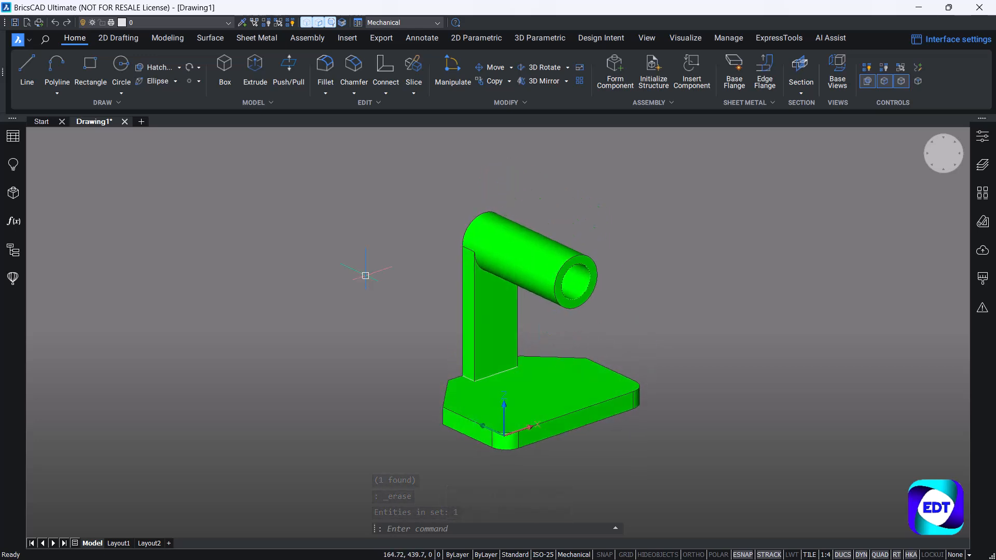
Hide the drawing's remaining Polyline and Circle entities so that only the 3D solid is displayed
click(22, 194)
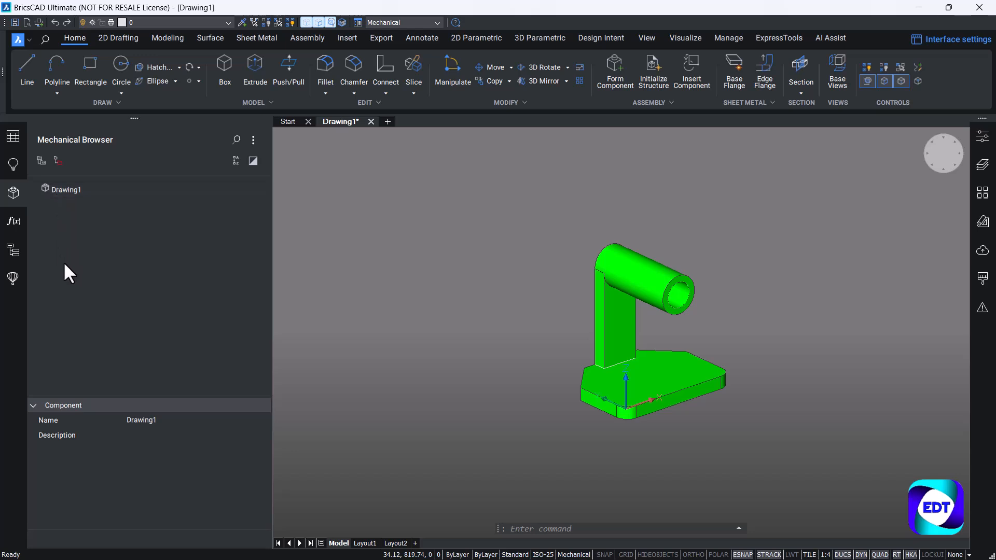
click(17, 192)
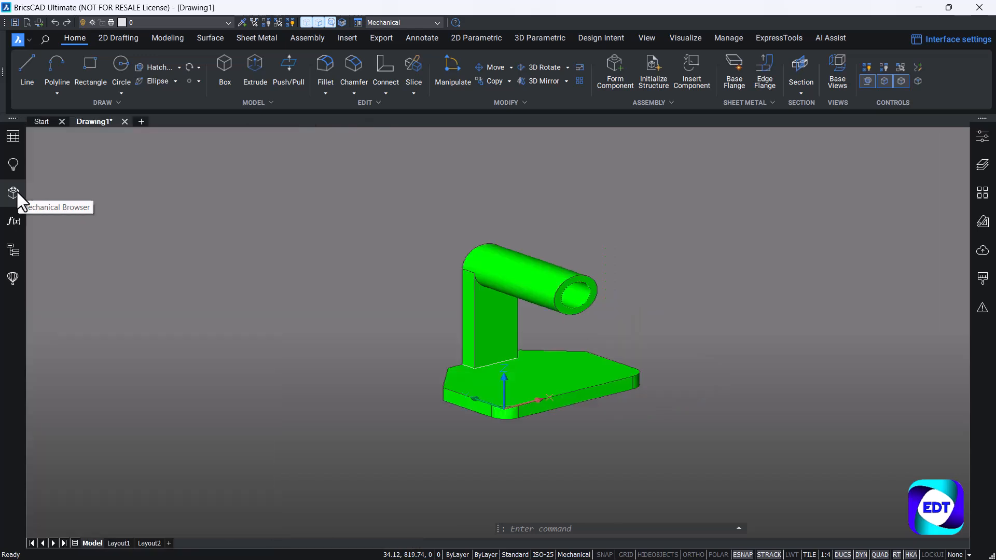
click(14, 247)
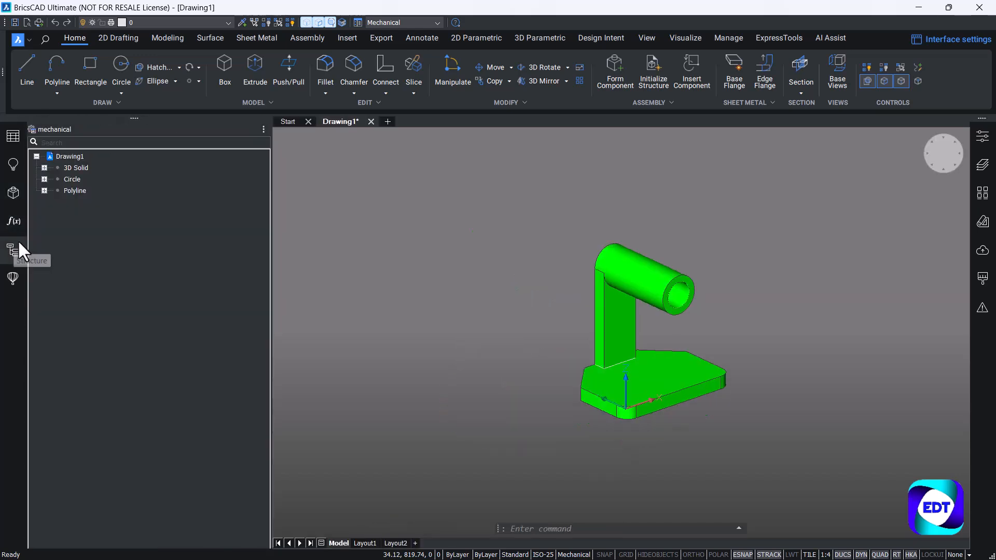
click(67, 170)
click(68, 188)
right_click(63, 190)
click(79, 215)
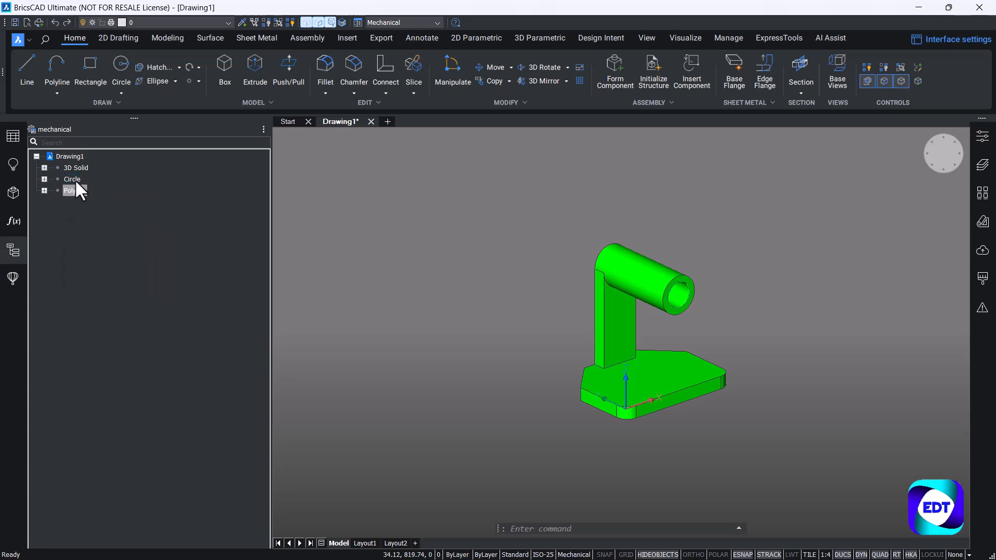
right_click(73, 178)
click(86, 202)
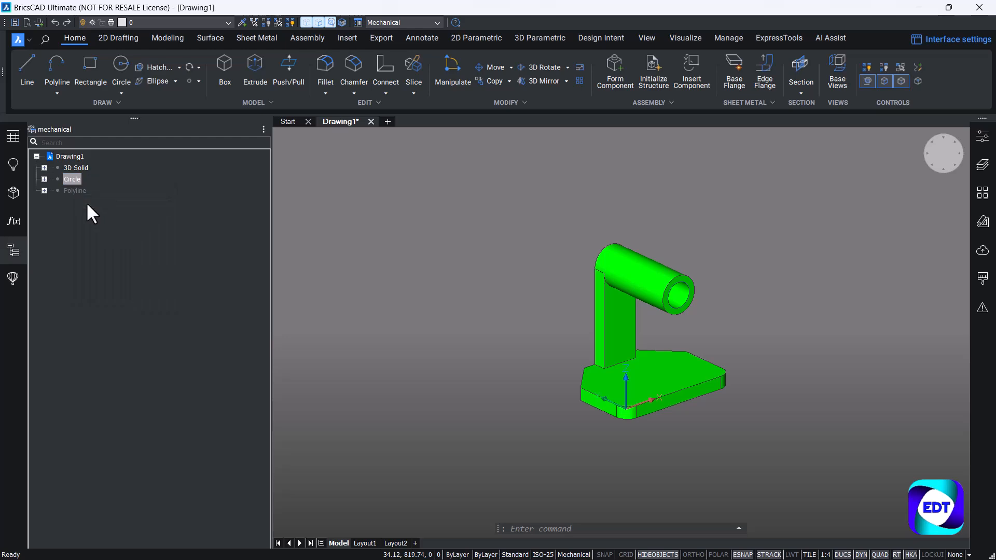
click(12, 249)
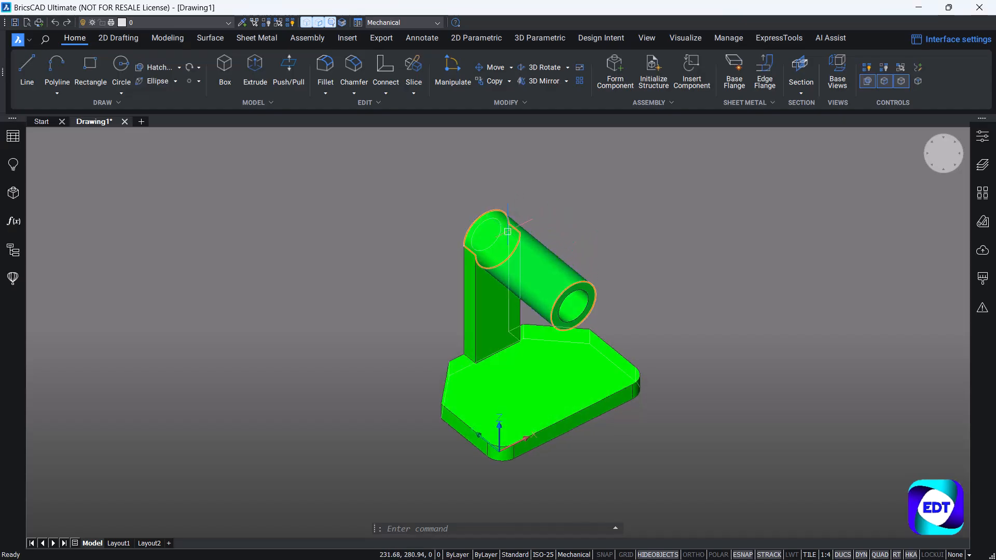
Draw a center-radius circle of radius 10 mm on the base plate's top face, concentric with the filleted corner near the origin
click(125, 93)
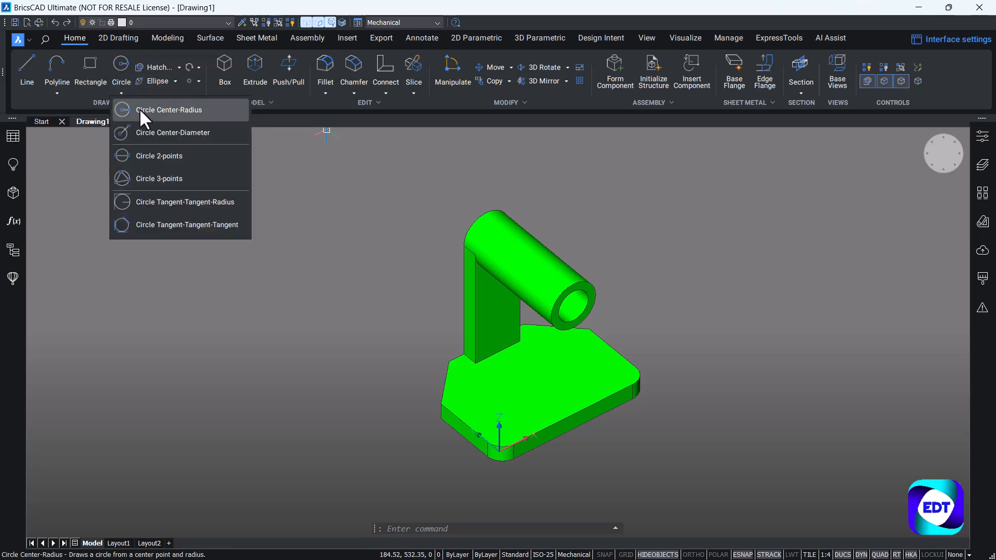
click(139, 107)
scroll(474, 423, up, 5)
middle_drag(474, 422, 499, 315)
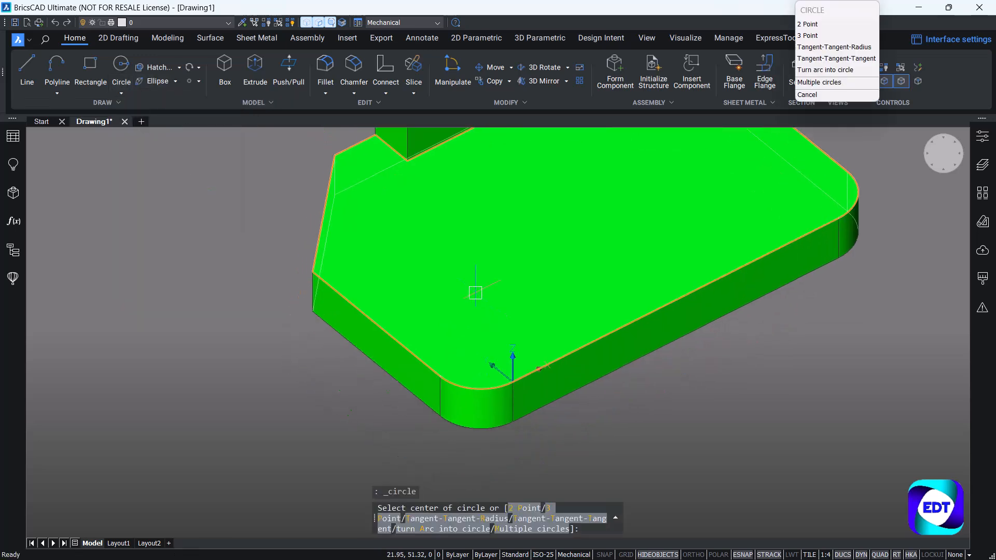
scroll(475, 295, up, 2)
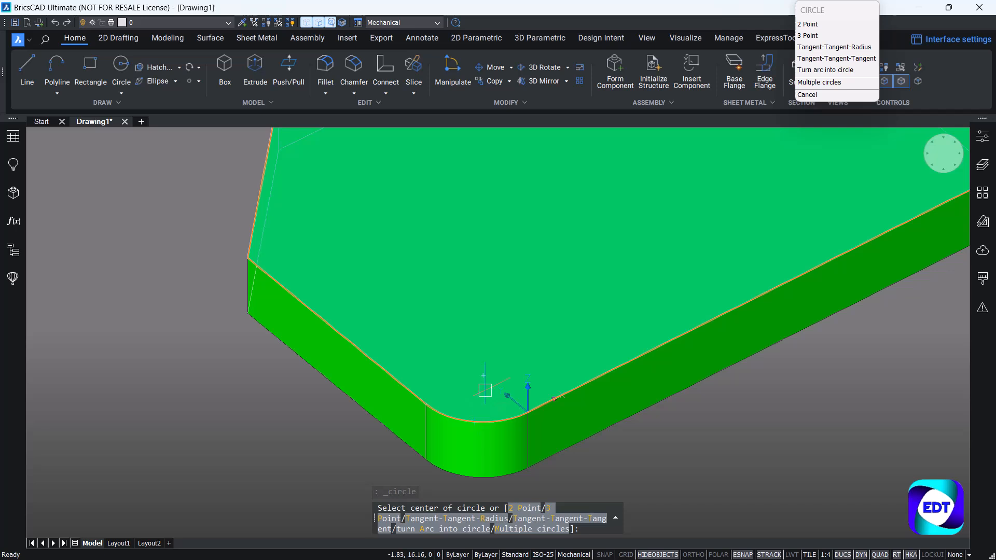
click(485, 375)
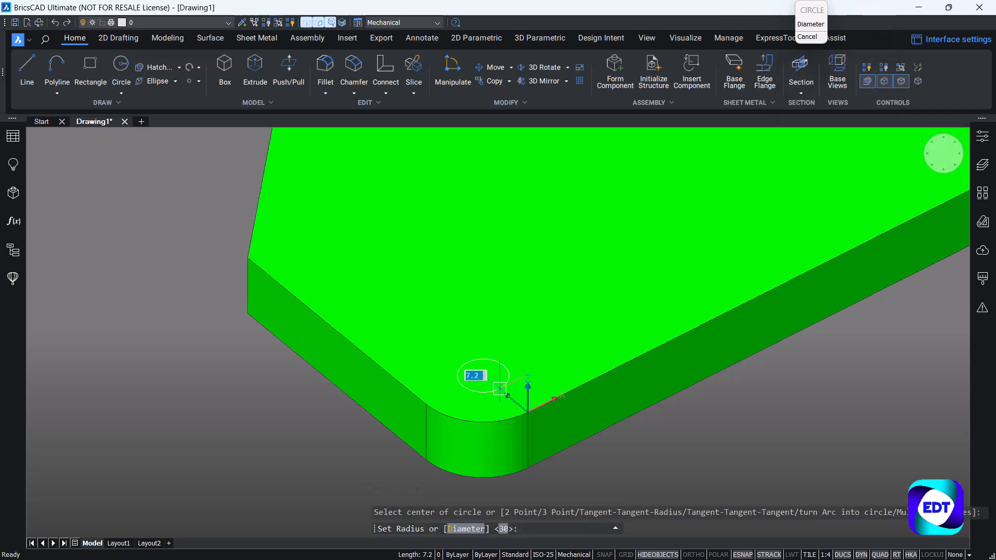
text(10)
key(Return)
Draw a second circle of radius 10 mm concentric with the other filleted front corner of the base plate
scroll(538, 292, down, 3)
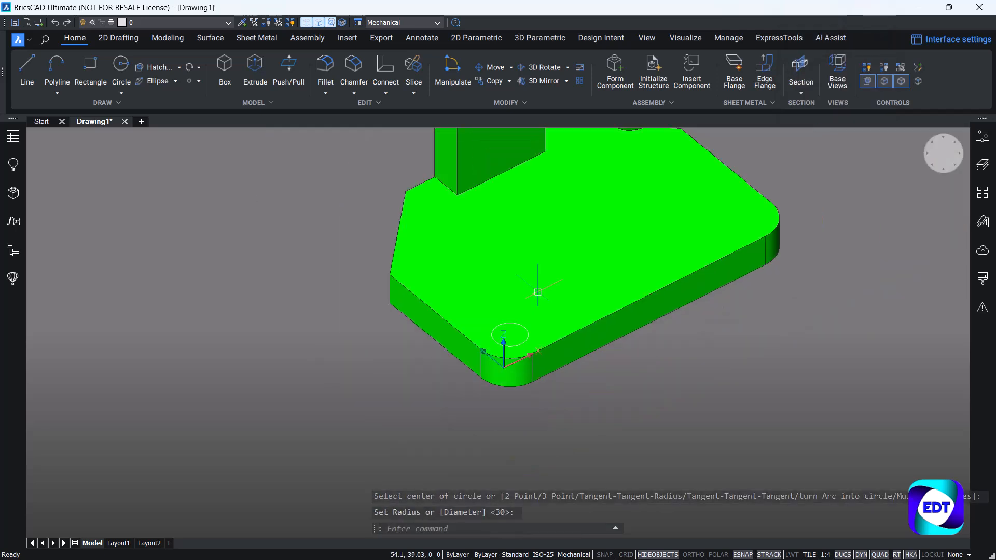
scroll(769, 234, up, 5)
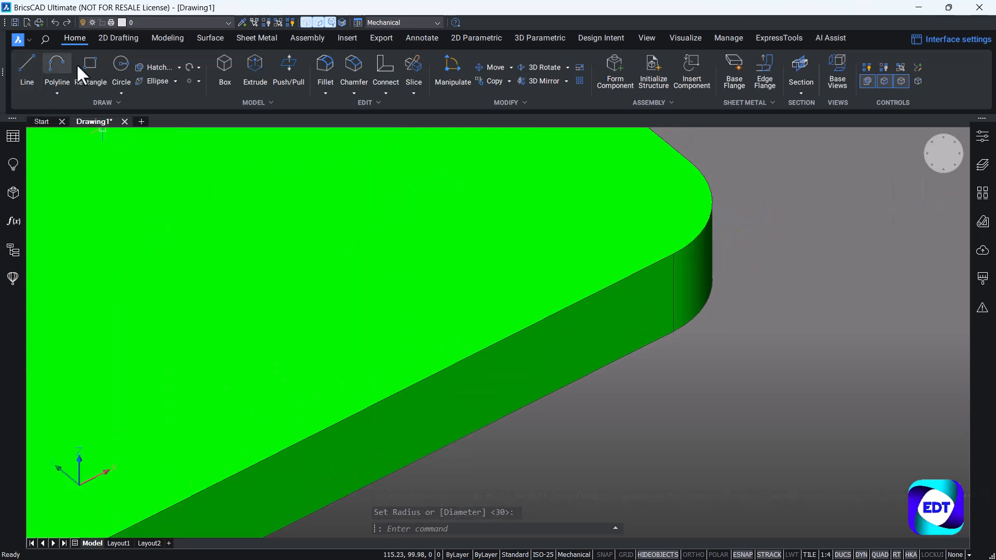
click(121, 66)
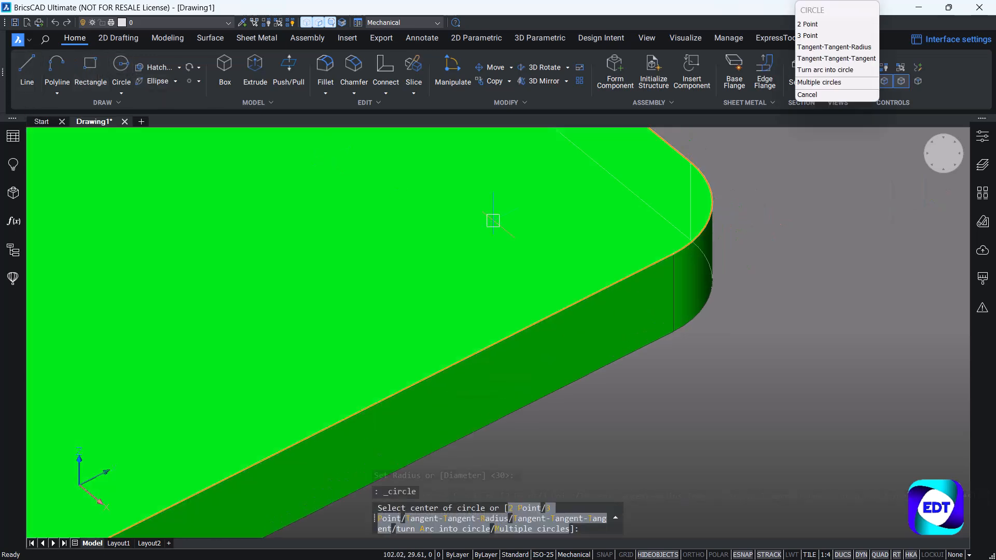
click(610, 201)
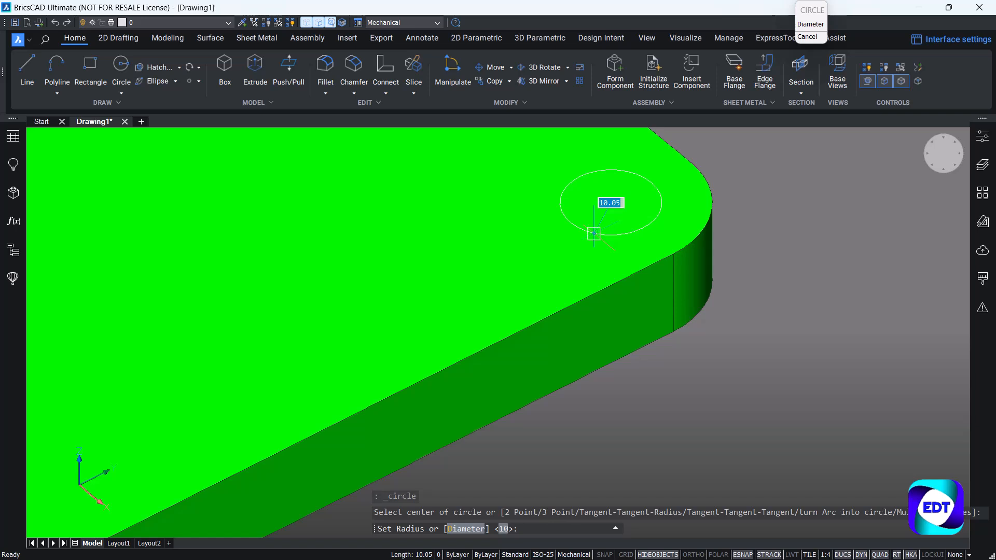
key(Return)
Extrude both circular areas downward past the base plate's underside to cut two through holes
mouse_move(591, 204)
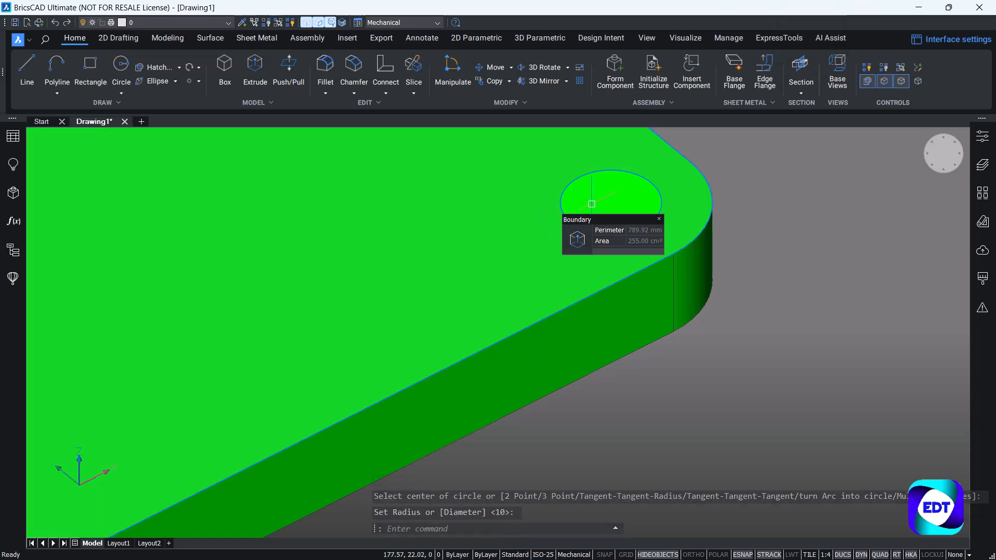
scroll(631, 192, down, 3)
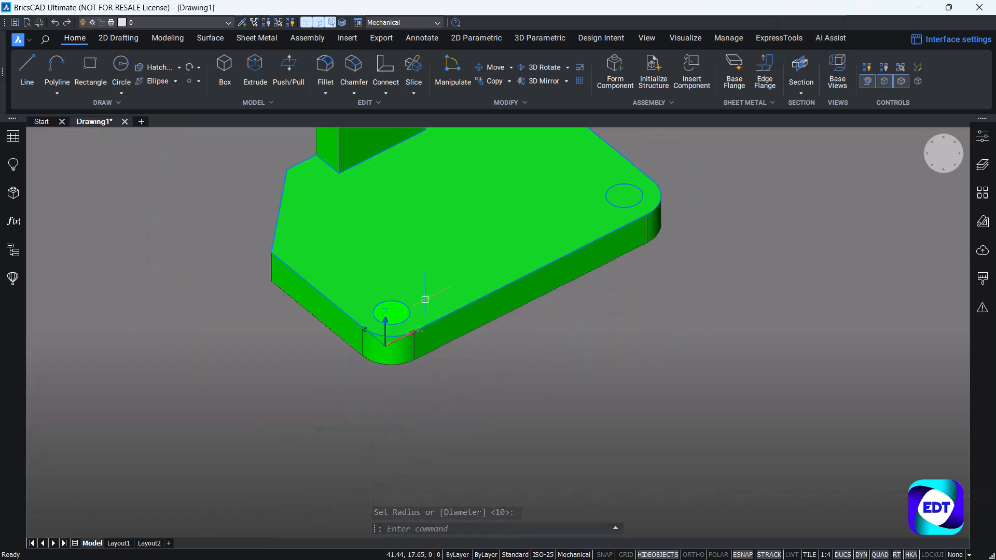
scroll(425, 299, up, 2)
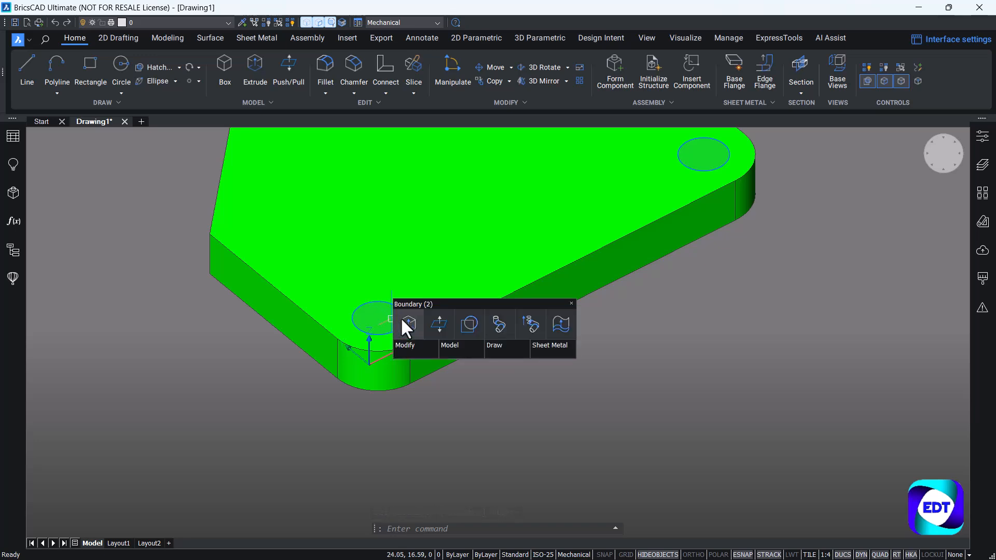
click(402, 319)
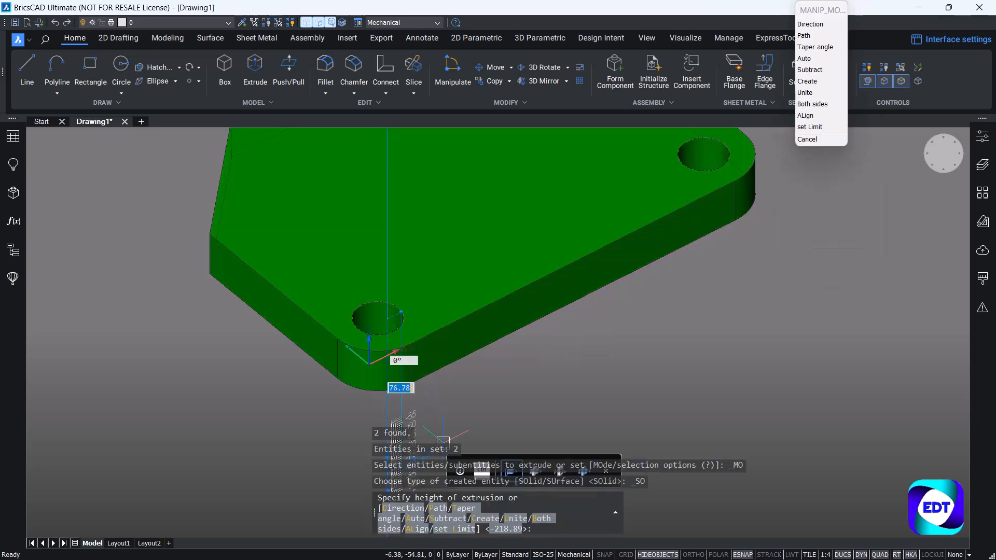
click(537, 384)
scroll(536, 385, down, 3)
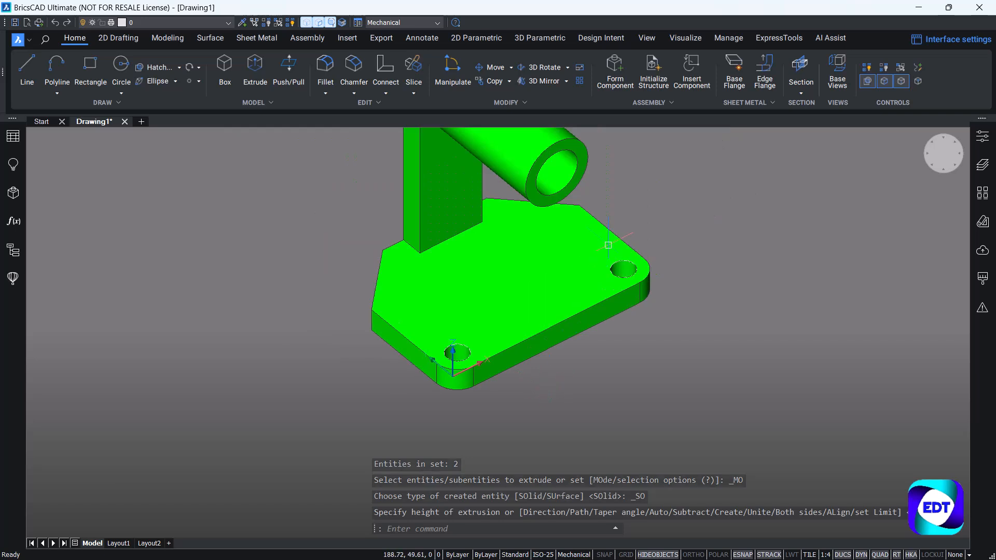
Hide all Circle entities, including the two construction circles at the base plate's corner holes
scroll(608, 245, up, 2)
click(11, 249)
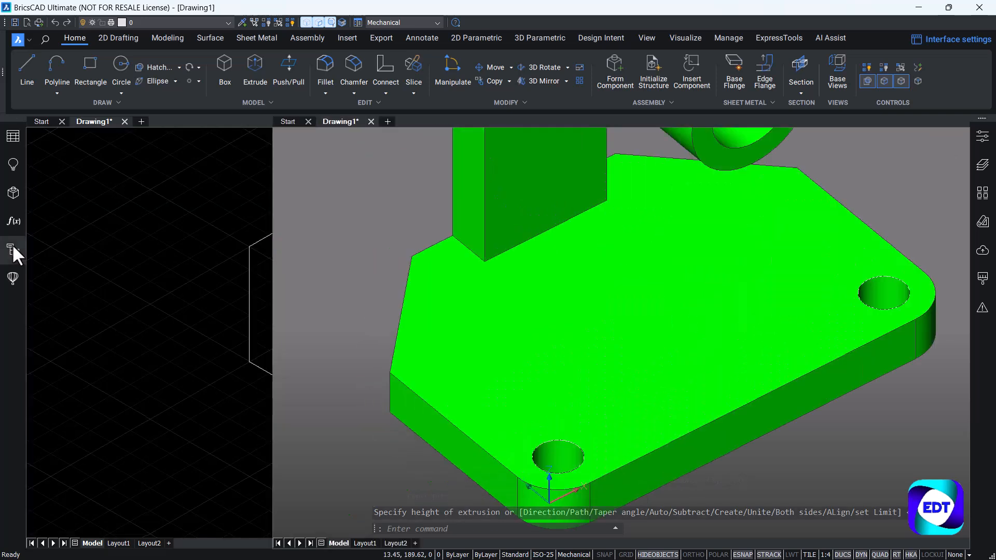
right_click(74, 179)
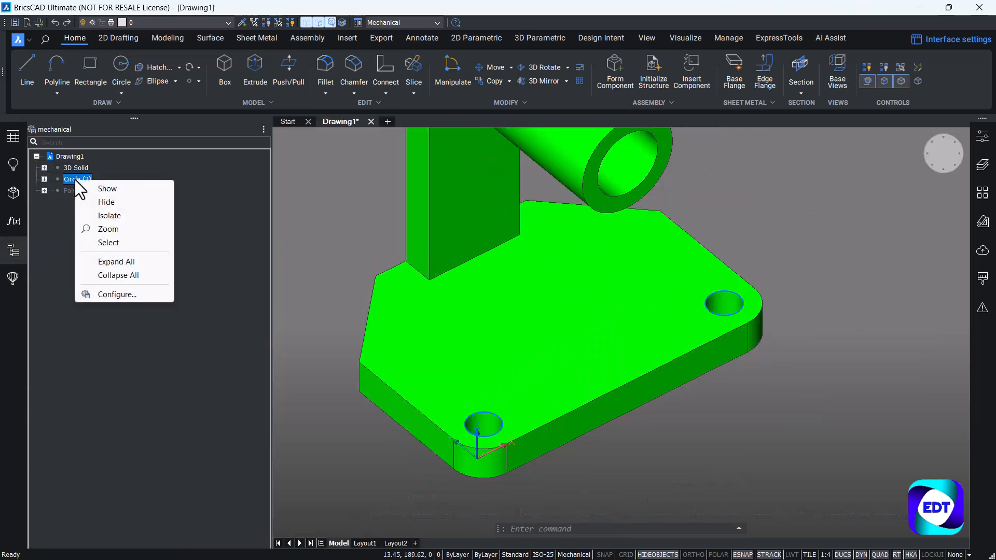
click(92, 204)
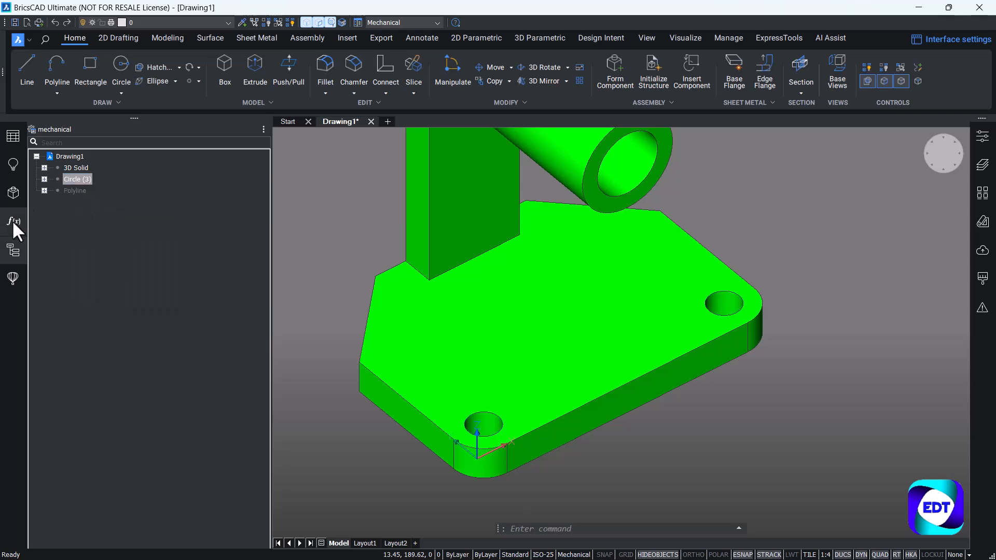
click(13, 249)
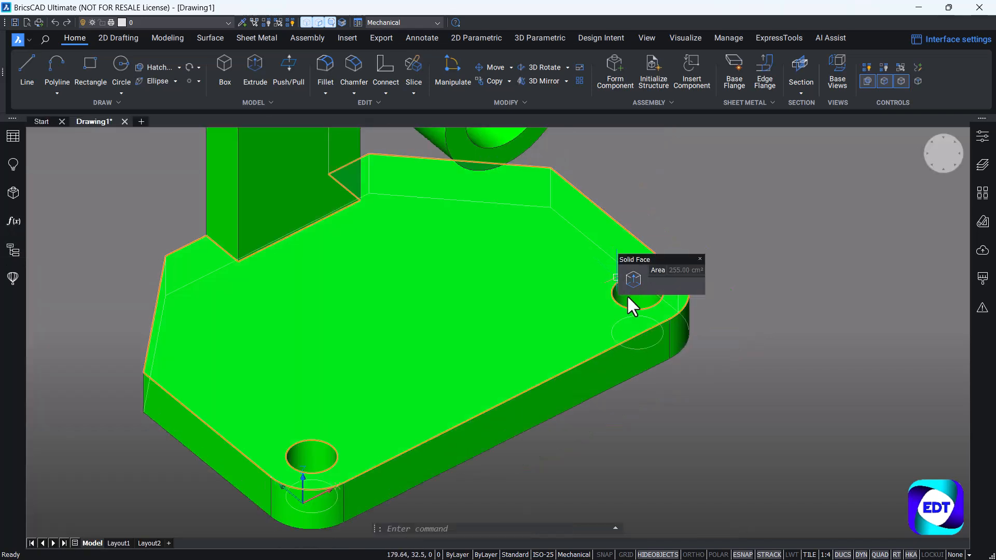
Chamfer the top edges of both corner holes in the base plate
scroll(634, 301, down, 2)
scroll(670, 306, up, 2)
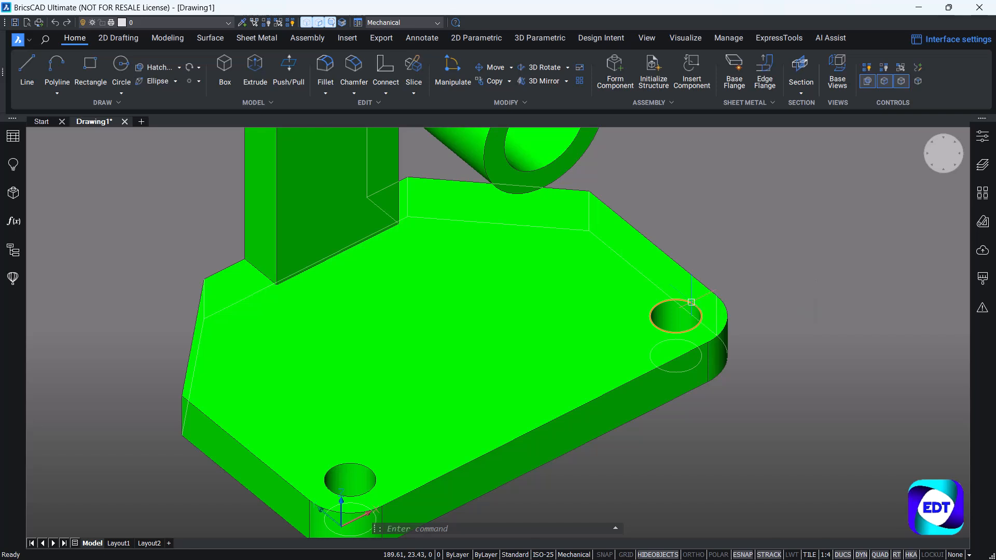
click(691, 302)
click(363, 466)
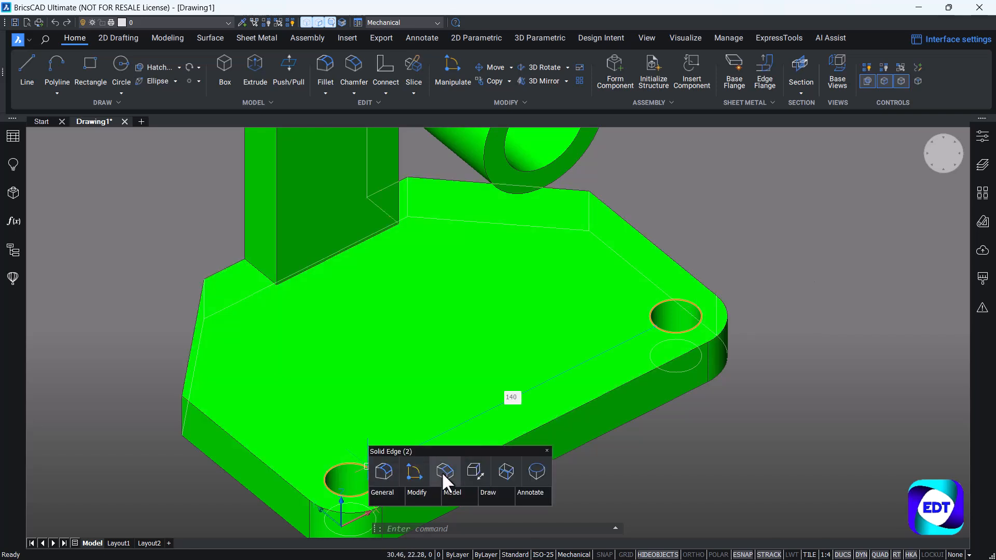
click(444, 473)
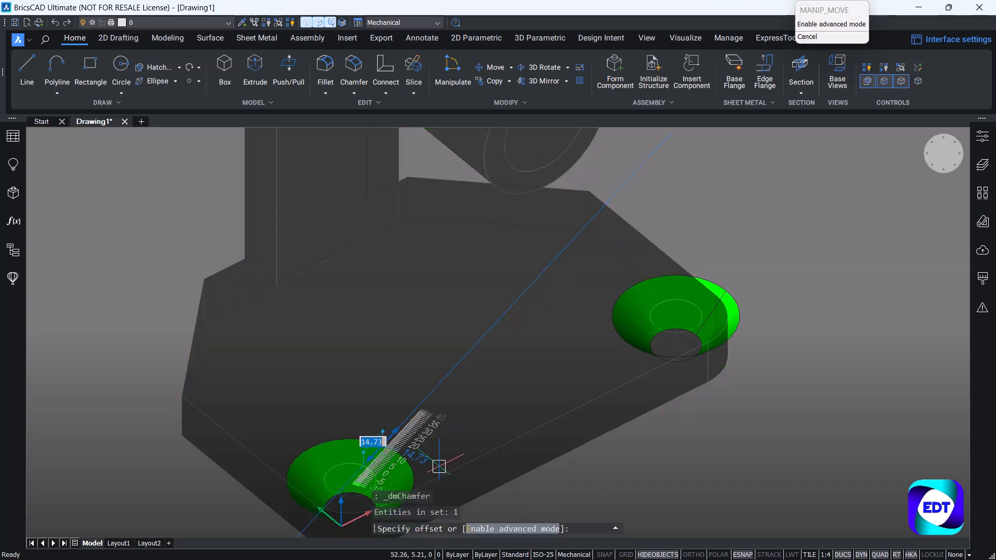
key(Return)
scroll(475, 307, down, 3)
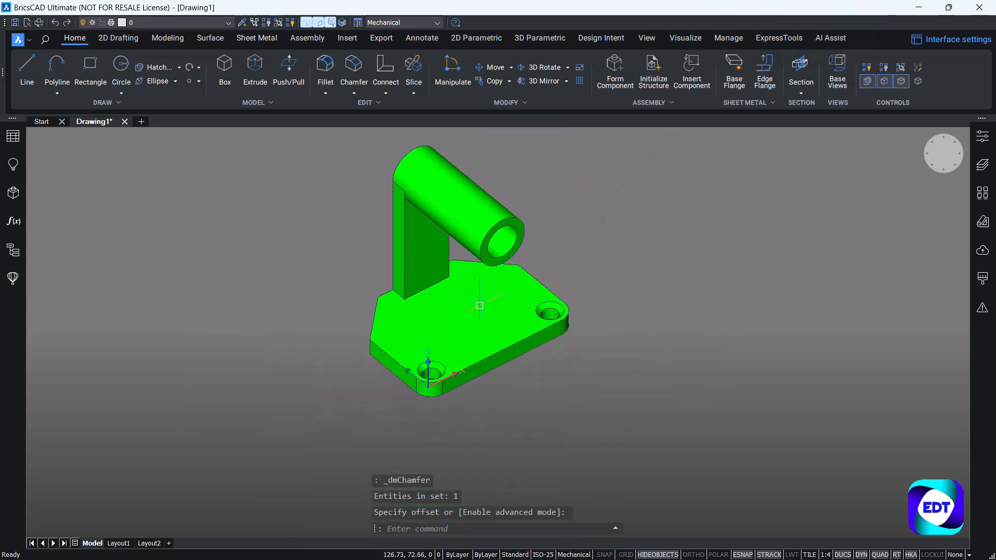
Draw a 20 by 50 mm rectangle on the base plate's top face in front of the upright
scroll(414, 235, up, 2)
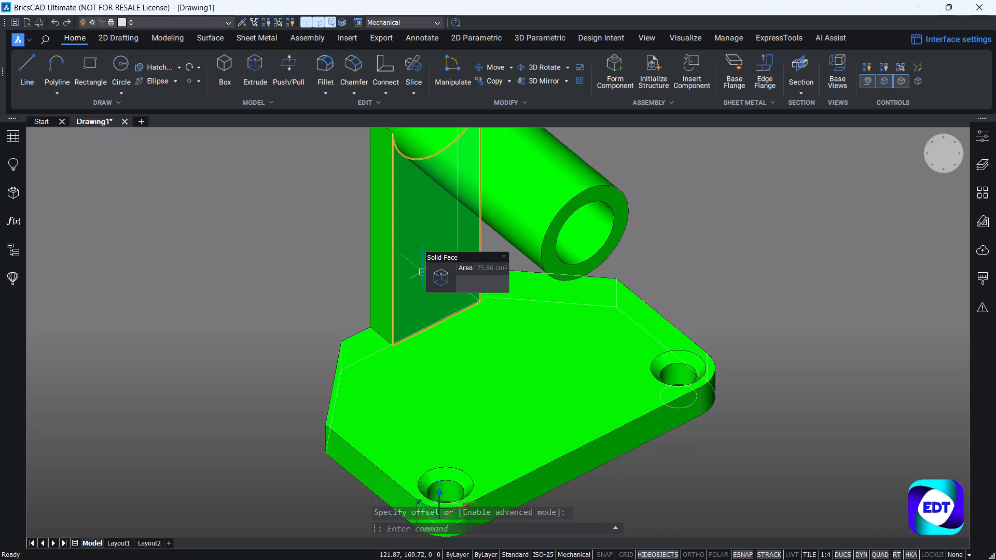
scroll(364, 254, down, 2)
scroll(309, 260, up, 1)
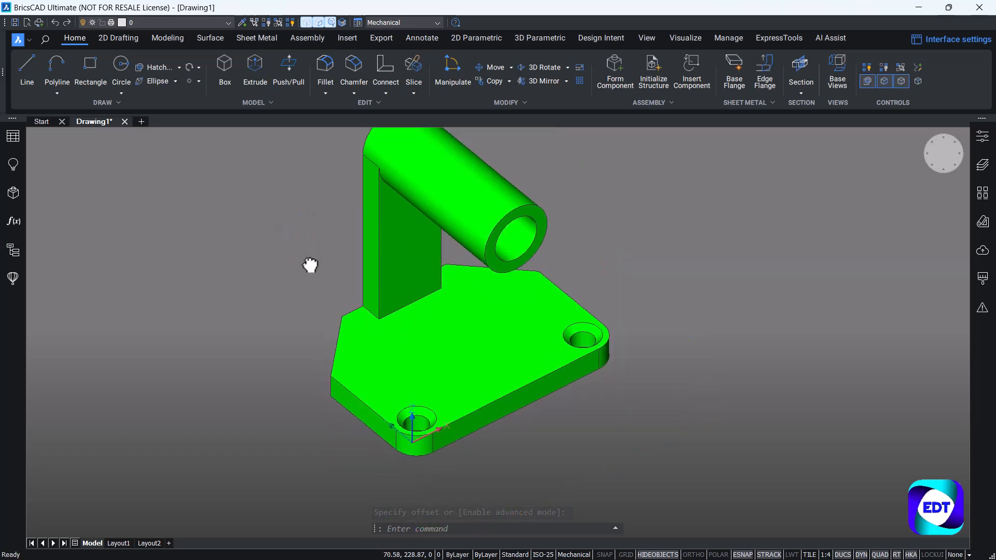
click(91, 66)
scroll(425, 338, up, 2)
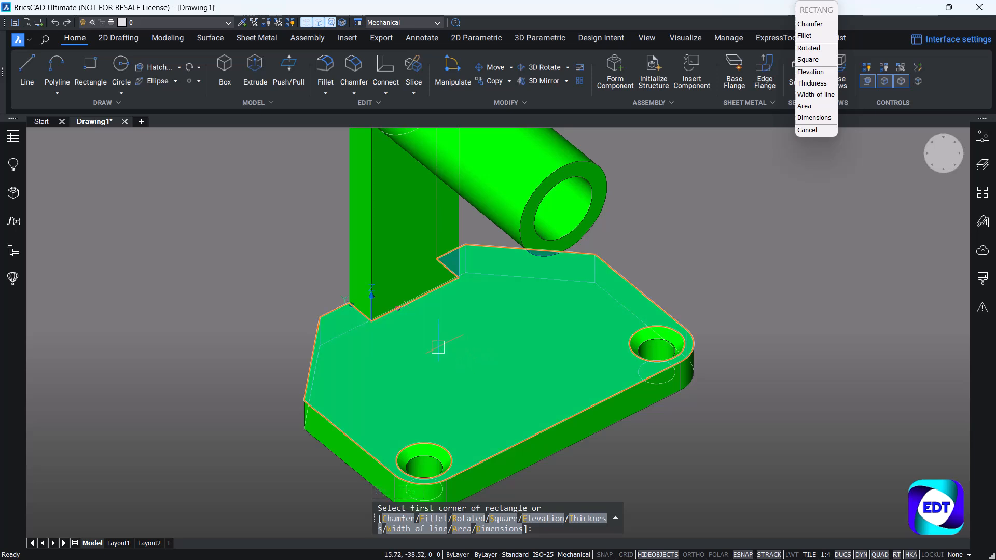
click(438, 347)
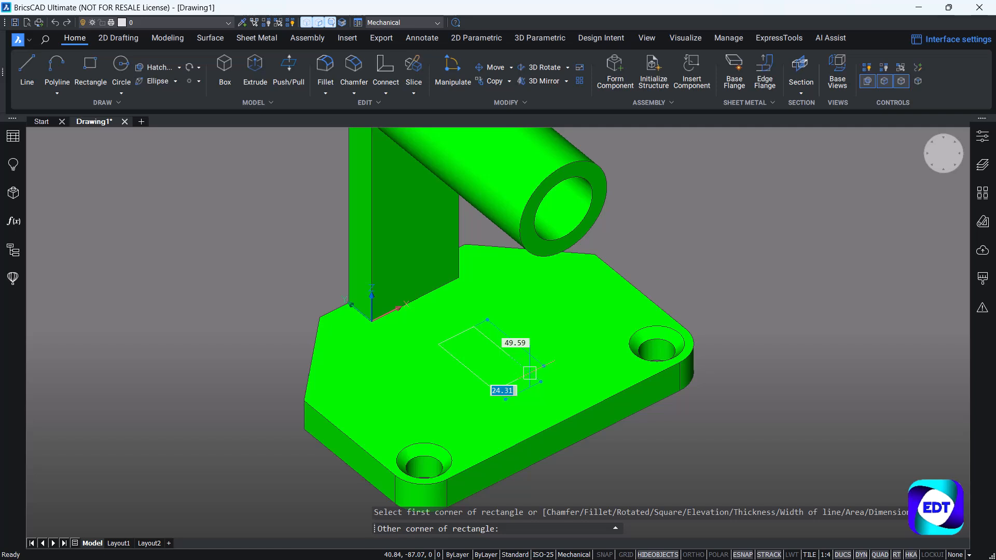
key(Tab)
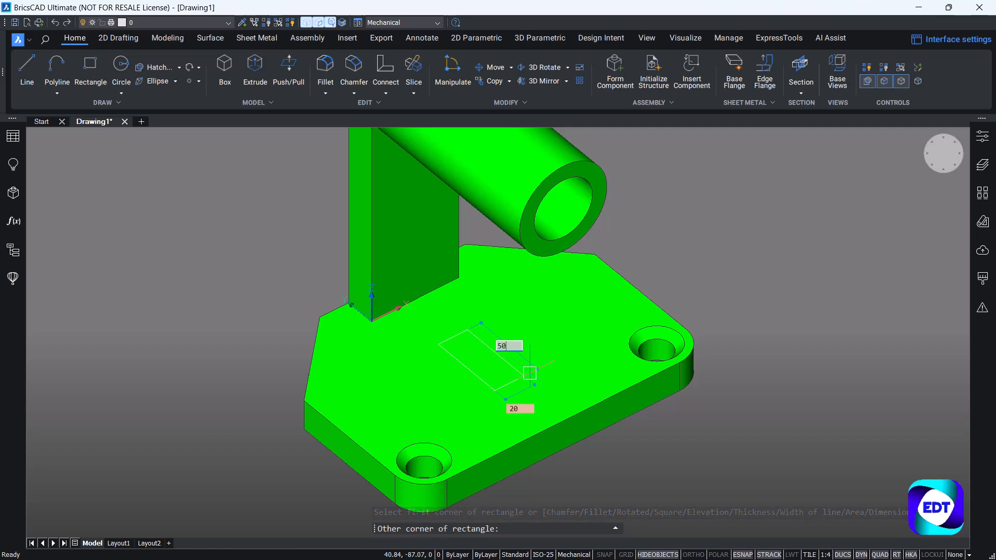
text(50)
key(Return)
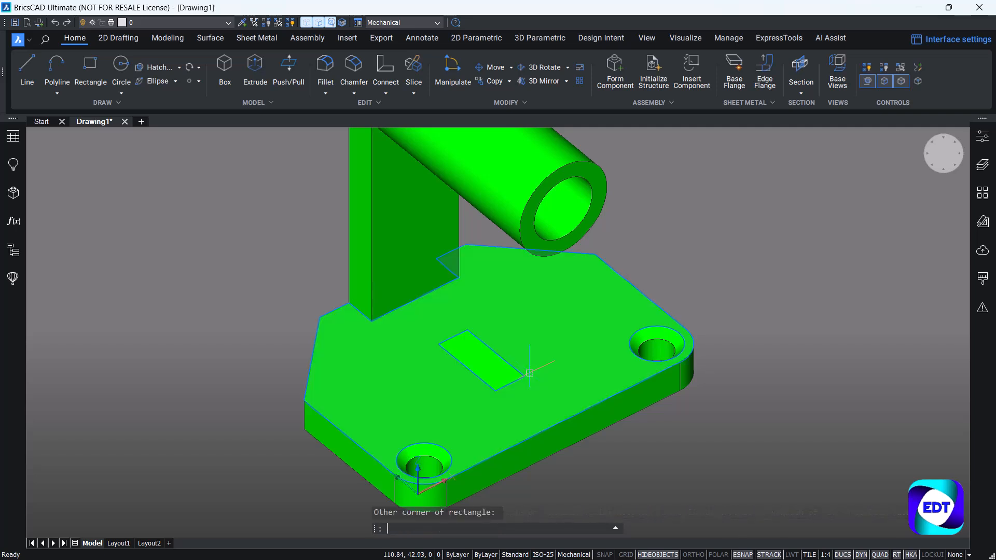
Move the rectangle by its short edge's midpoint to the middle of the upright's front bottom edge
text(m)
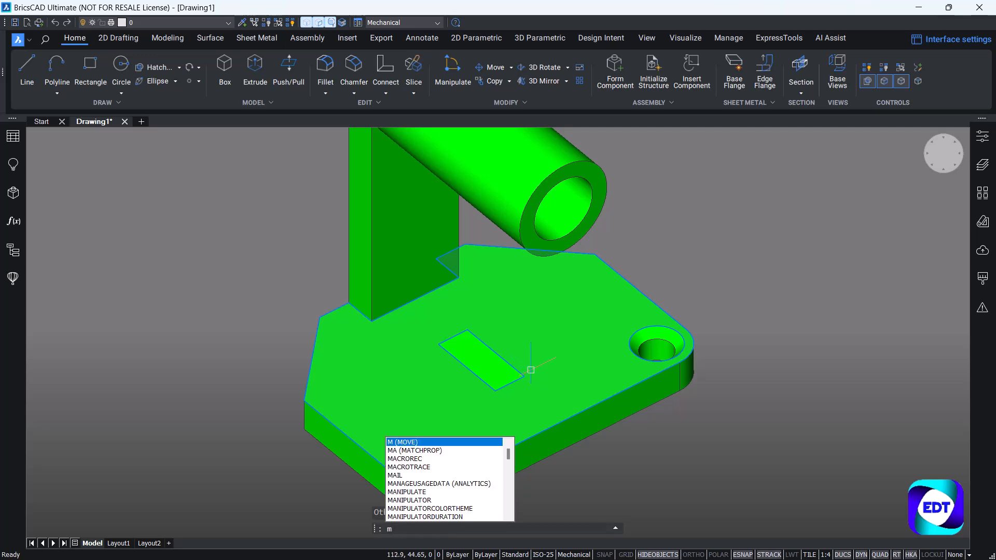
key(Return)
scroll(452, 331, up, 4)
click(452, 331)
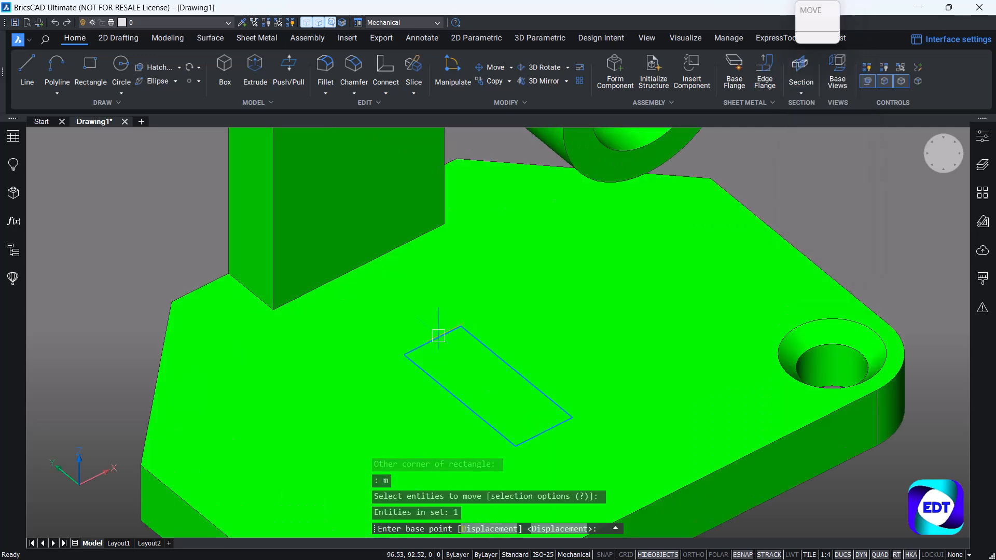
key(Return)
click(432, 341)
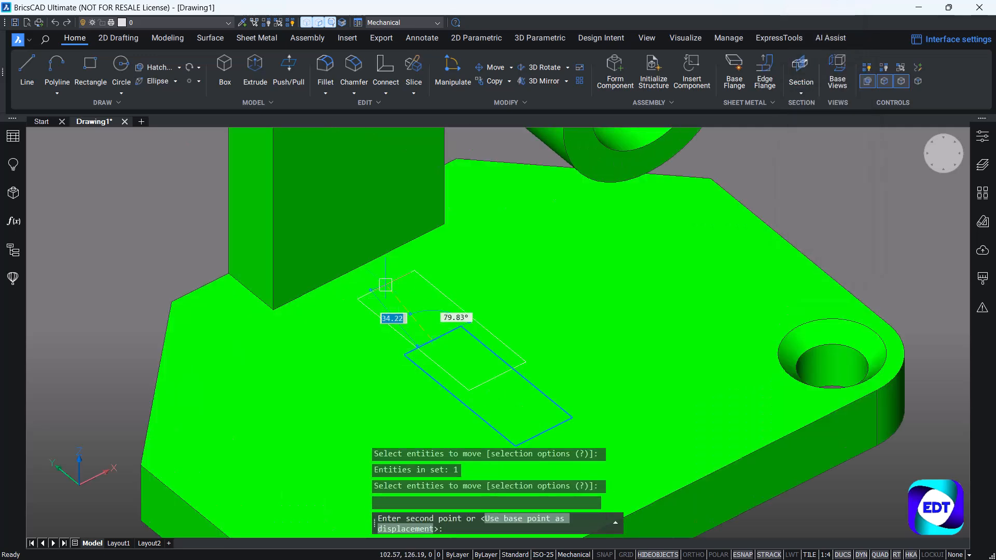
click(358, 264)
Extrude the rectangular area upward as a rib, using the set Limit option to end it at the cylinder
scroll(542, 315, down, 3)
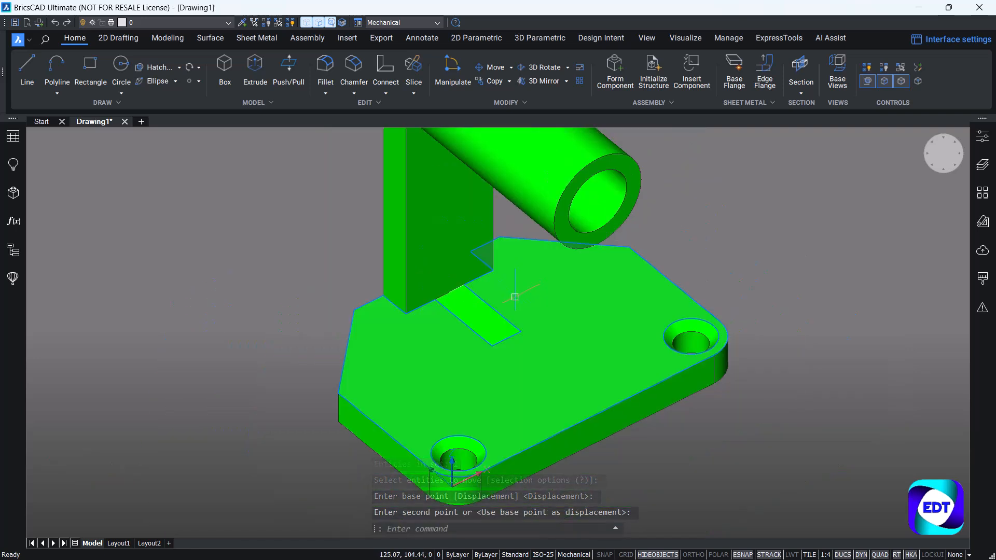
middle_drag(519, 294, 529, 353)
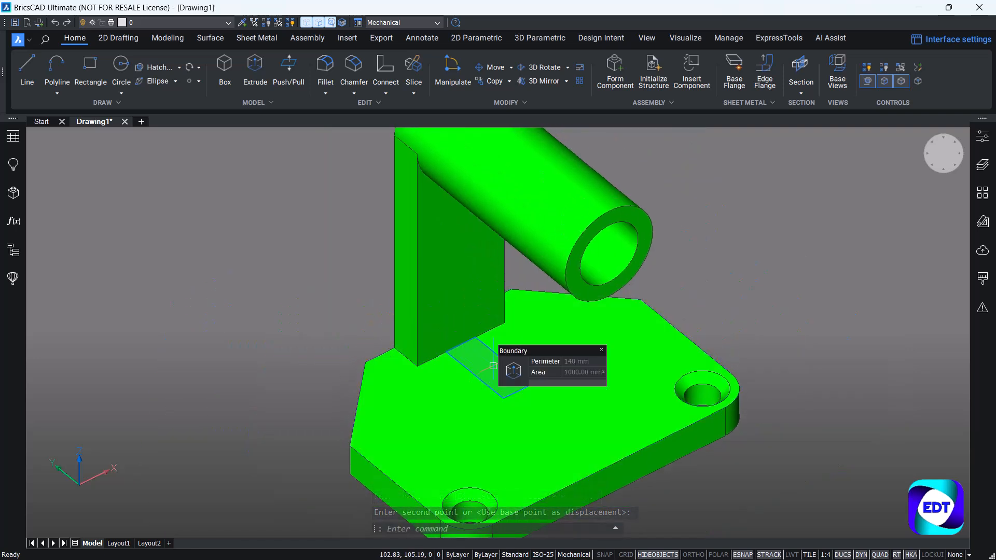
click(509, 368)
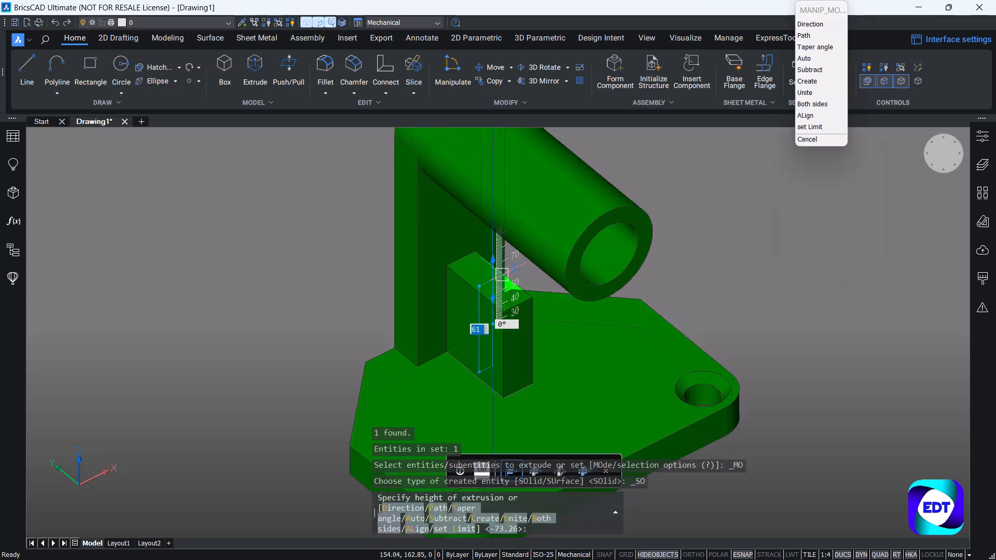
click(452, 530)
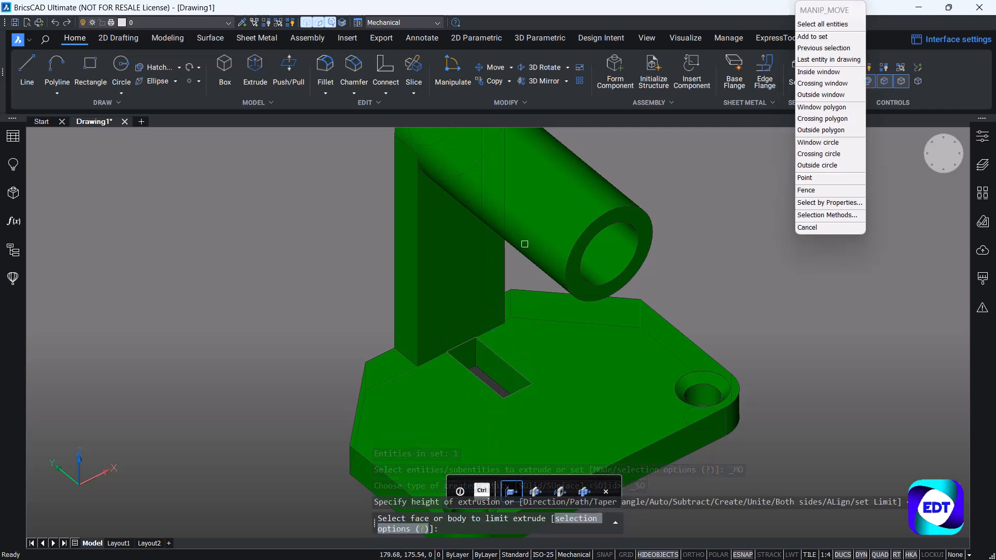
scroll(525, 243, down, 5)
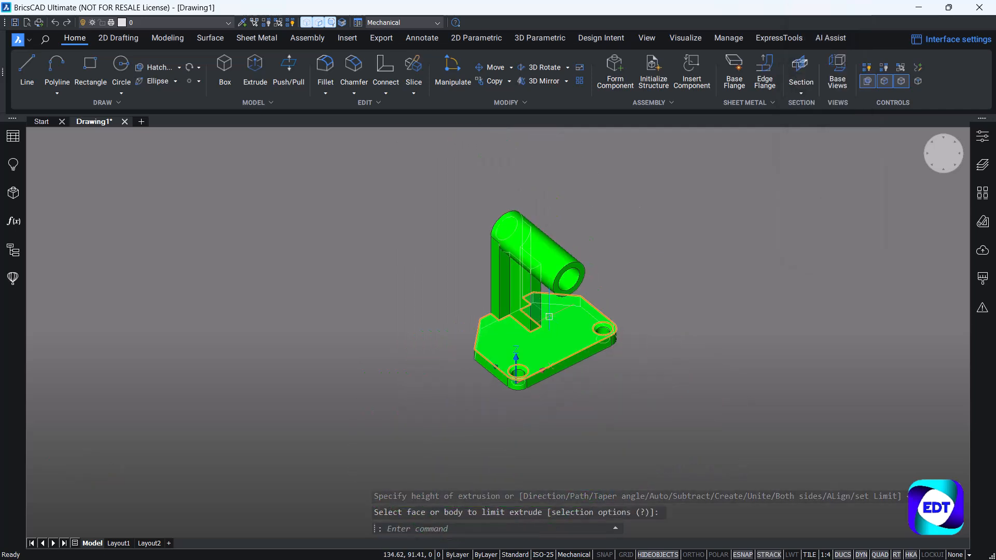
mouse_move(540, 332)
shift+middle_down()
mouse_move(567, 345)
mouse_move(574, 327)
mouse_move(560, 301)
mouse_move(560, 331)
shift+middle_up()
scroll(559, 331, up, 2)
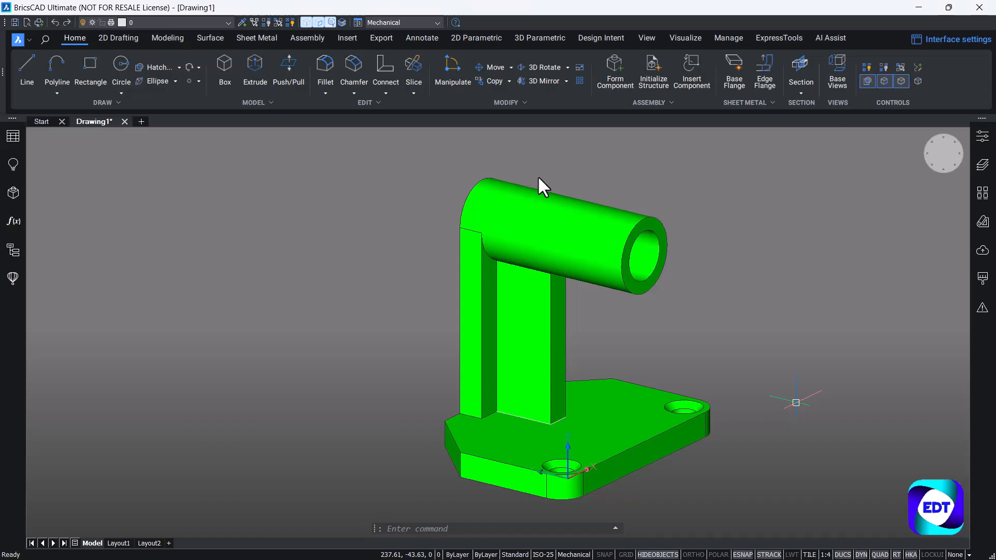
Apply a 3D Fix constraint to the back face of the upright
click(537, 38)
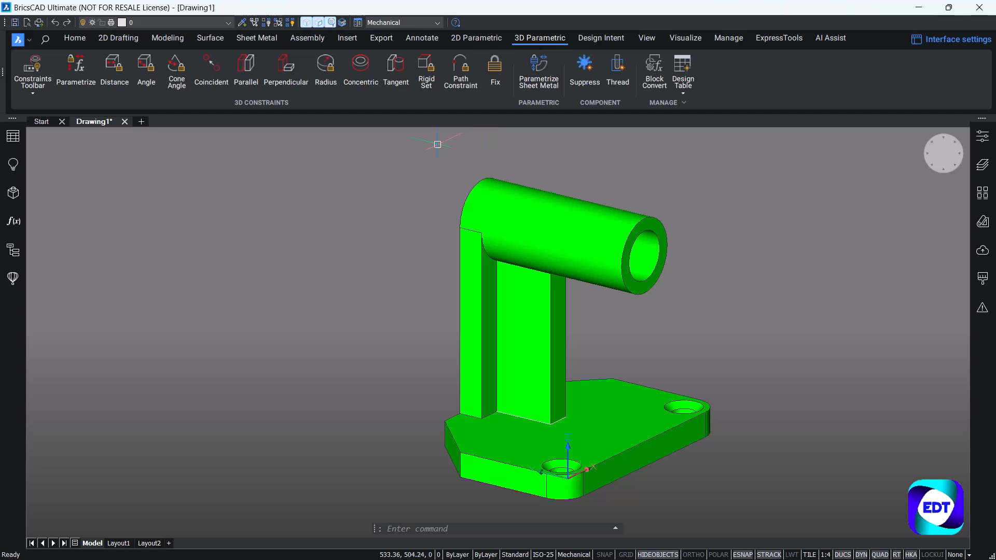
shift+middle_drag(387, 191, 579, 185)
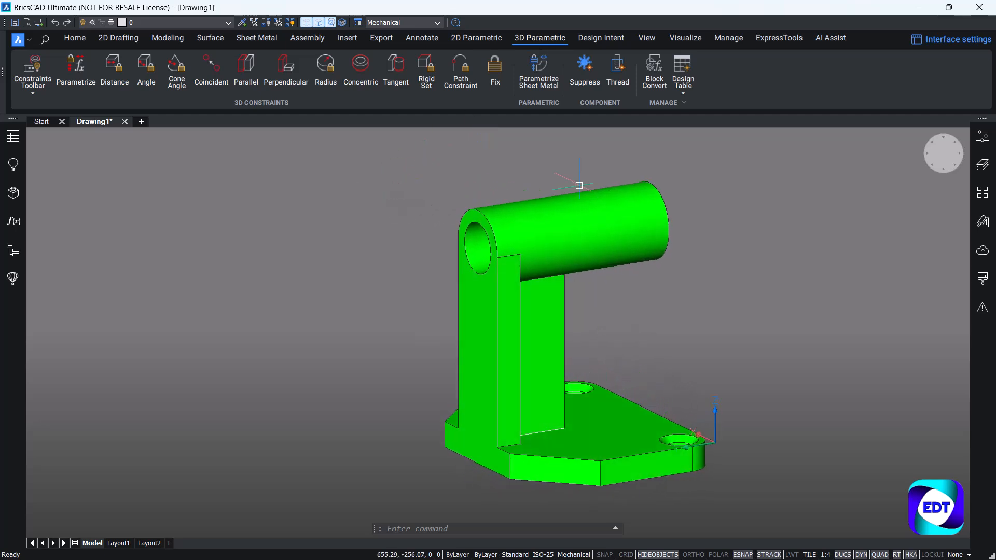
click(490, 71)
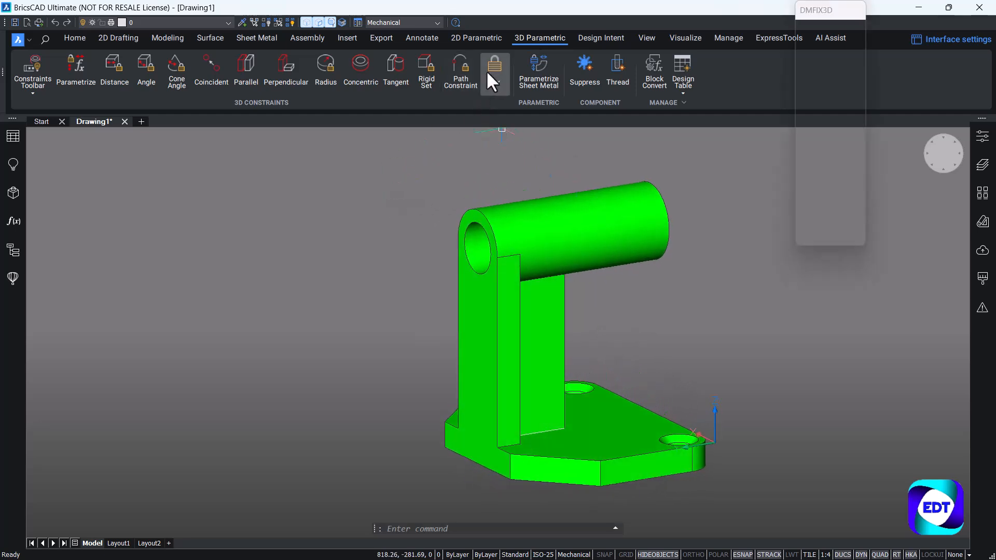
click(474, 315)
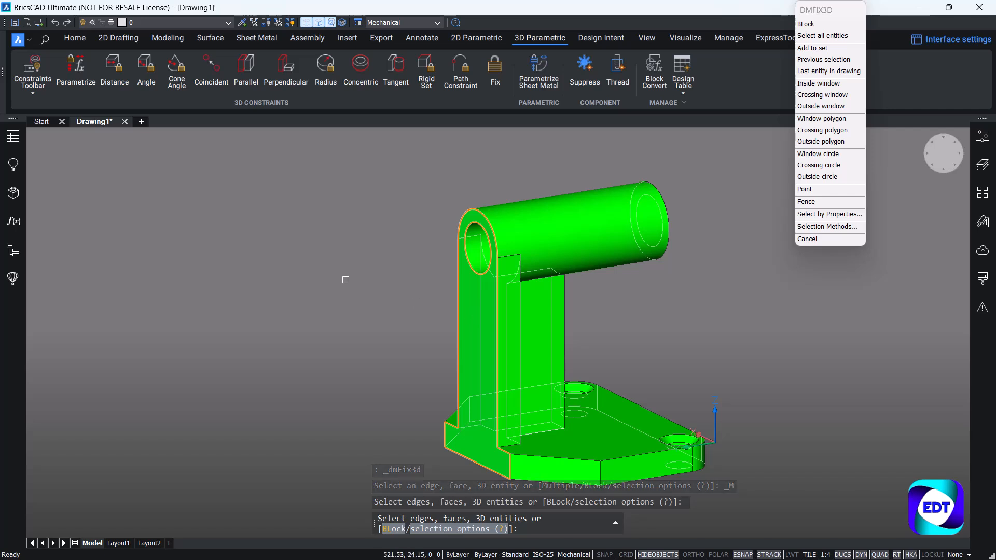
key(Return)
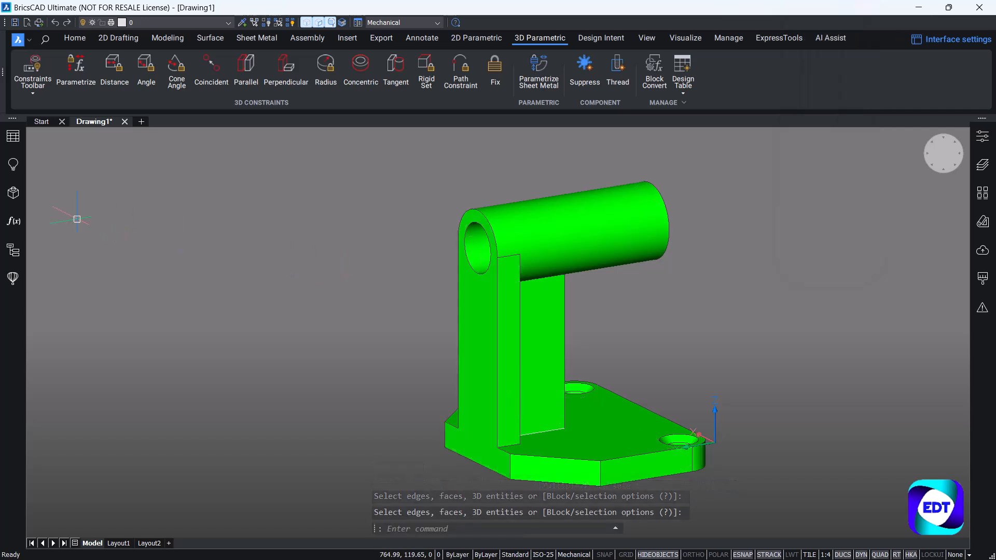
Examine the fix constraint in the Mechanical Browser's constraint list, then close the browser and clear the selection
click(16, 192)
click(33, 189)
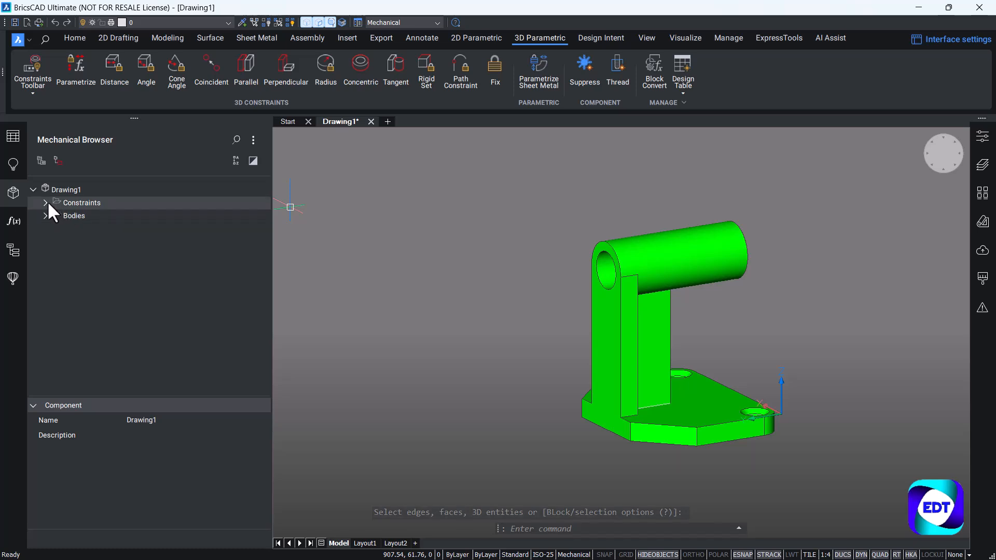
click(45, 202)
click(80, 215)
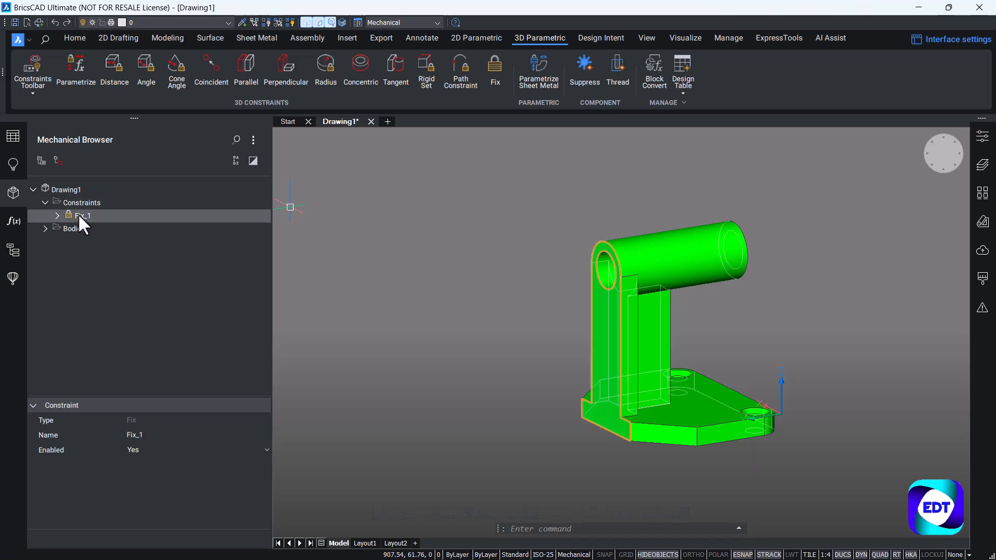
click(14, 193)
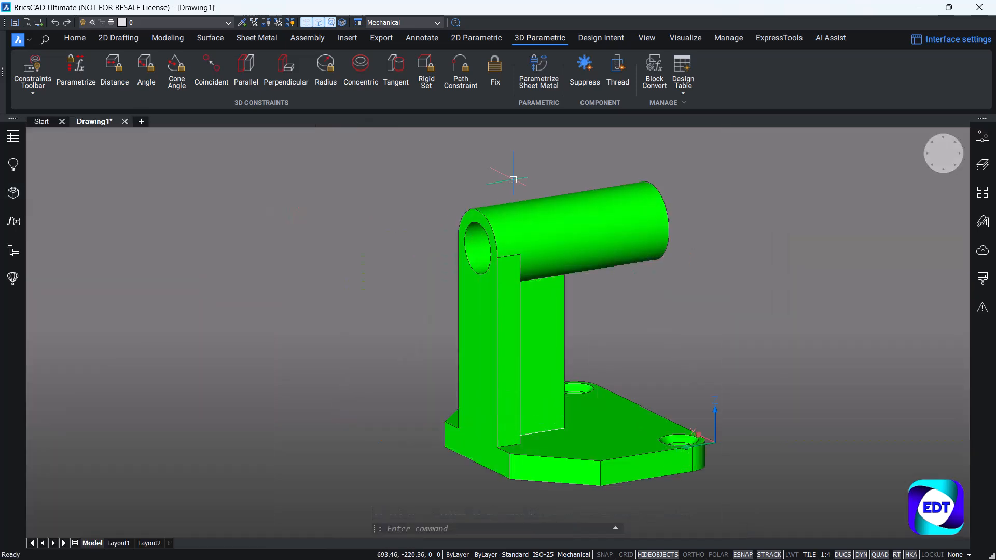
key(Escape)
Add a 180° 3D angle constraint between the rib's front face and the upright's back face, referenced to the base plate's rear top edge
click(146, 73)
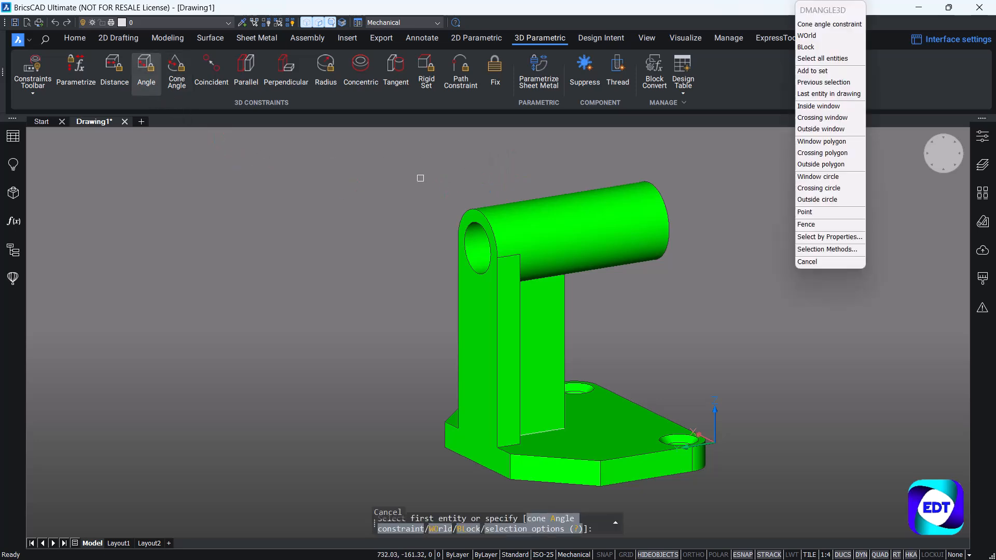
shift+middle_drag(578, 174, 409, 178)
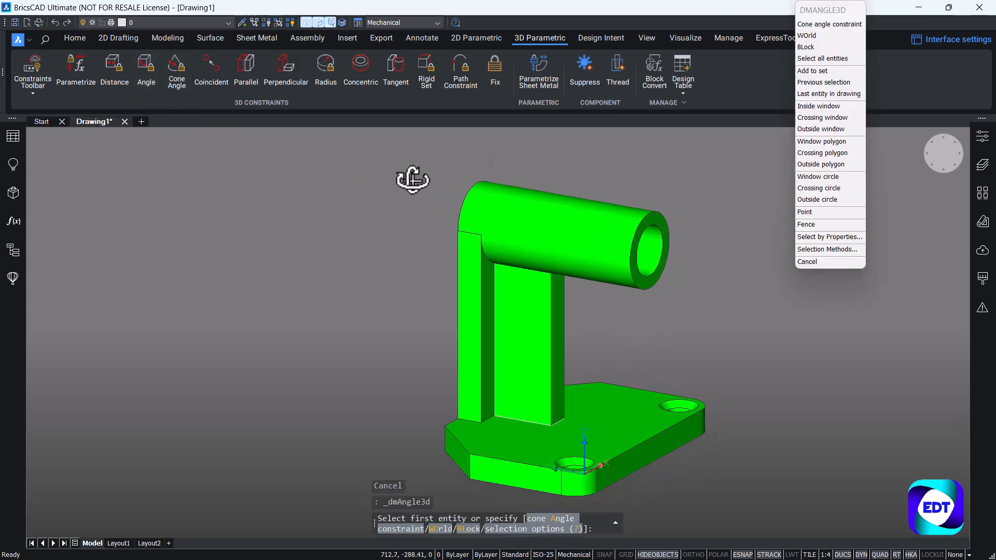
click(560, 314)
shift+middle_drag(378, 306, 467, 320)
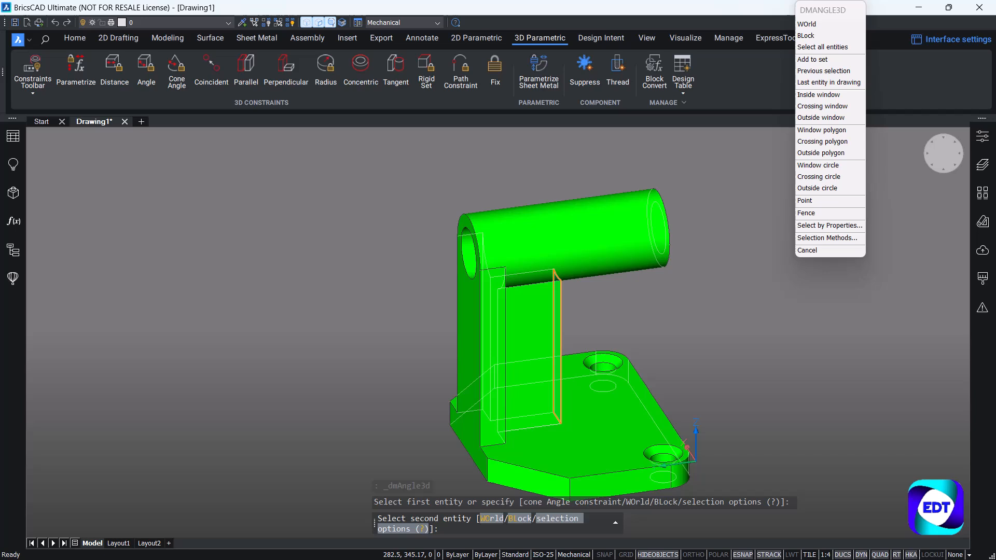
click(466, 319)
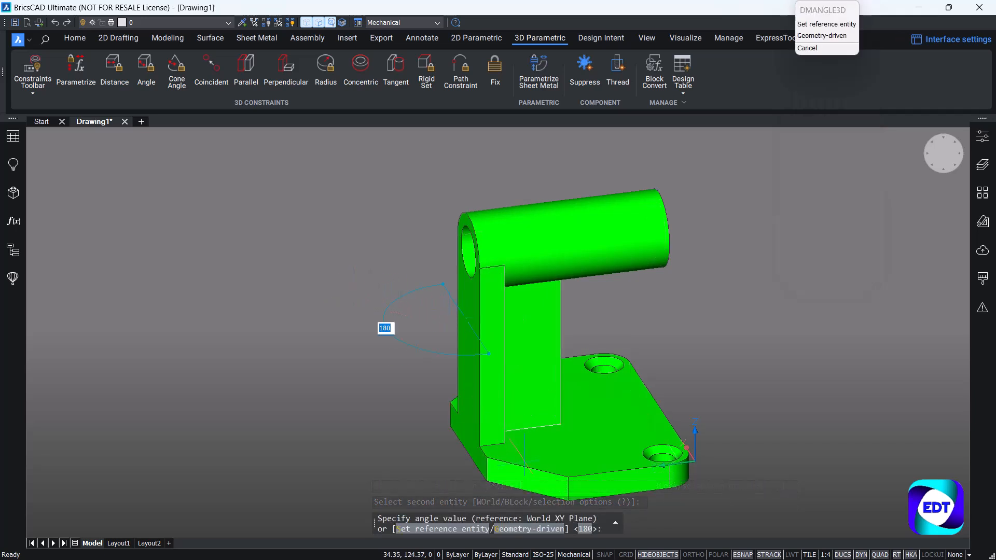
click(468, 536)
scroll(441, 446, up, 5)
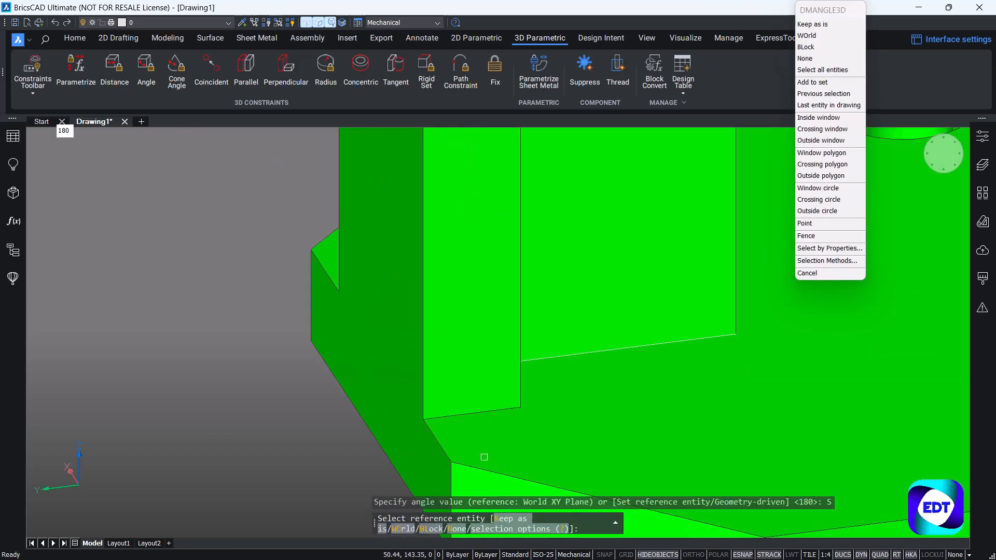
click(441, 446)
scroll(441, 447, down, 5)
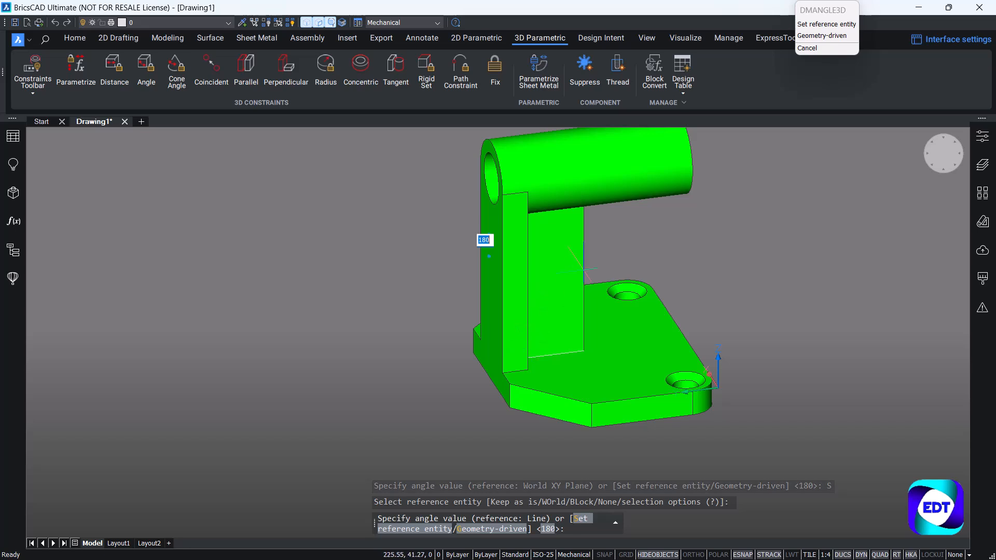
key(Return)
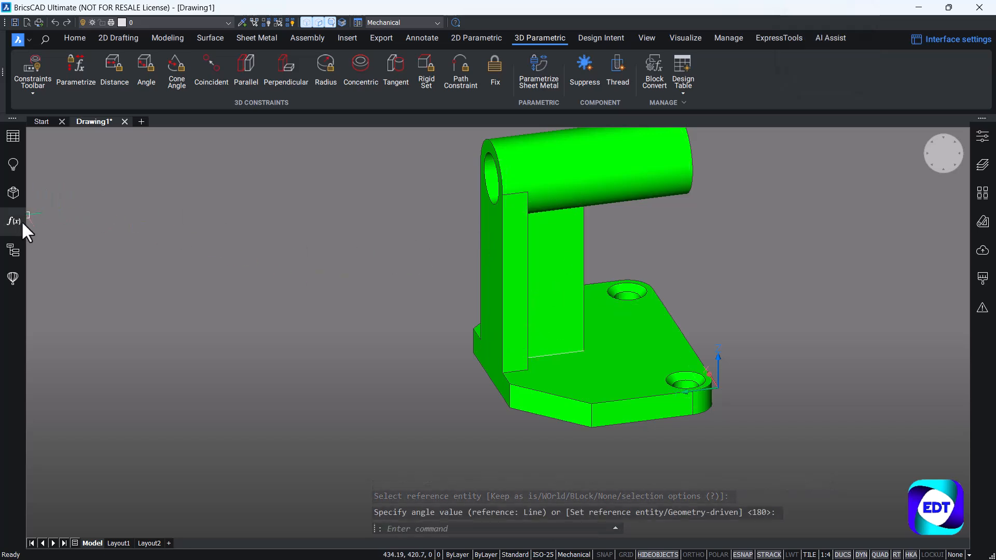
Set the planar angle constraint's expression to 160 in the Mechanical Browser to slope the rib's front face
click(19, 201)
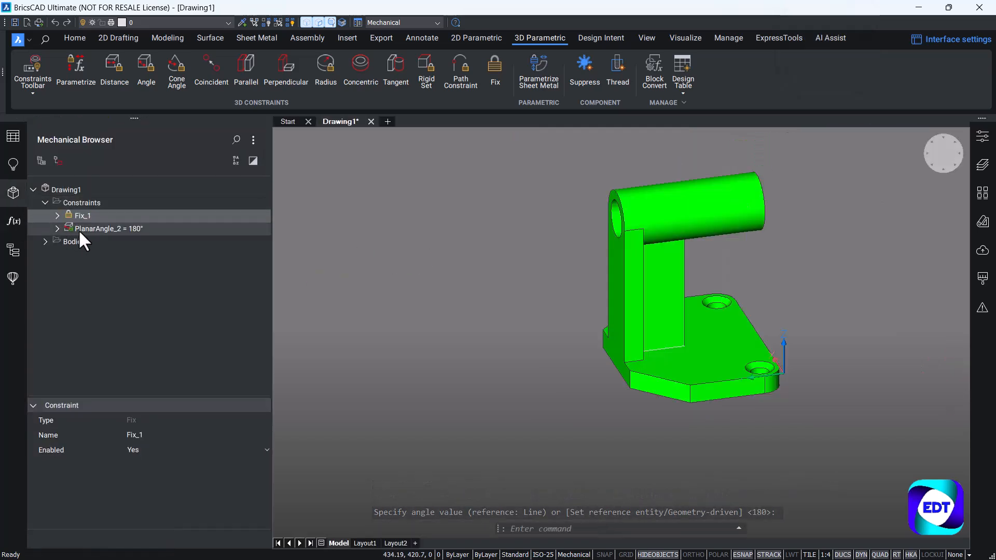
click(79, 229)
click(174, 450)
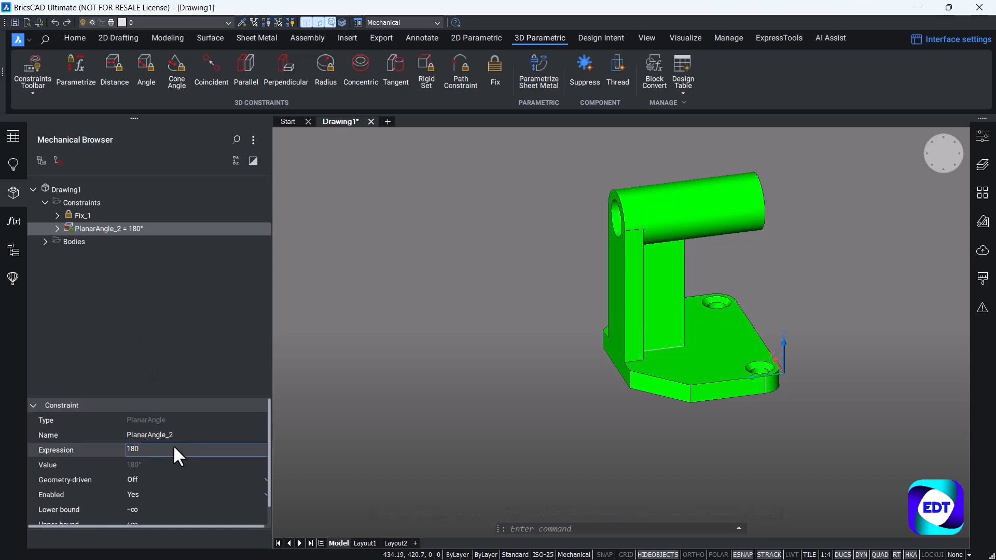
key(BackSpace)
key(BackSpace)
text(60)
key(Return)
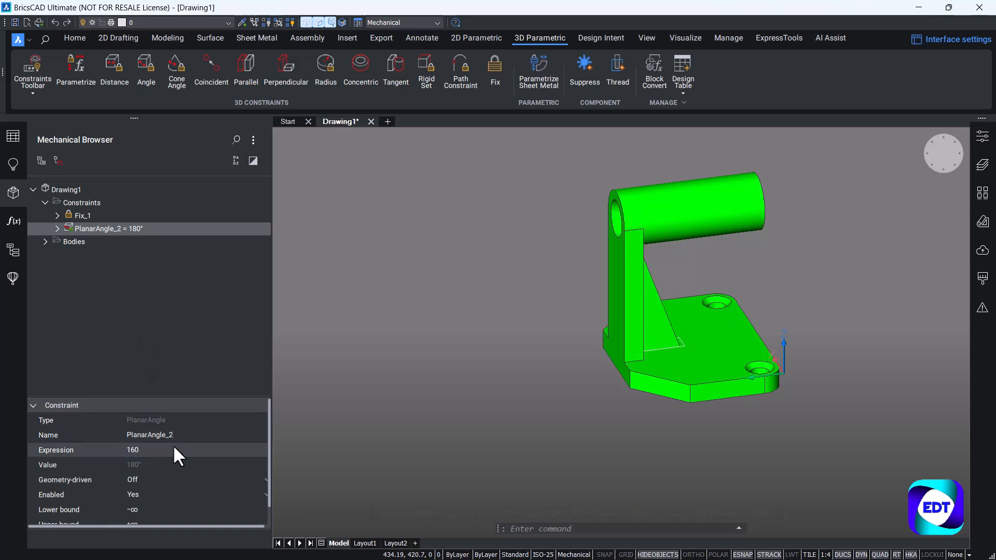
scroll(672, 260, up, 2)
shift+middle_drag(665, 257, 574, 259)
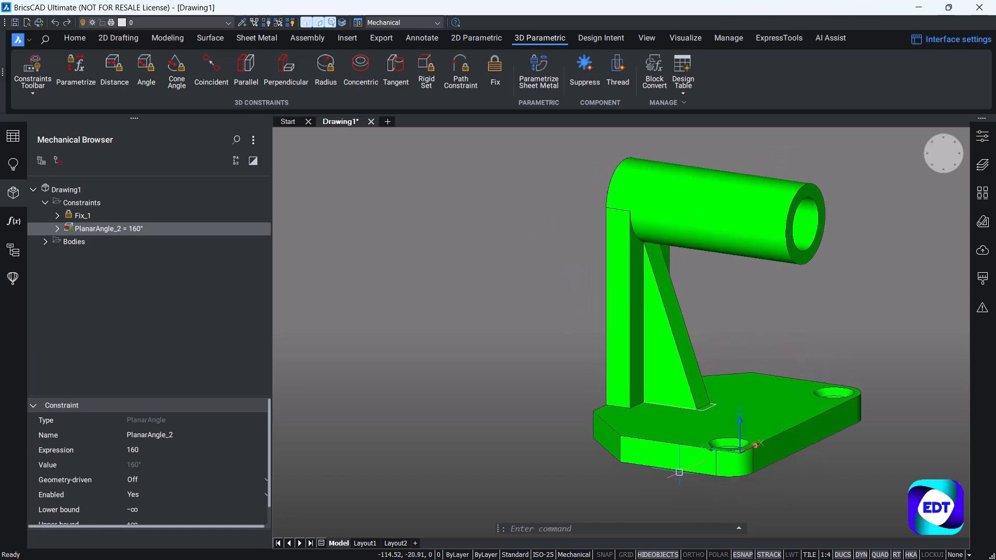
Change the rib's planar angle constraint expression to 170
click(154, 449)
text(170)
key(Return)
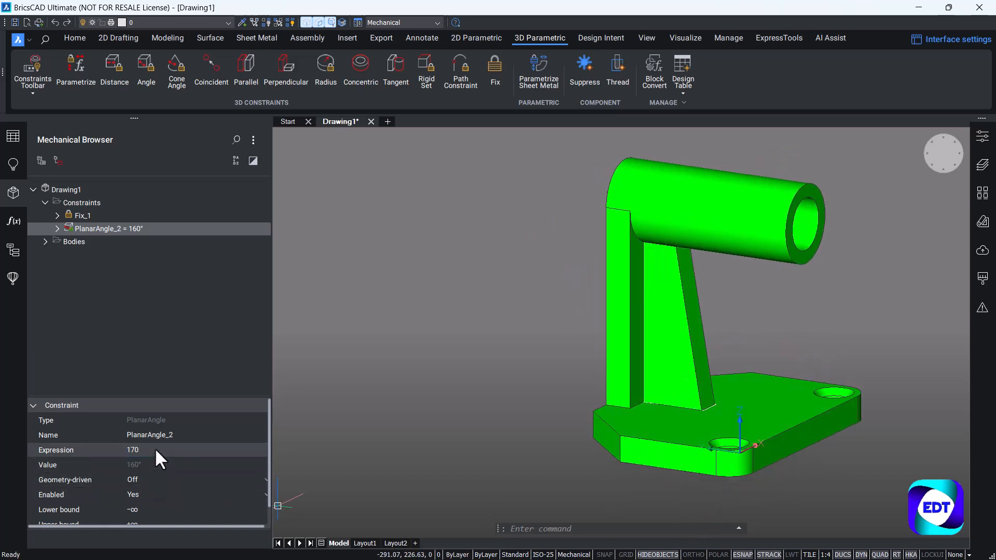
Accept the rib's planar angle constraint edit and close the Mechanical Browser
key(Escape)
scroll(447, 288, down, 2)
middle_drag(699, 270, 623, 274)
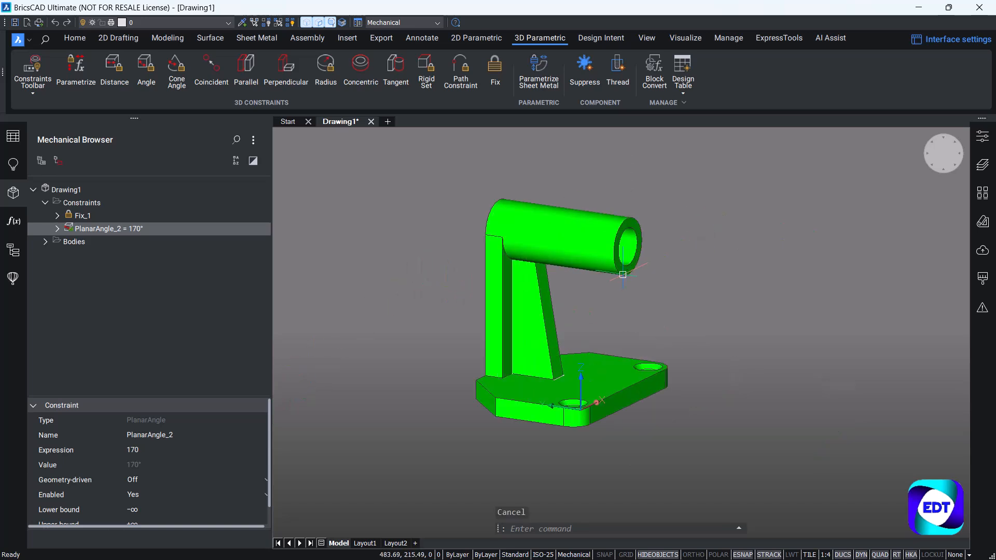
click(13, 191)
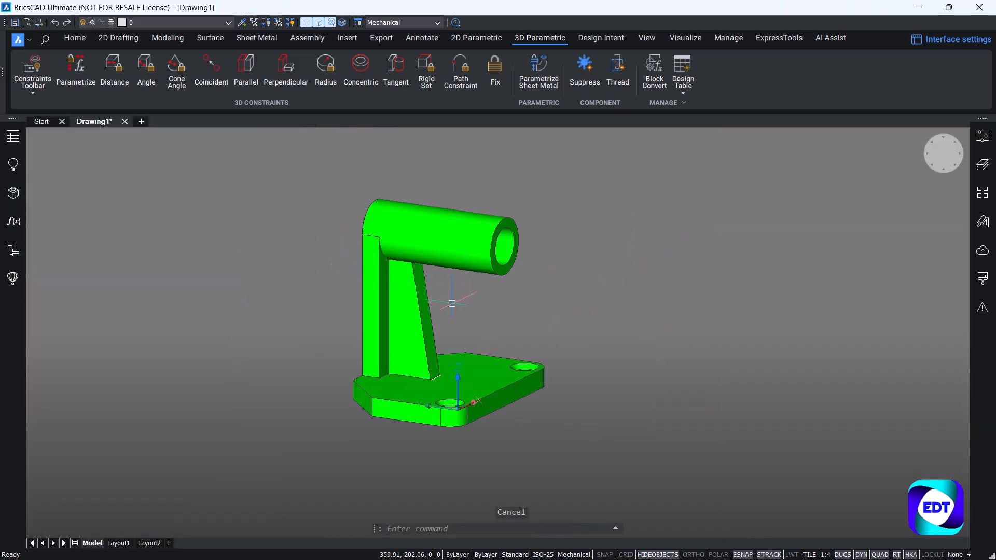
Hide the Polyline group in the drawing's structure tree, leaving the solid visible, and close the tree
shift+middle_drag(451, 301, 675, 332)
click(7, 227)
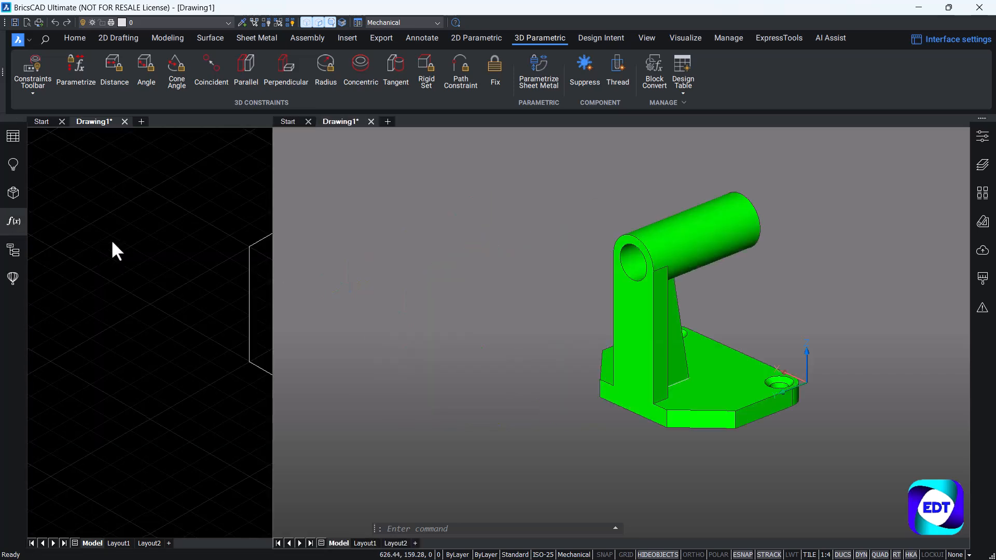
click(14, 251)
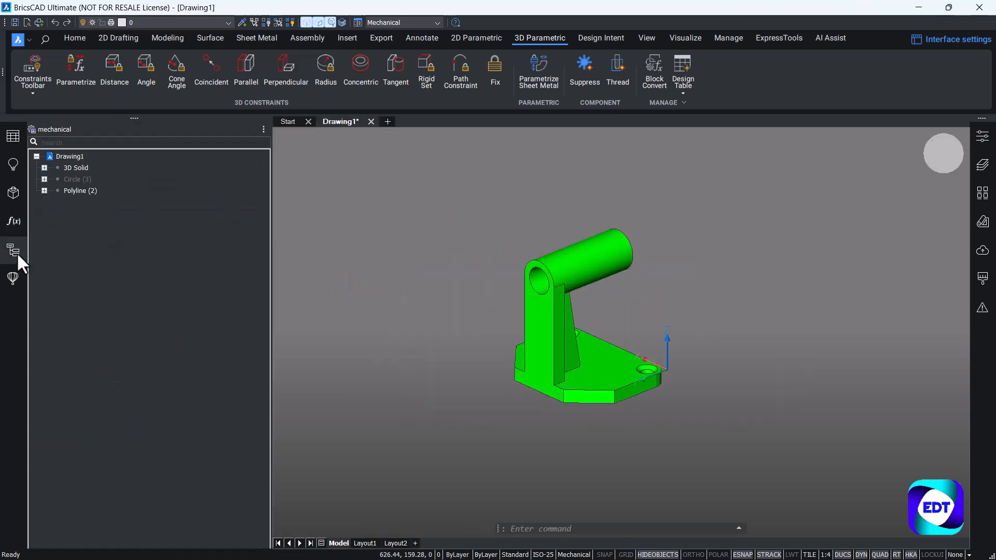
right_click(75, 190)
click(97, 215)
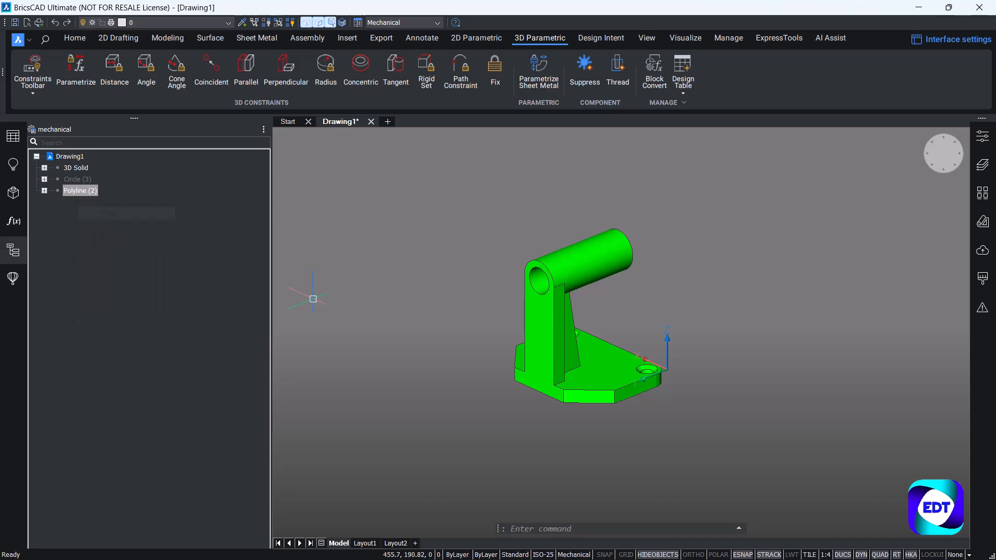
scroll(520, 326, up, 2)
click(13, 249)
scroll(654, 338, down, 2)
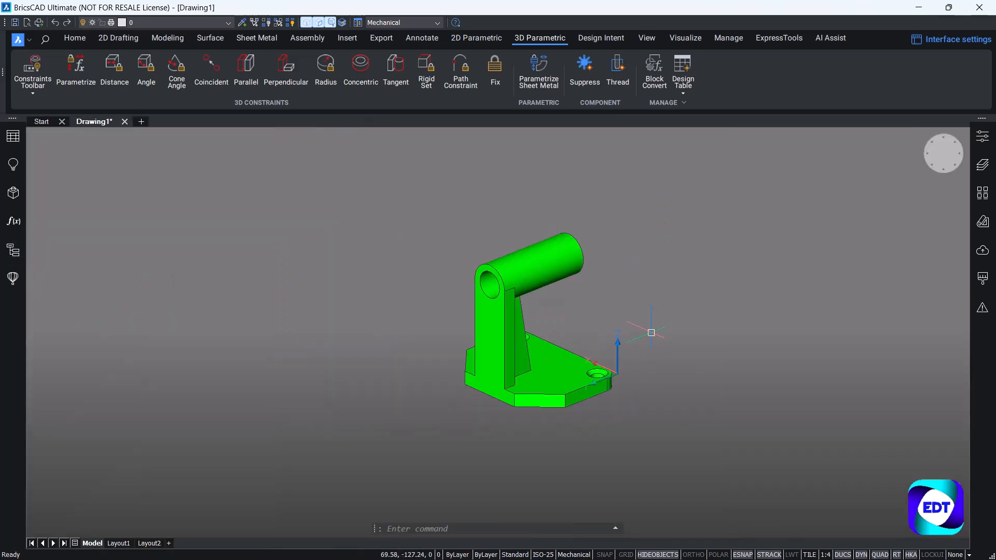
Change the bracket solid's color to Yellow and clear the selection
shift+middle_drag(652, 334, 379, 332)
click(542, 352)
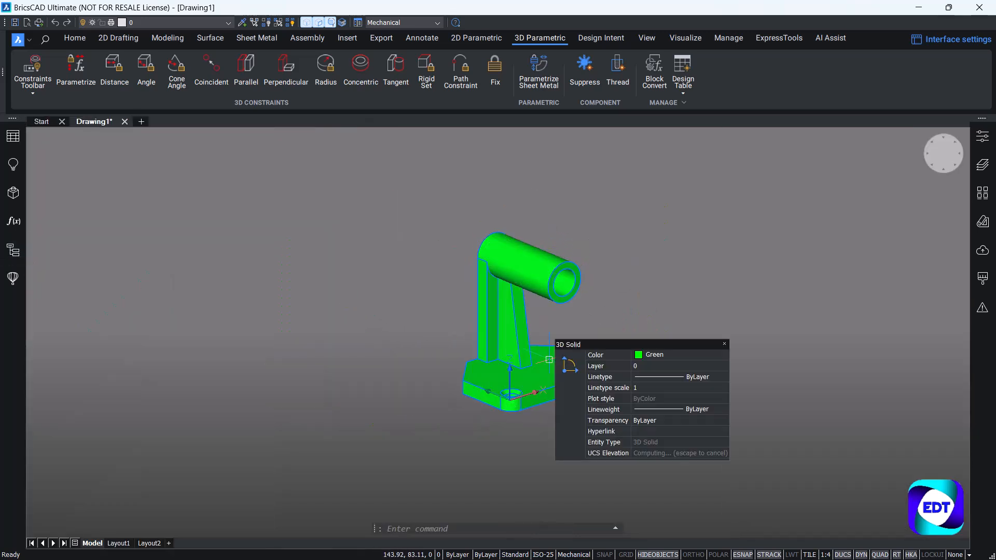
click(657, 354)
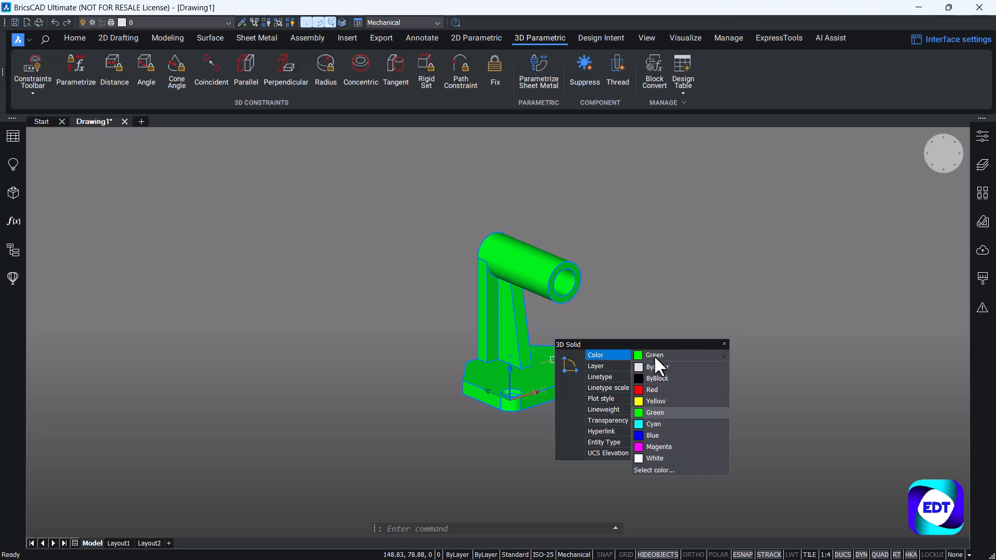
click(652, 404)
key(Escape)
scroll(578, 297, up, 2)
scroll(558, 329, up, 2)
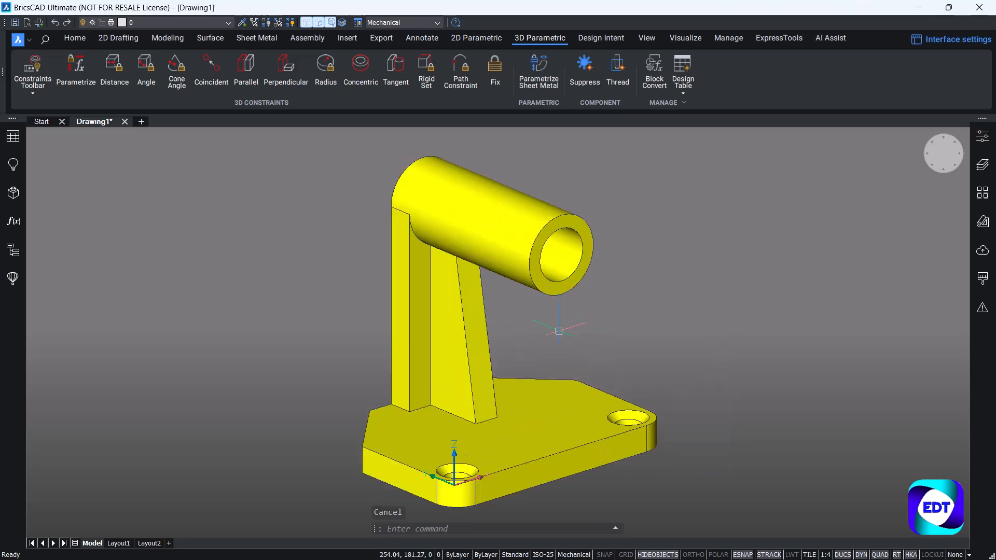
shift+middle_drag(559, 329, 551, 355)
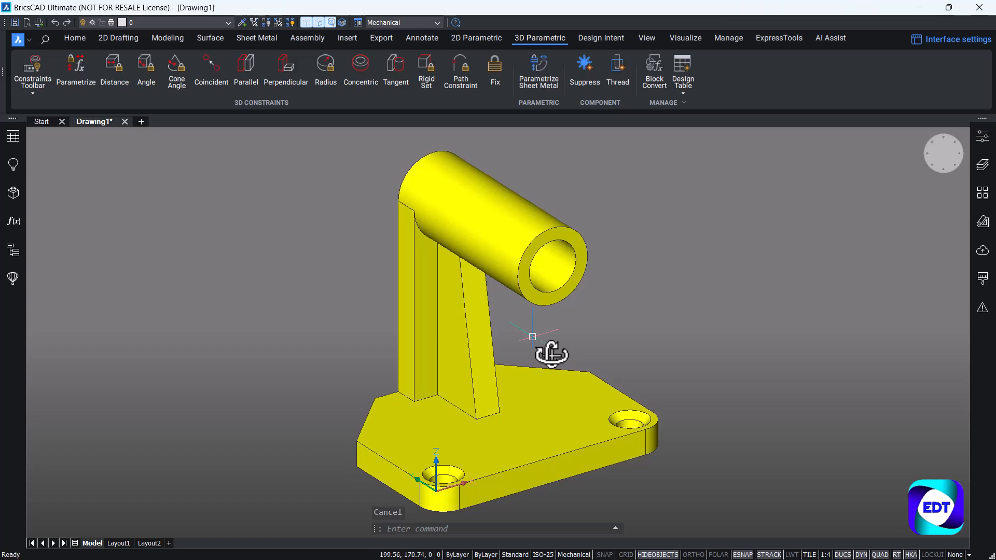